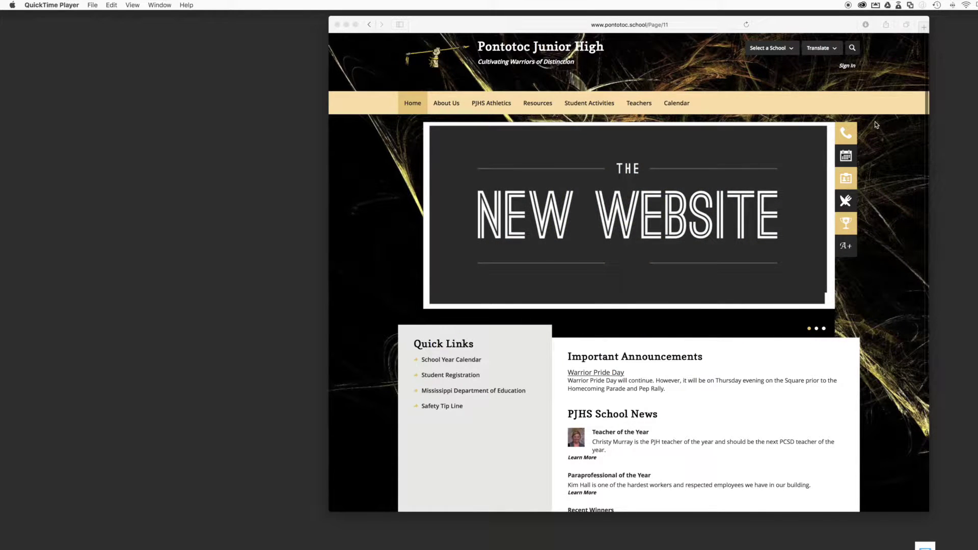
Bring the browser forward and open the Pontotoc Junior High site's sign-in page
scroll(875, 124, "down", 5)
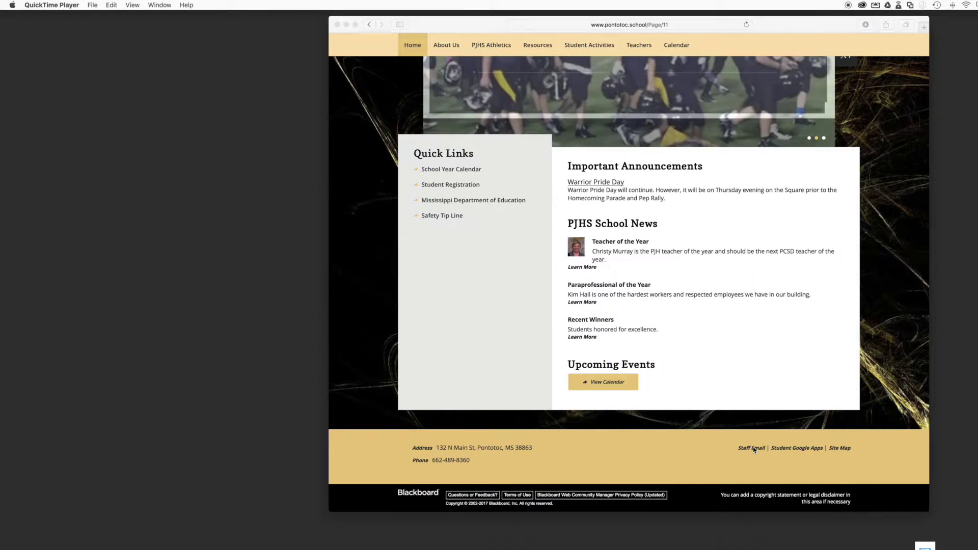
scroll(834, 402, "up", 5)
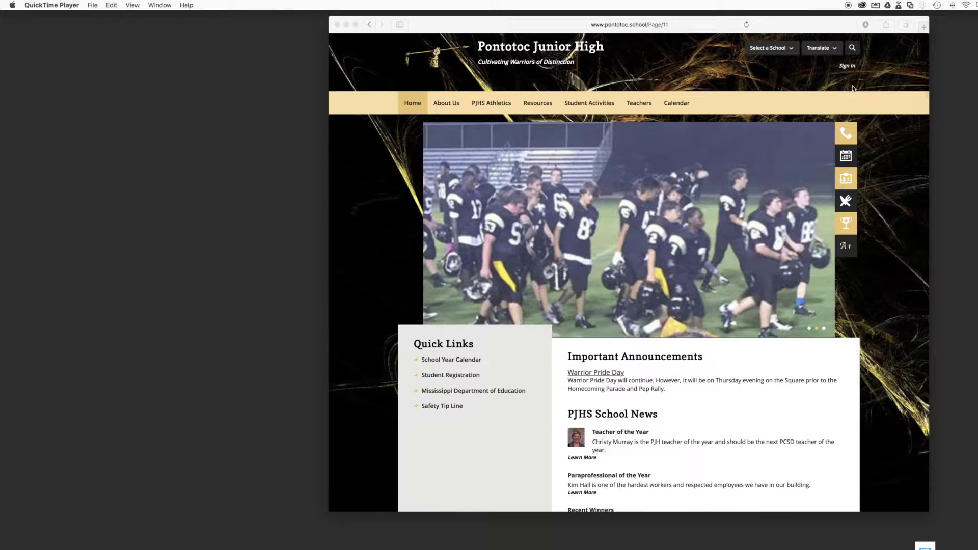
left_click(846, 70)
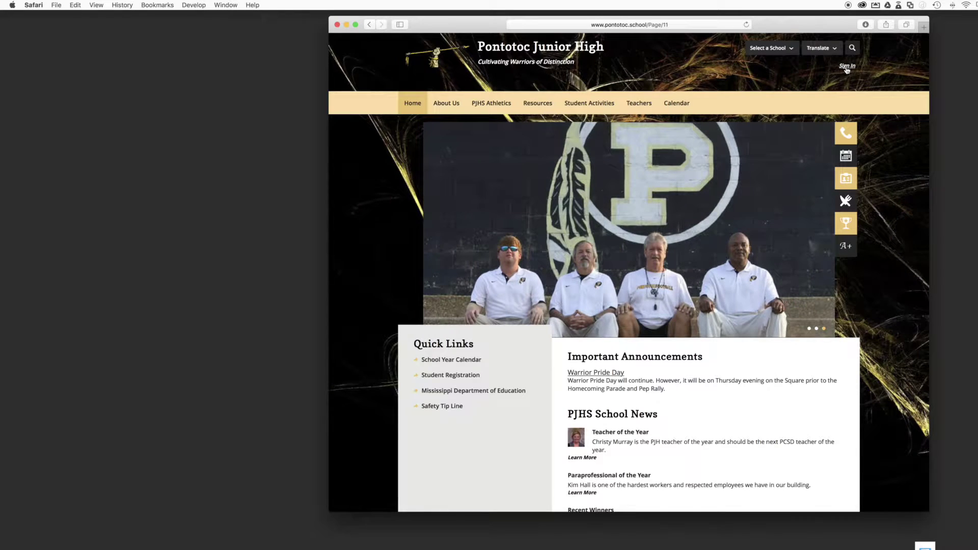
left_click(846, 67)
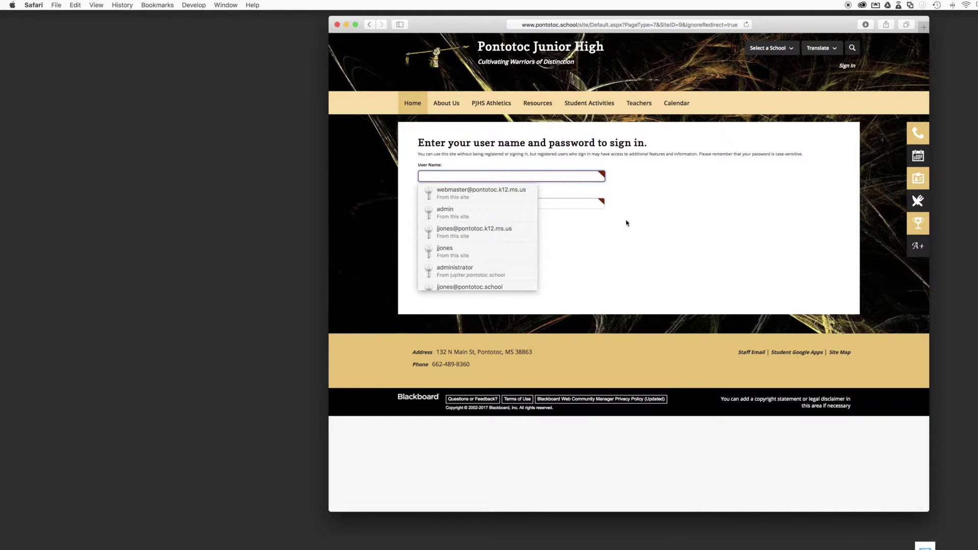
Enter the teacher's user name and password and submit the sign-in
left_click(587, 203)
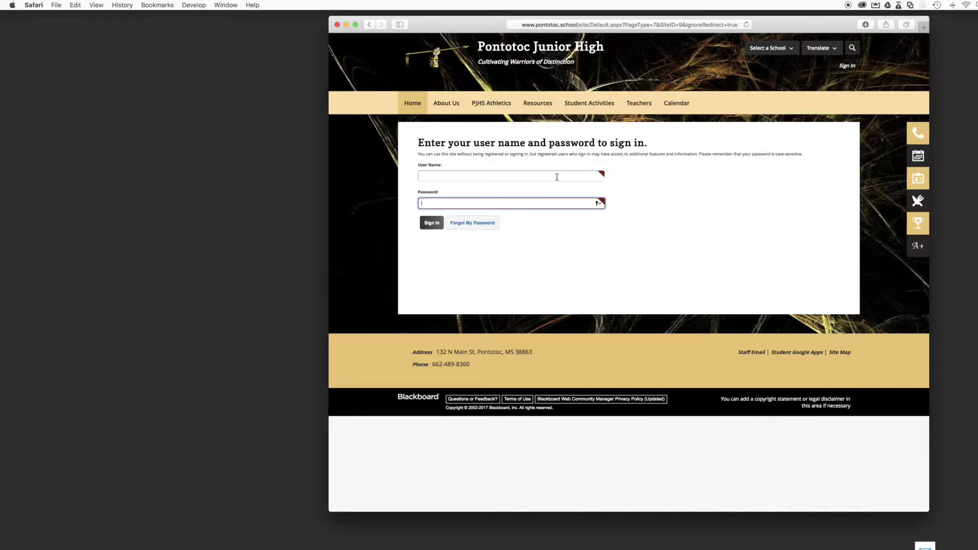
left_click(557, 177)
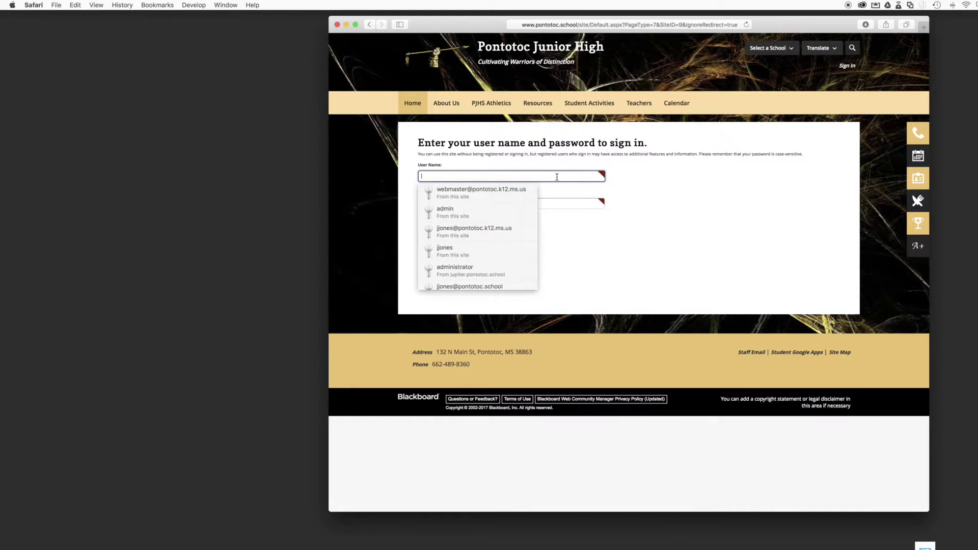
left_click(562, 208)
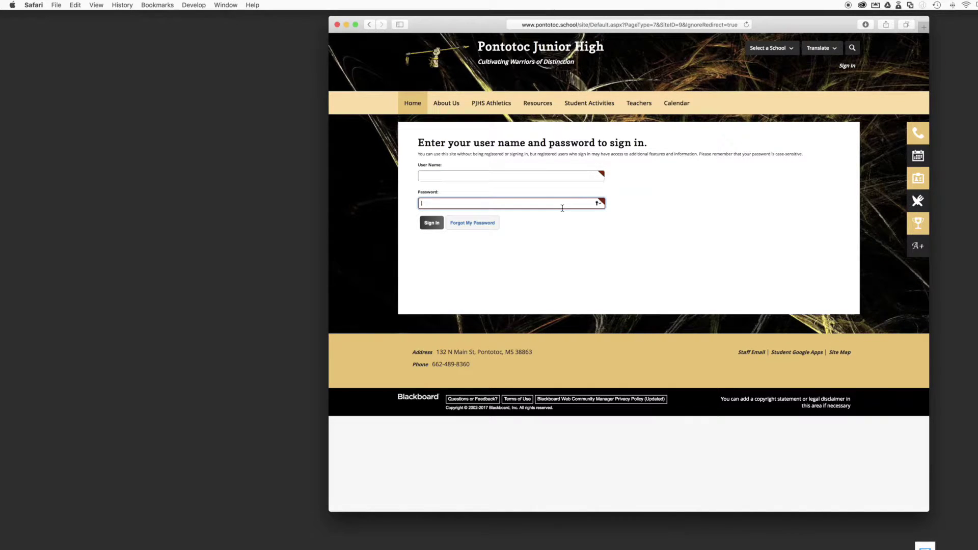
left_click(550, 179)
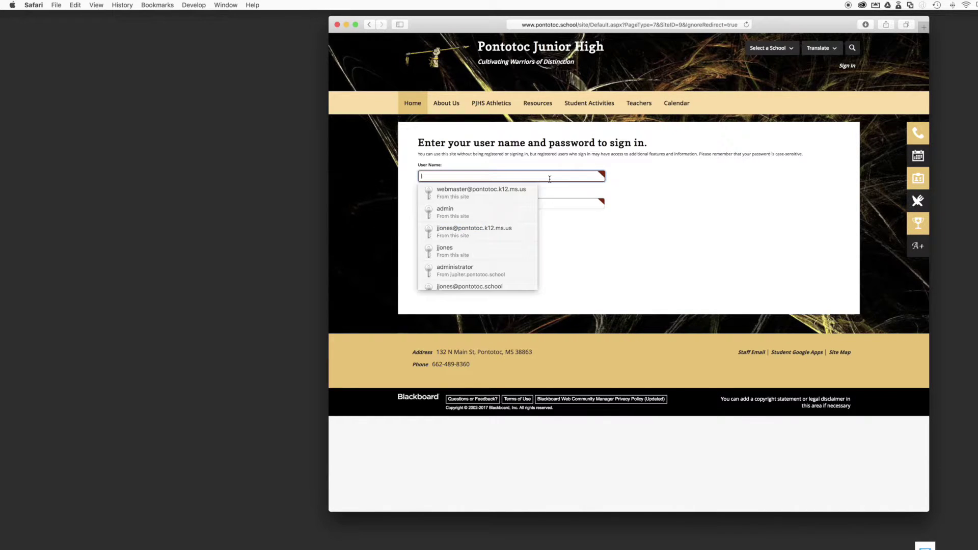
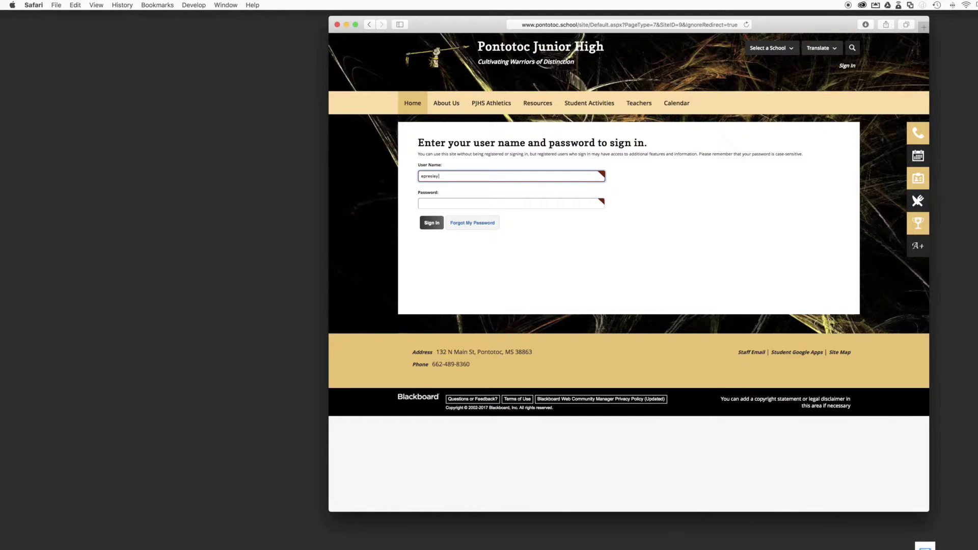
key("Tab")
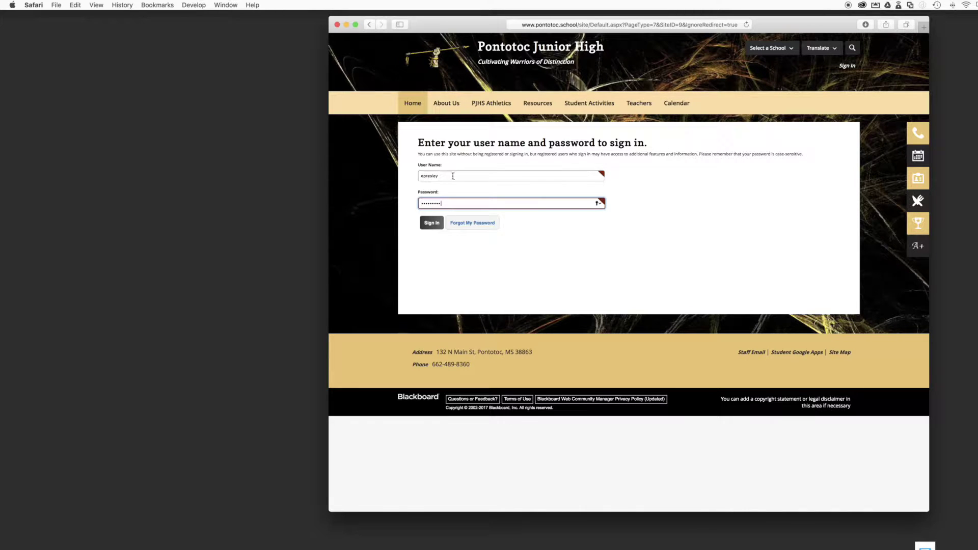
left_click(432, 224)
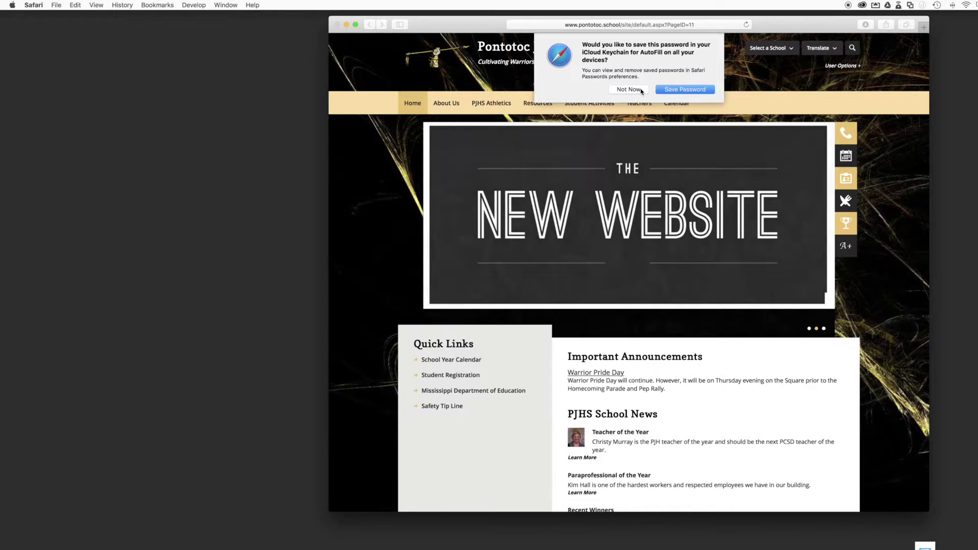
Decline saving the password and open Site Manager from User Options in a new window
left_click(629, 90)
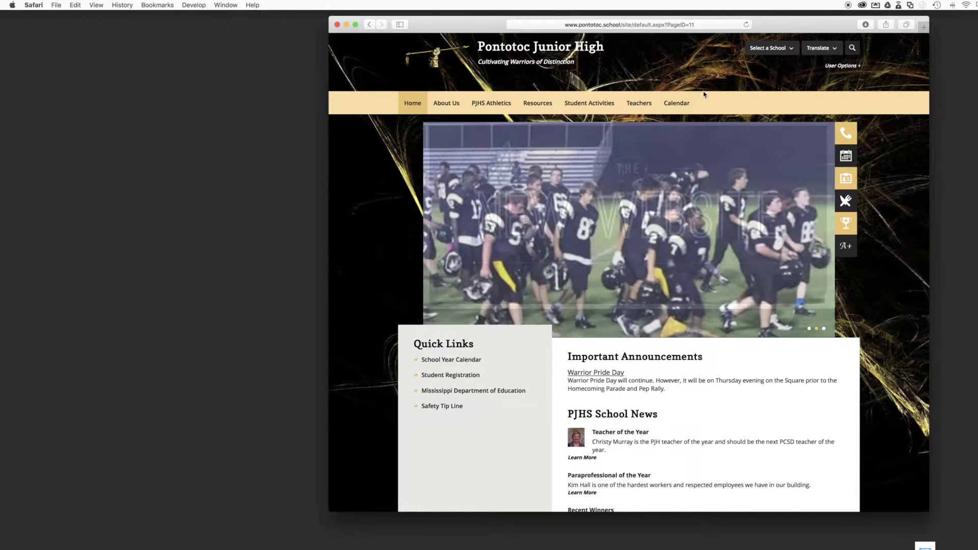
mouse_move(608, 109)
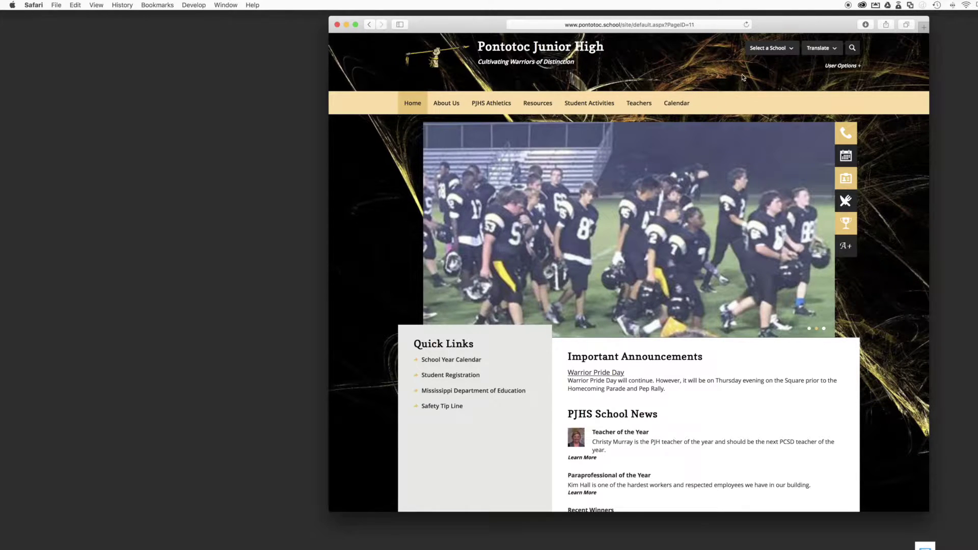
left_click(843, 66)
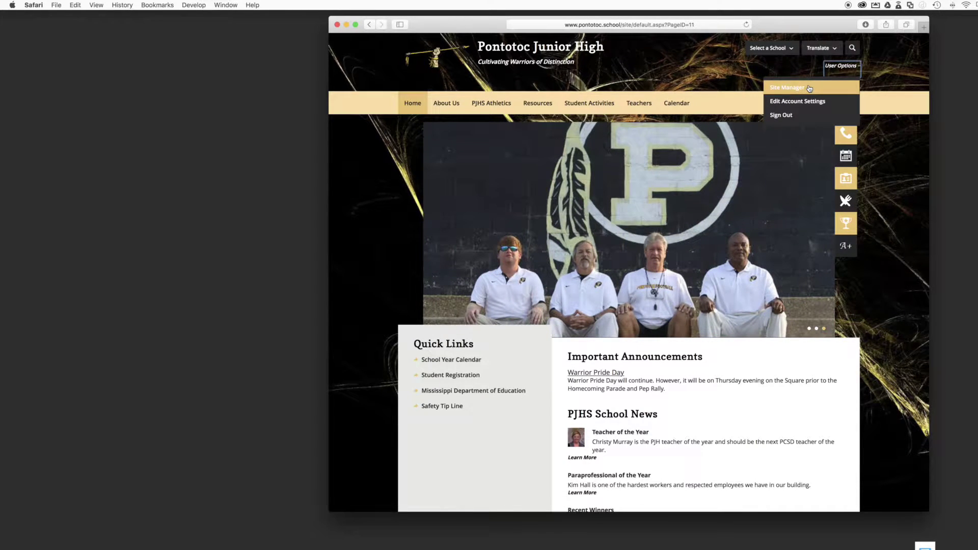
left_click(809, 89)
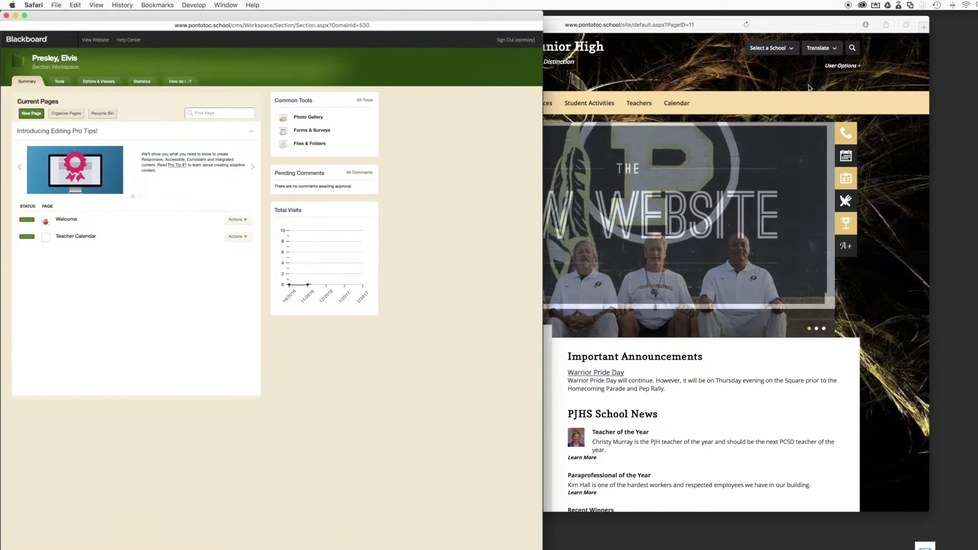
left_click(834, 70)
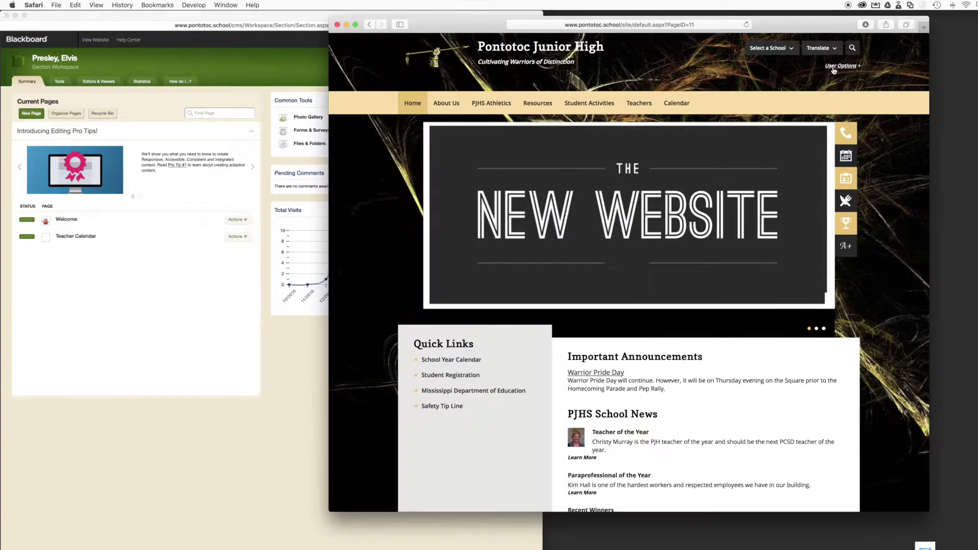
left_click(834, 70)
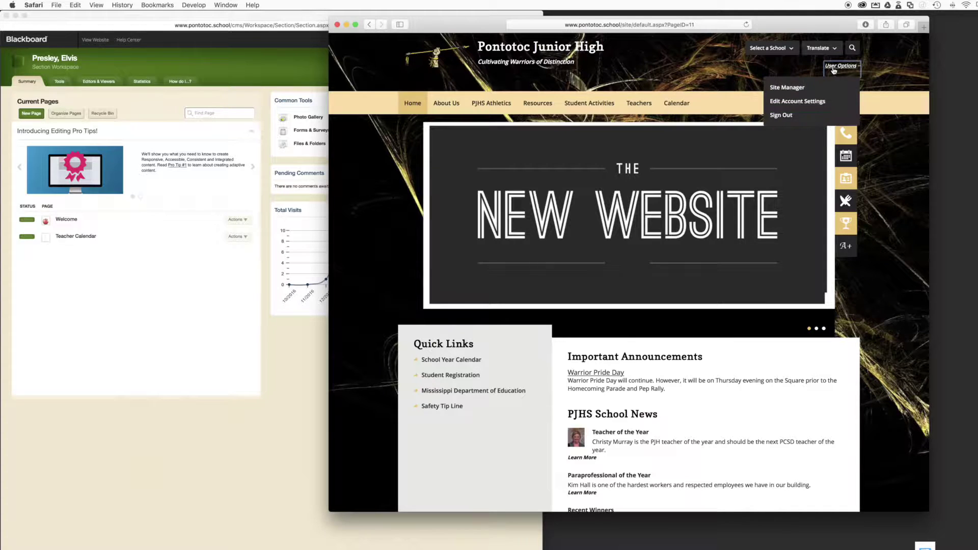
left_click(796, 88)
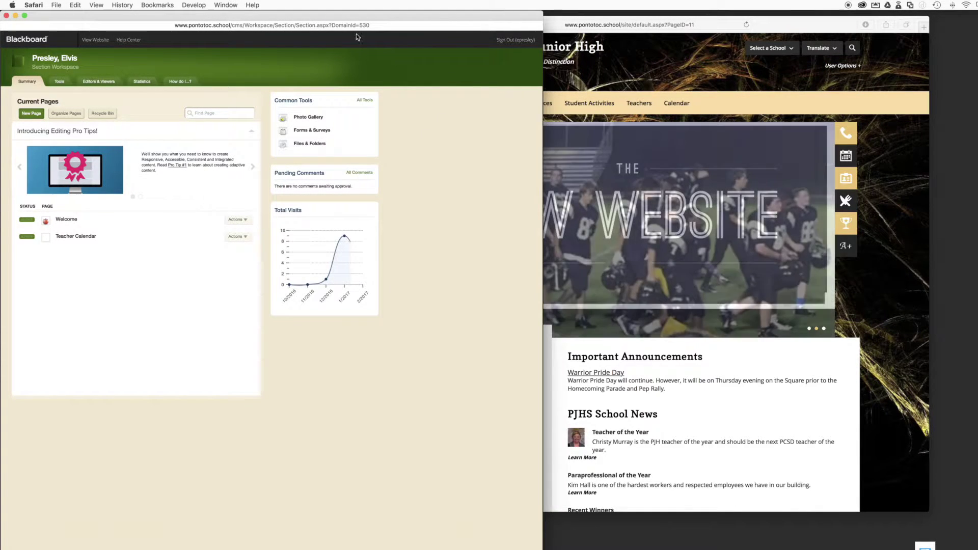
left_click_drag(326, 19, 398, 19)
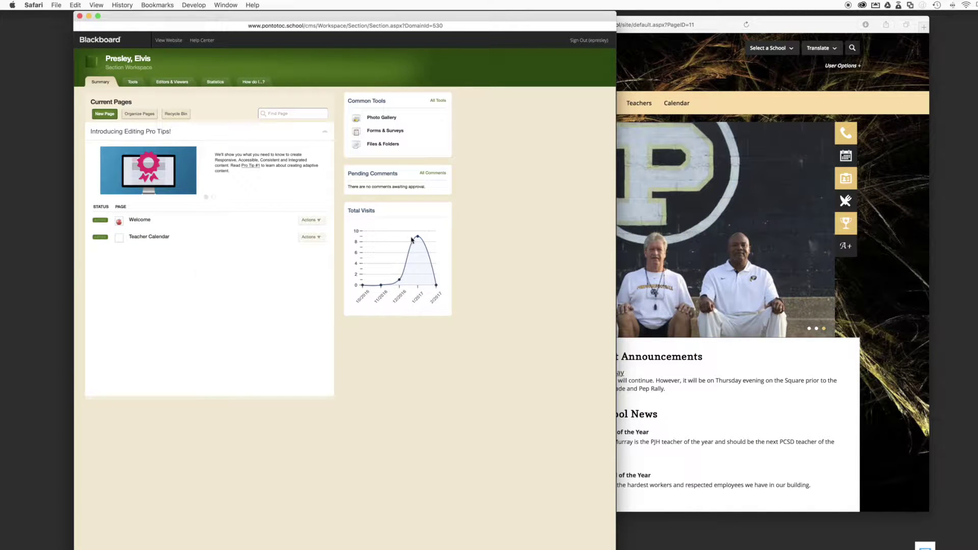
mouse_move(425, 250)
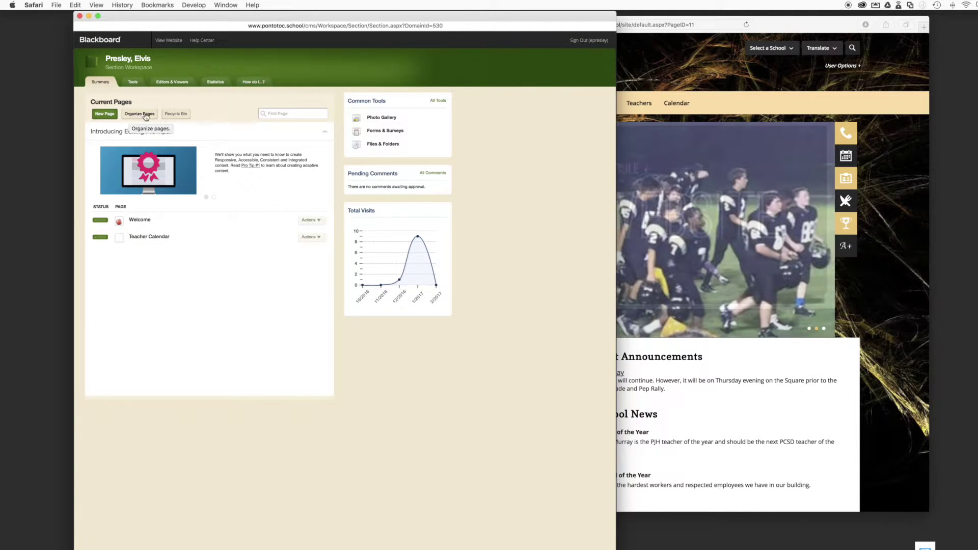
left_click(140, 114)
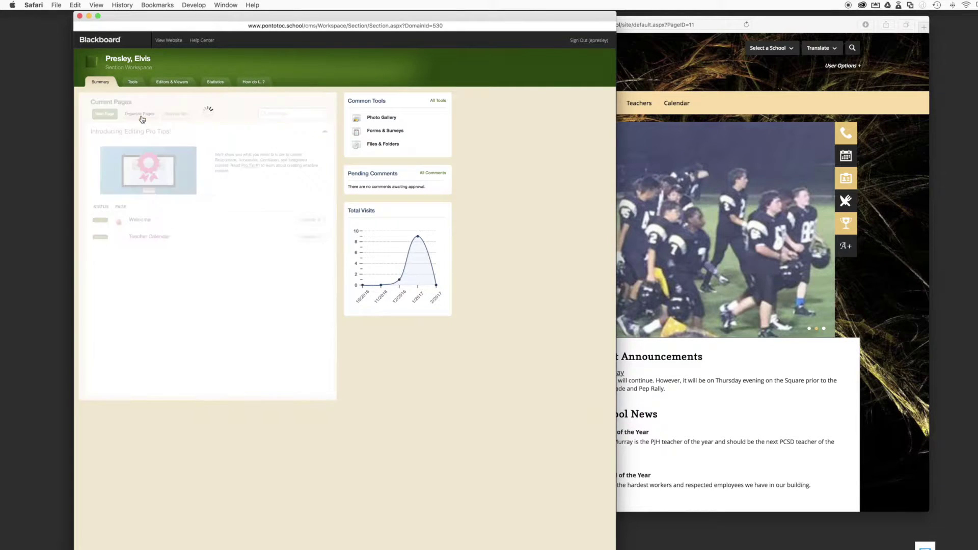
Cancel reordering so Welcome and Teacher Calendar keep their order, then show the section's Tools page
mouse_move(132, 174)
left_mouse_down()
mouse_move(137, 199)
mouse_move(124, 193)
mouse_move(136, 203)
mouse_move(130, 174)
left_mouse_up()
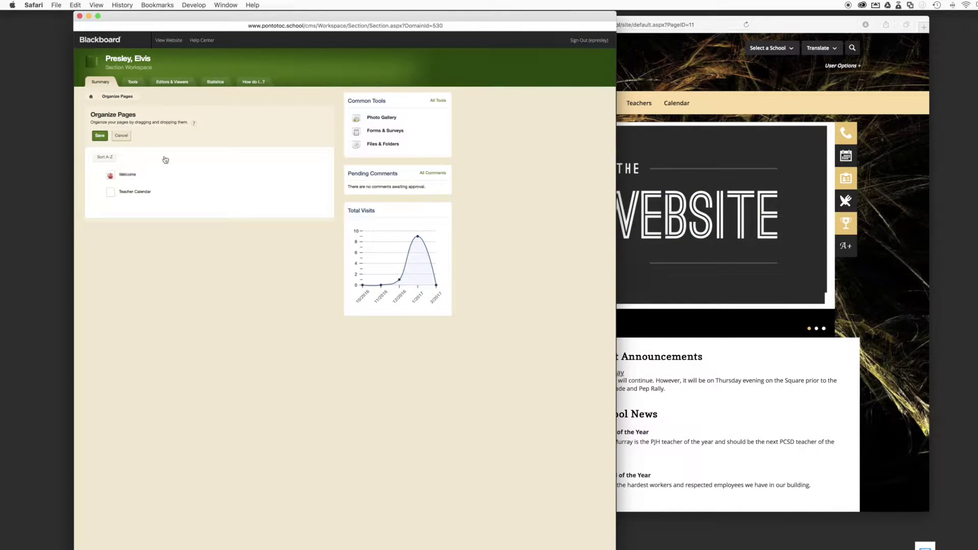
left_click(122, 135)
left_click(134, 83)
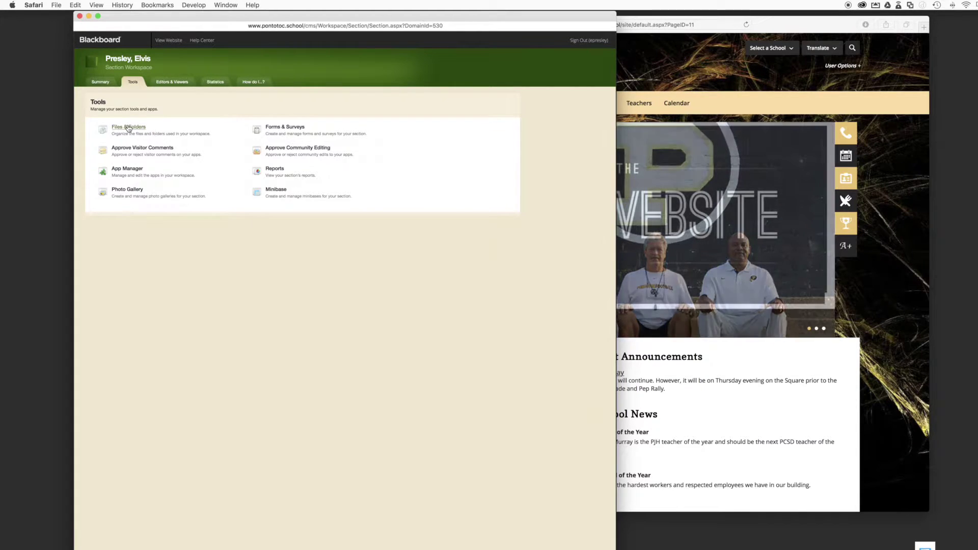
Open and close Files & Folders, then show Section Editors & Viewers with the teacher as sole editor
left_click(129, 128)
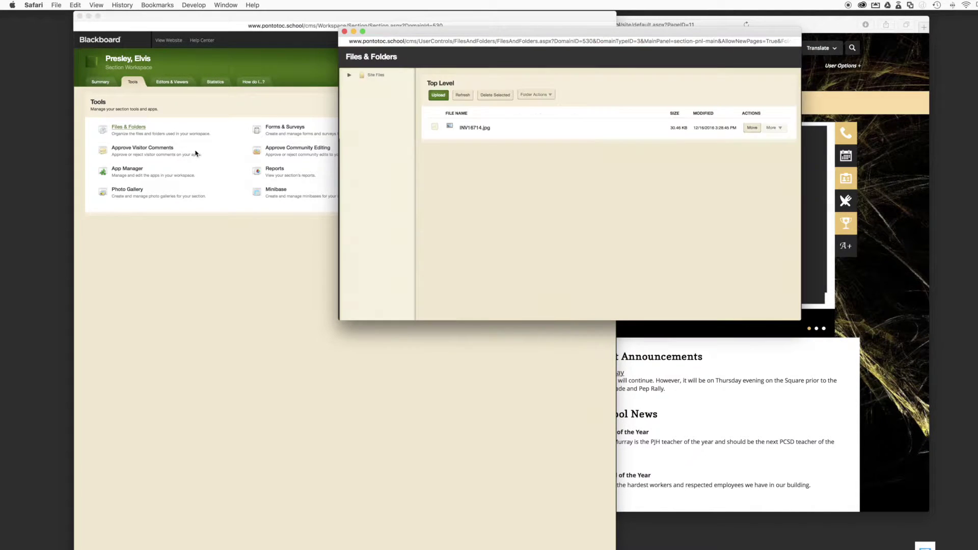
left_click(344, 32)
left_click(178, 86)
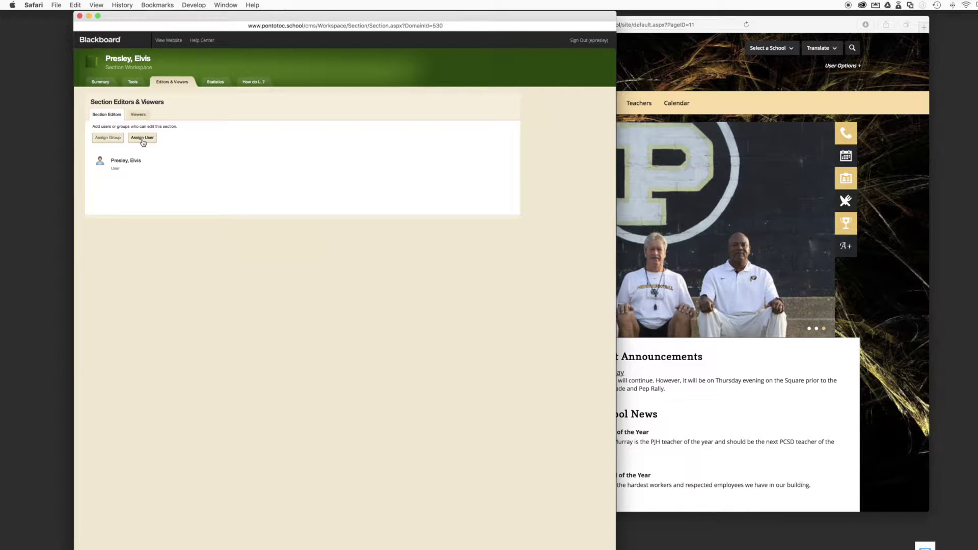
Search users for 'web' and add the webmaster account as a section editor
left_click(143, 141)
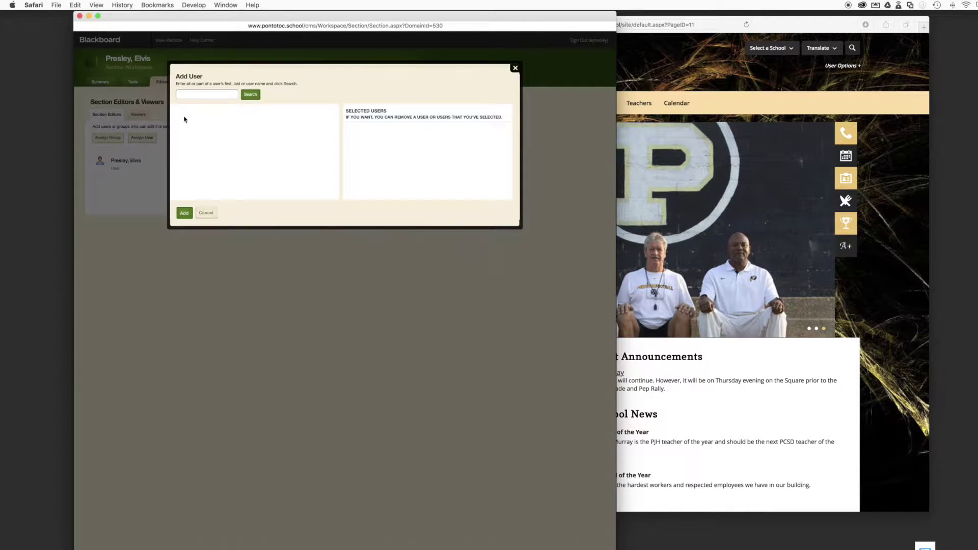
left_click(210, 96)
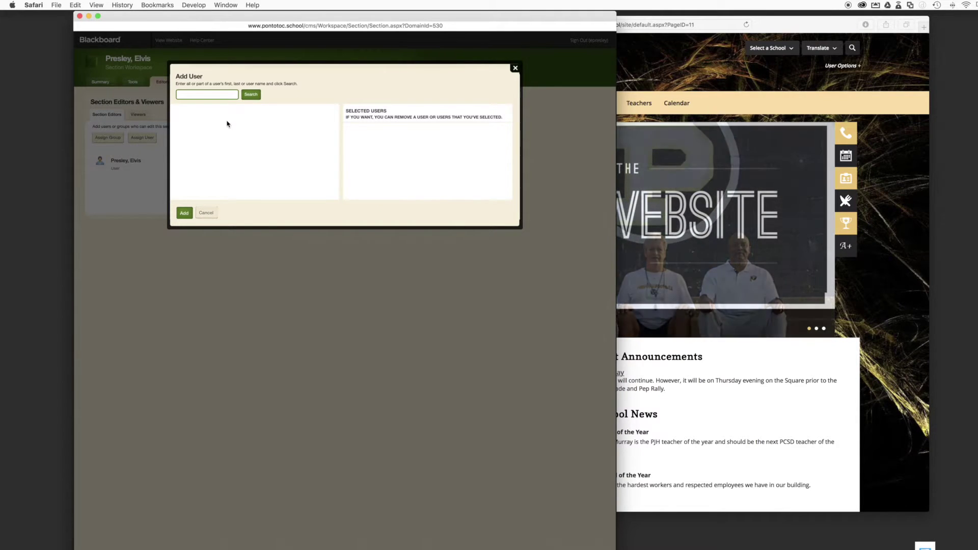
type("webmaster")
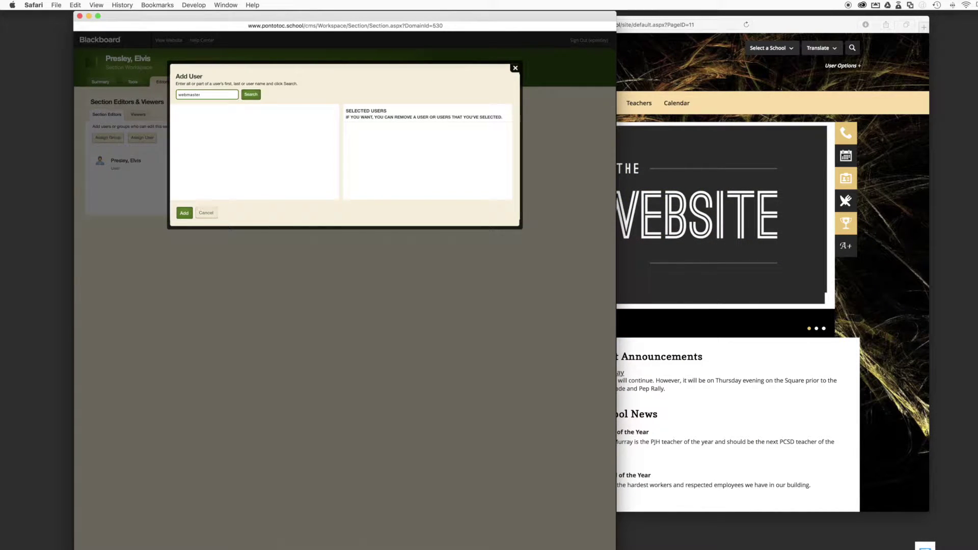
left_click(251, 93)
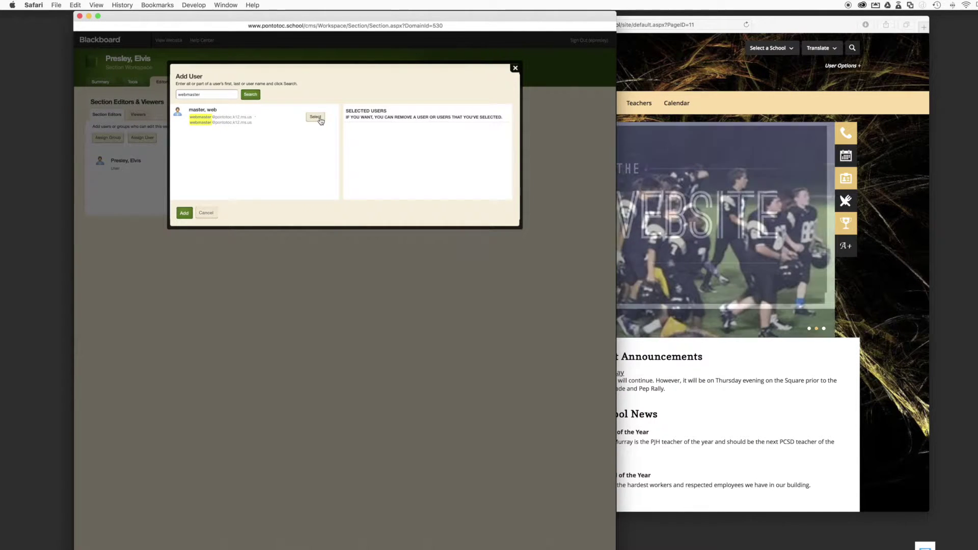
left_click(316, 118)
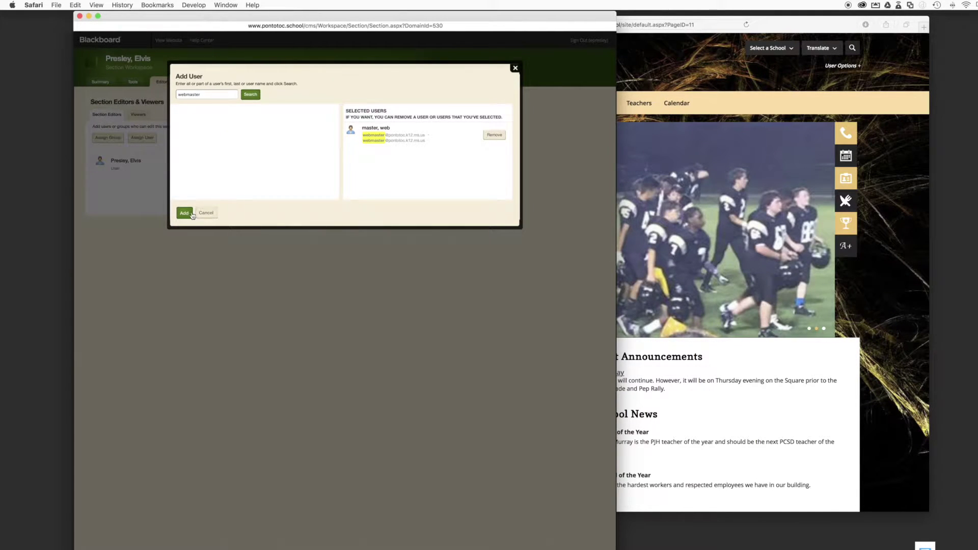
left_click(191, 215)
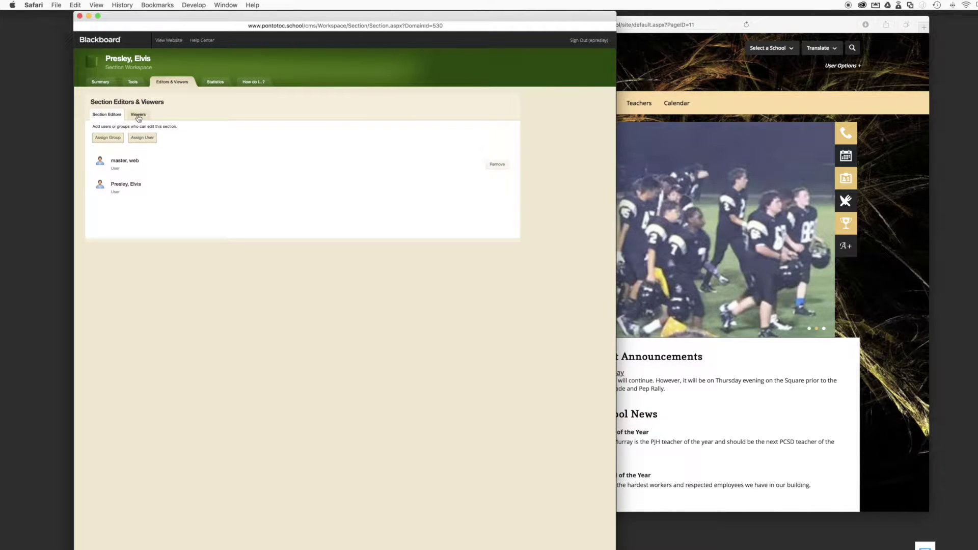
Add the first matching user from the search as the section's only viewer
left_click(138, 118)
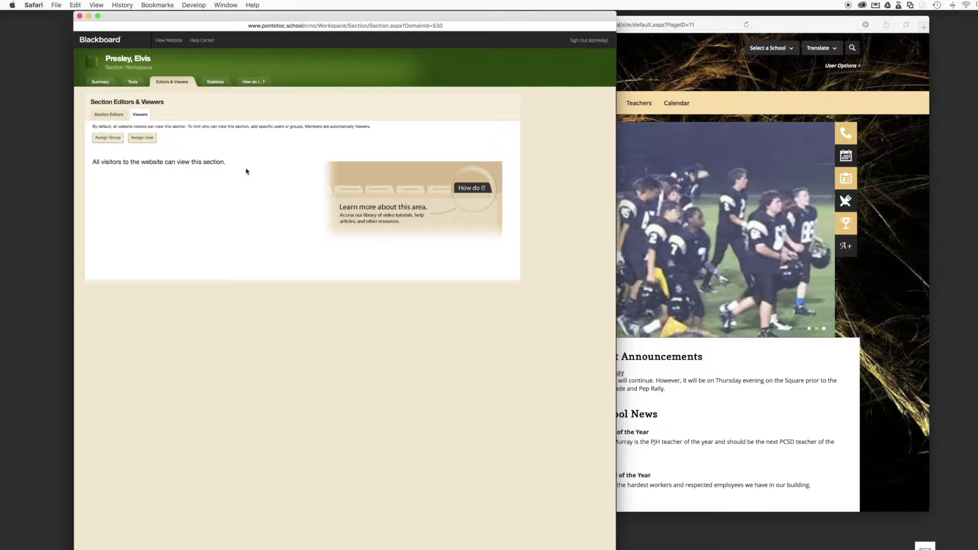
left_click(140, 138)
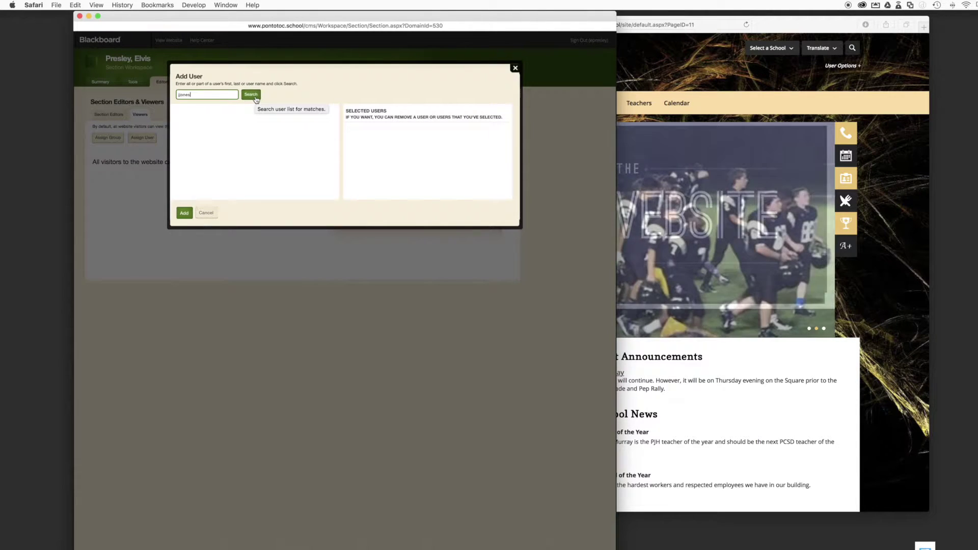
left_click(255, 97)
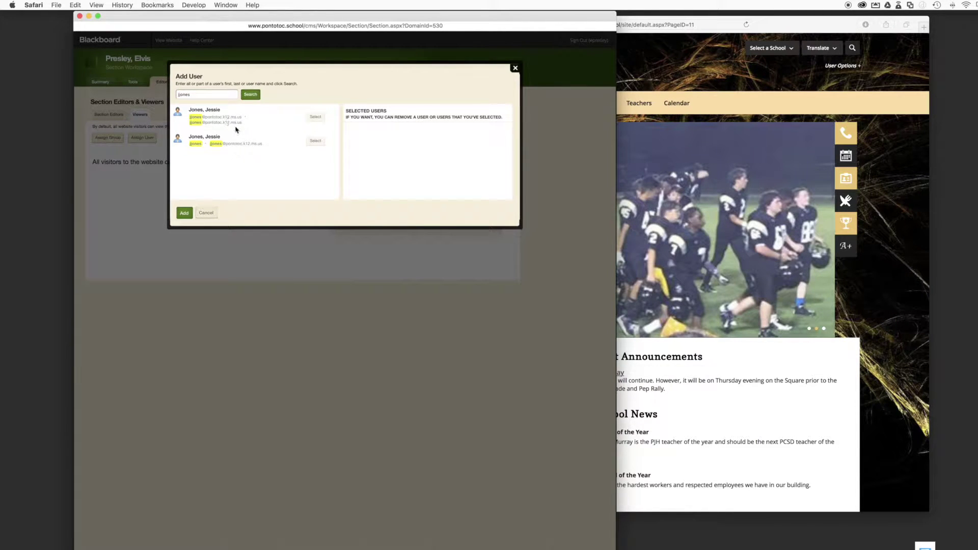
left_click(316, 118)
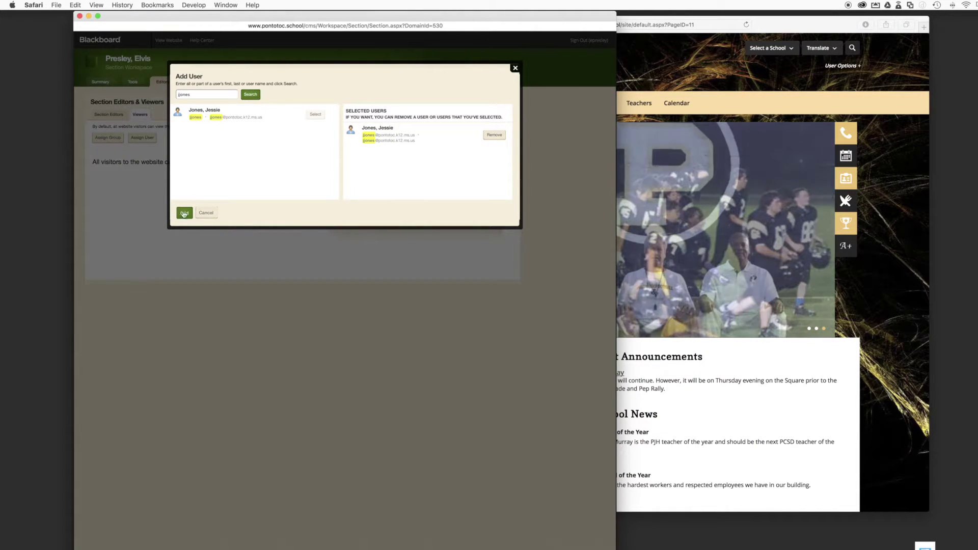
left_click(184, 212)
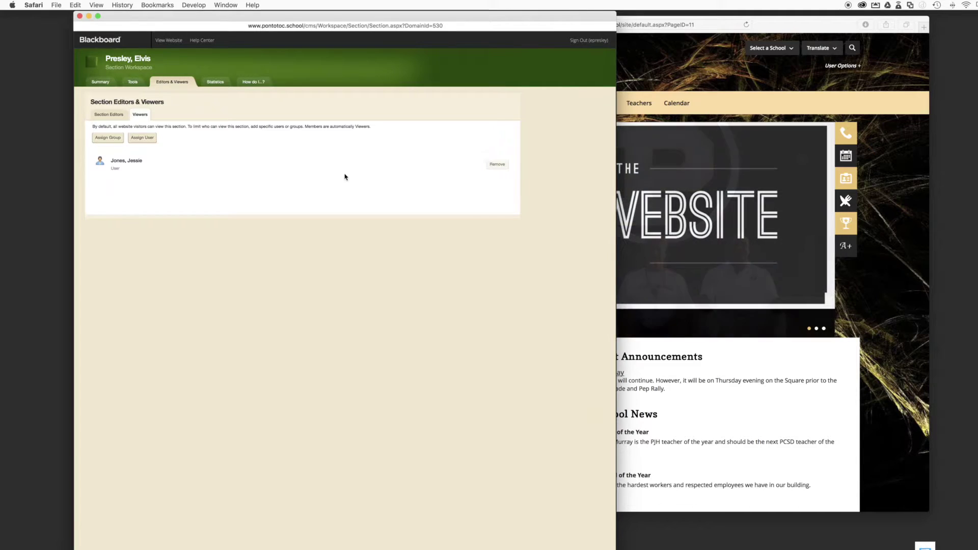
Remove that viewer so all website visitors can view the section, then view Section Statistics
left_click(497, 165)
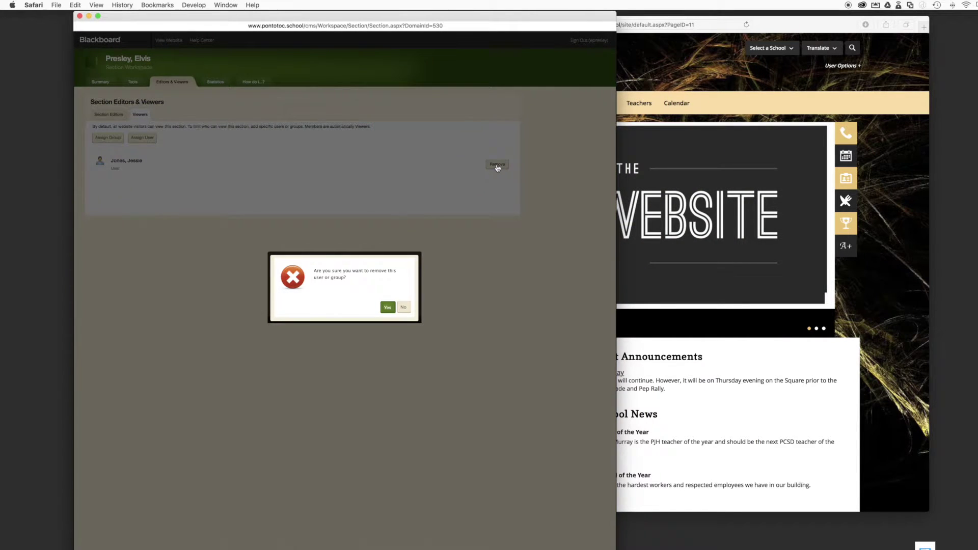
left_click(388, 308)
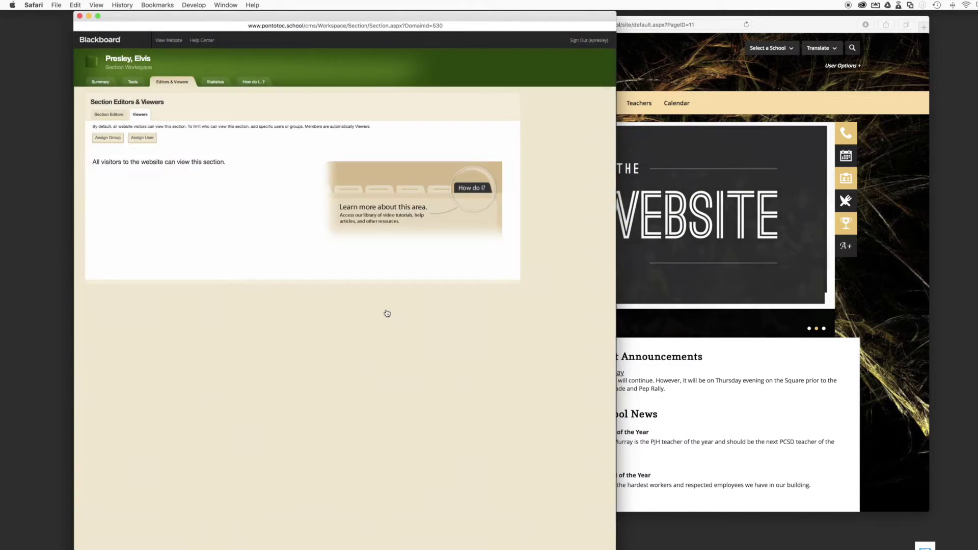
left_click(216, 84)
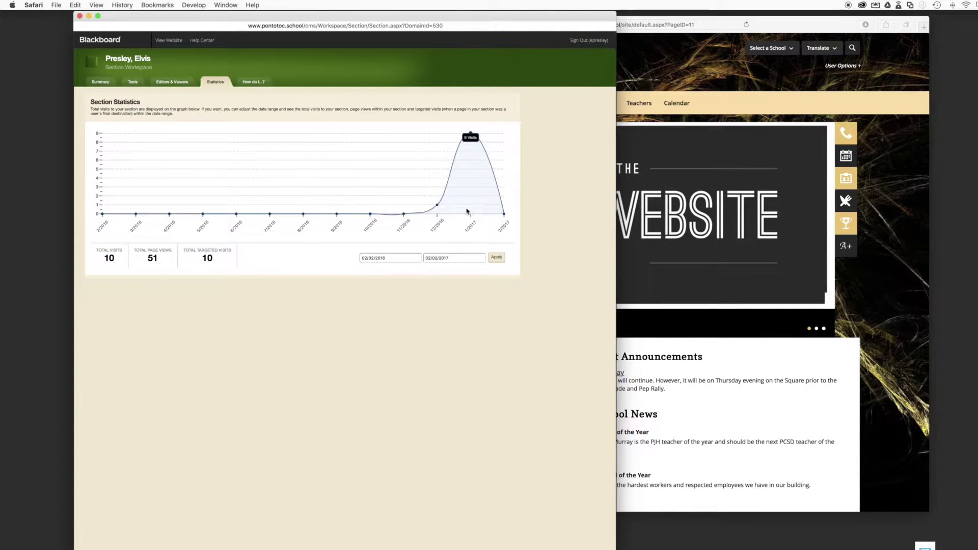
Set the statistics start date to 01/01/2017 and apply the range ending 02/02/2017
left_click(400, 259)
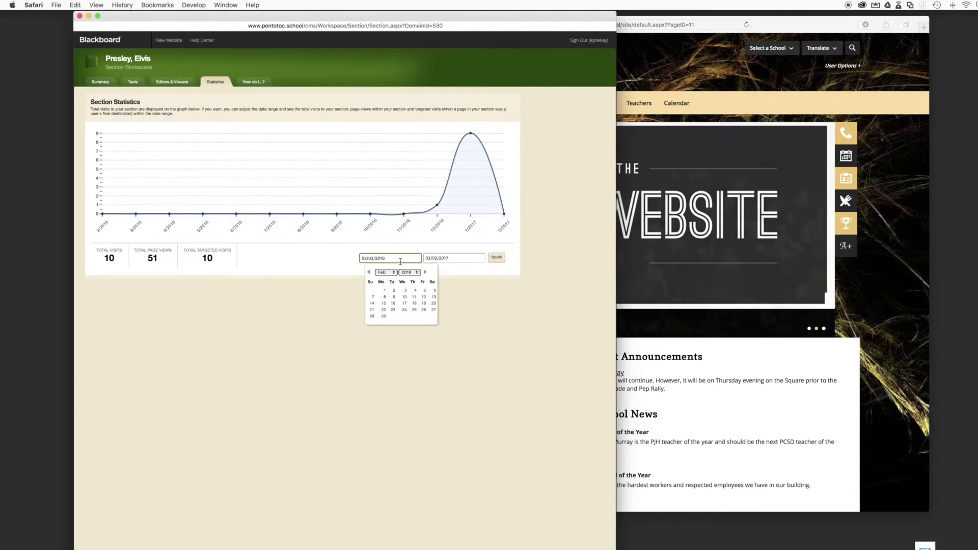
left_click(409, 272)
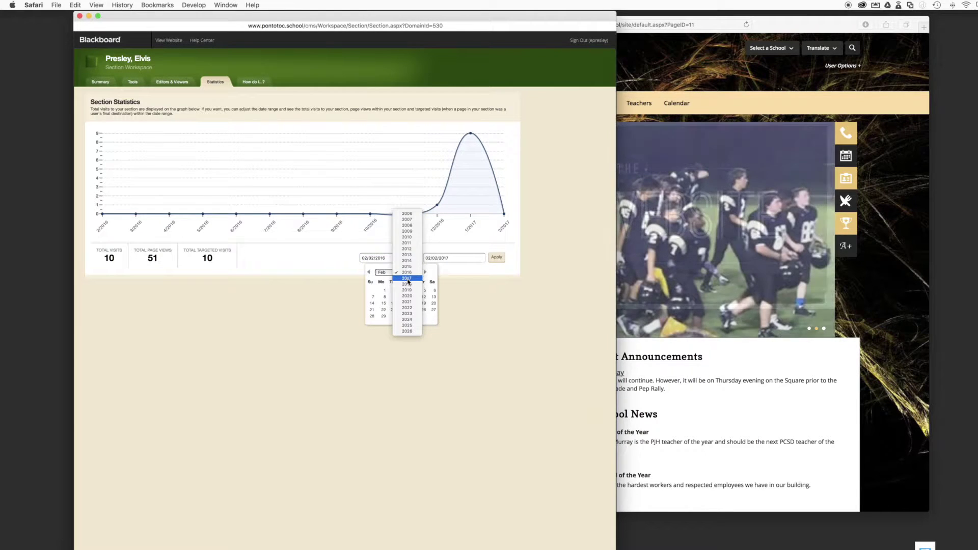
left_click(408, 278)
left_click(383, 272)
left_click(383, 267)
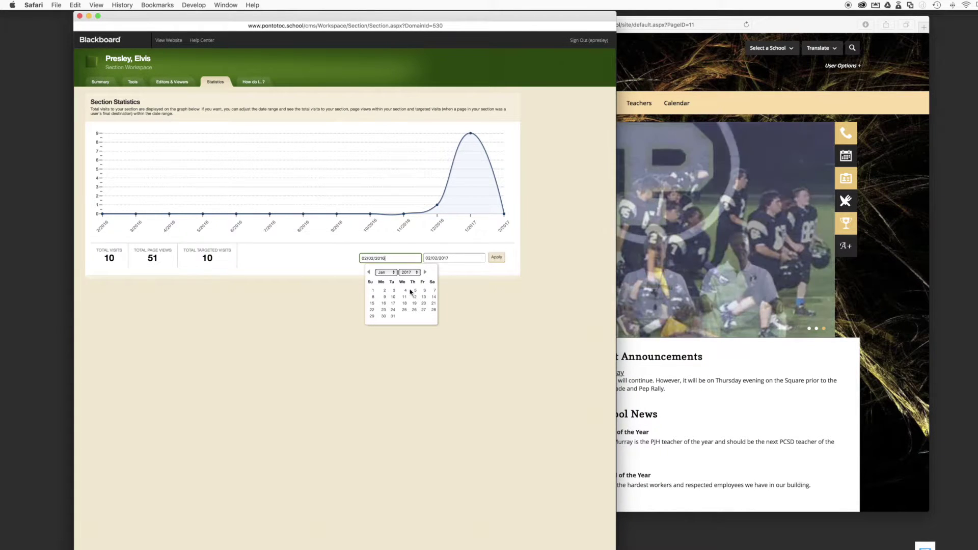
left_click(374, 292)
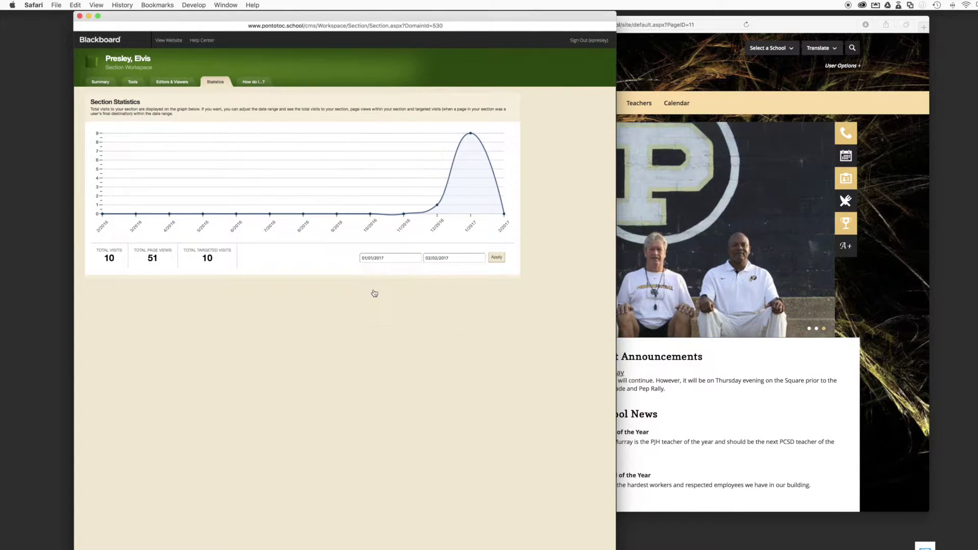
left_click(495, 259)
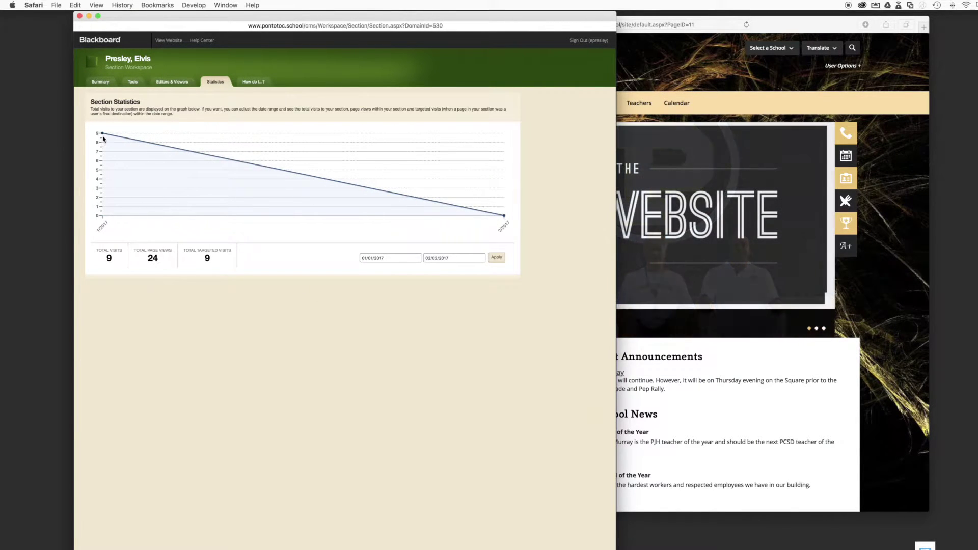
mouse_move(477, 221)
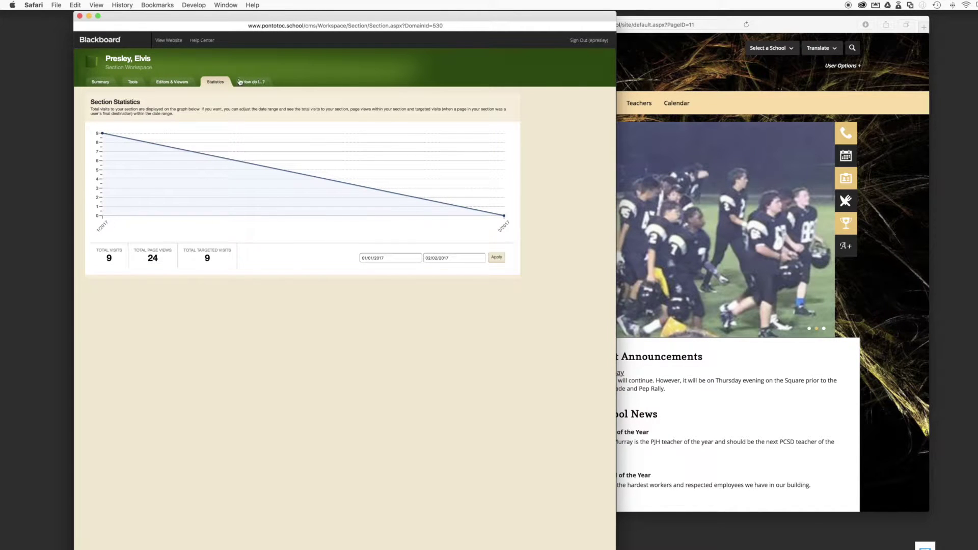
Browse the How do I...? help articles and video tutorials, then open the About Teacher App resource
left_click(249, 83)
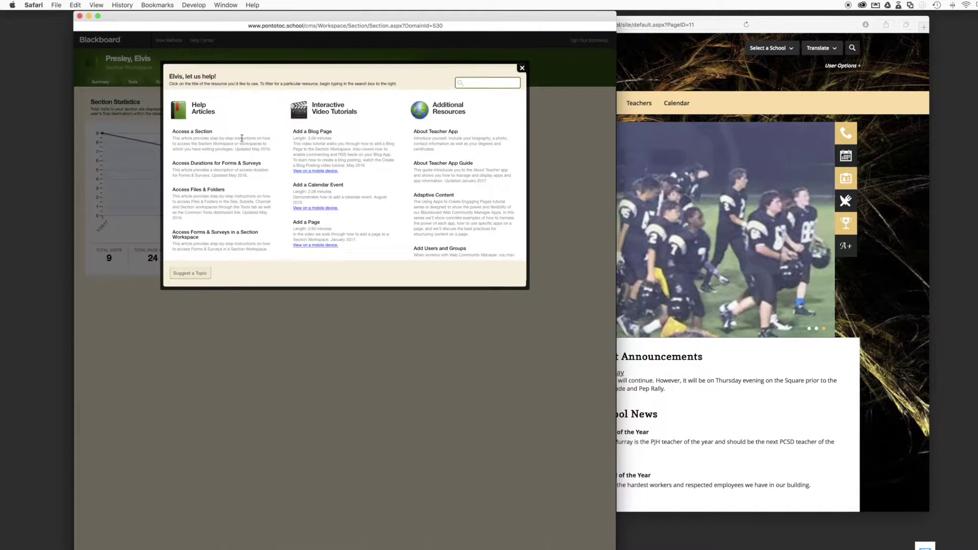
scroll(225, 235, "down", 5)
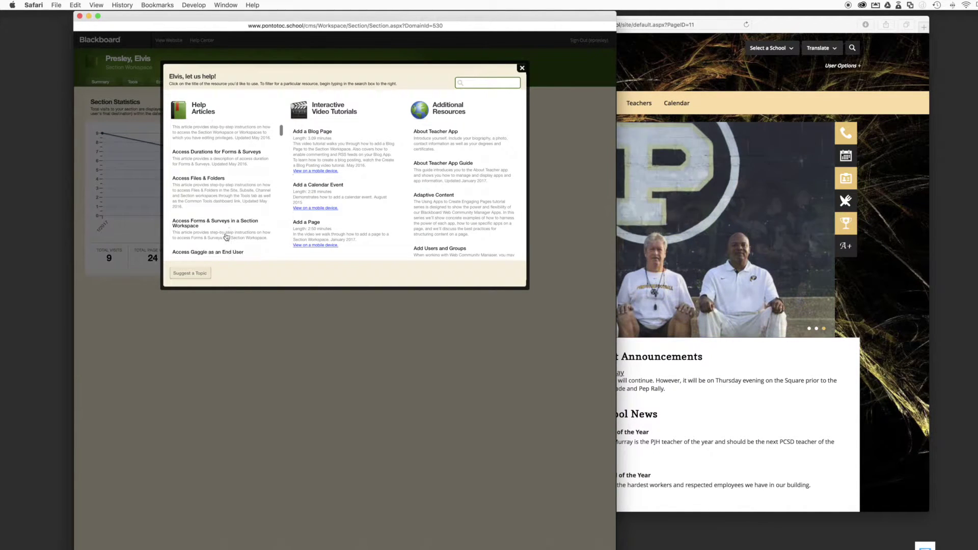
scroll(226, 236, "up", 5)
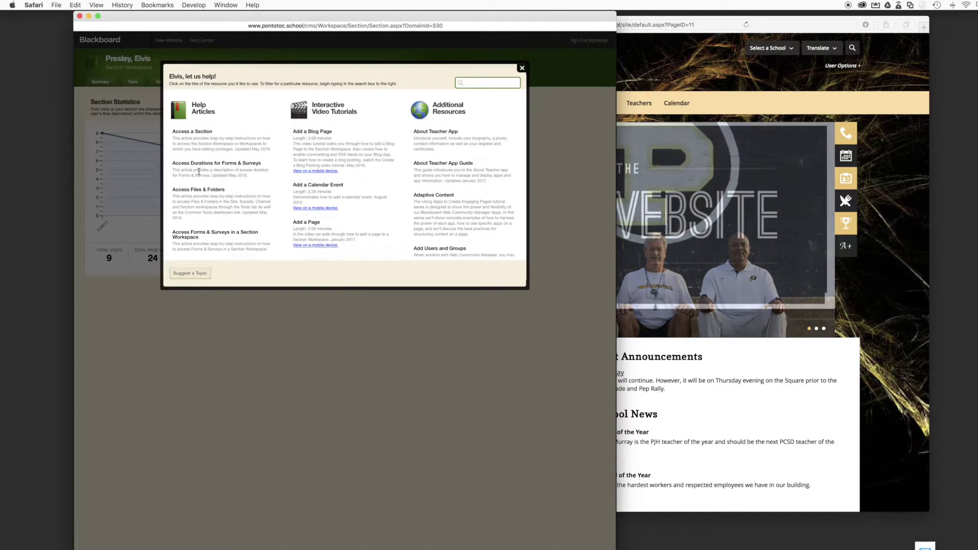
scroll(214, 176, "down", 2)
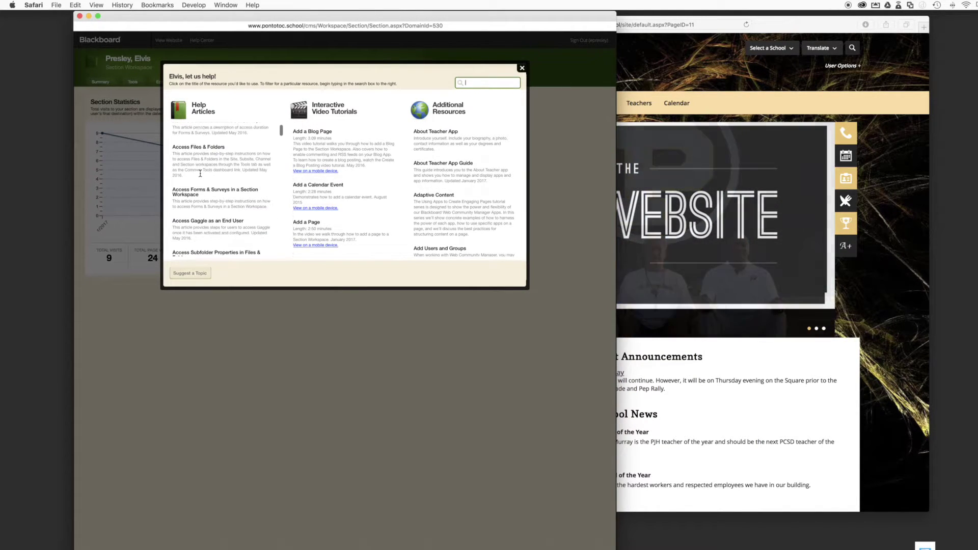
scroll(200, 174, "down", 3)
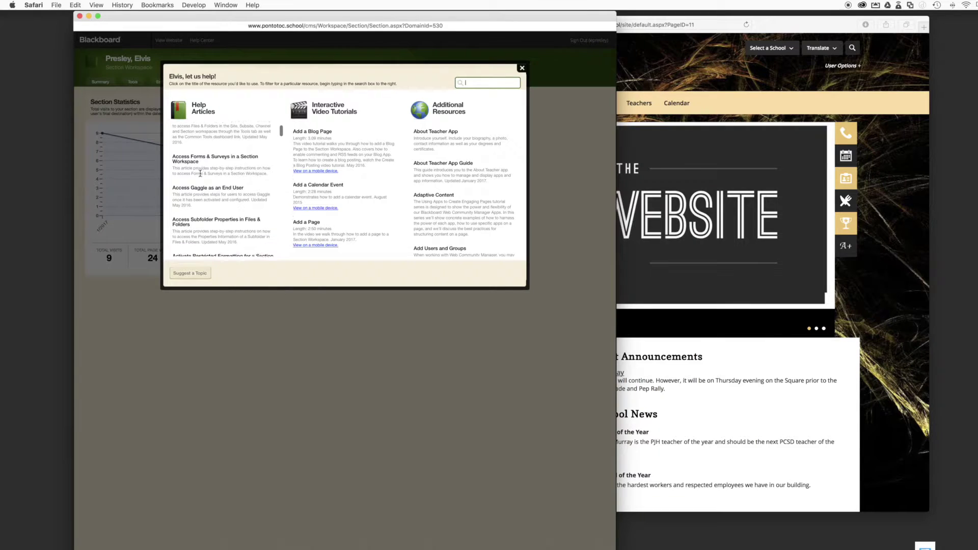
scroll(201, 176, "down", 3)
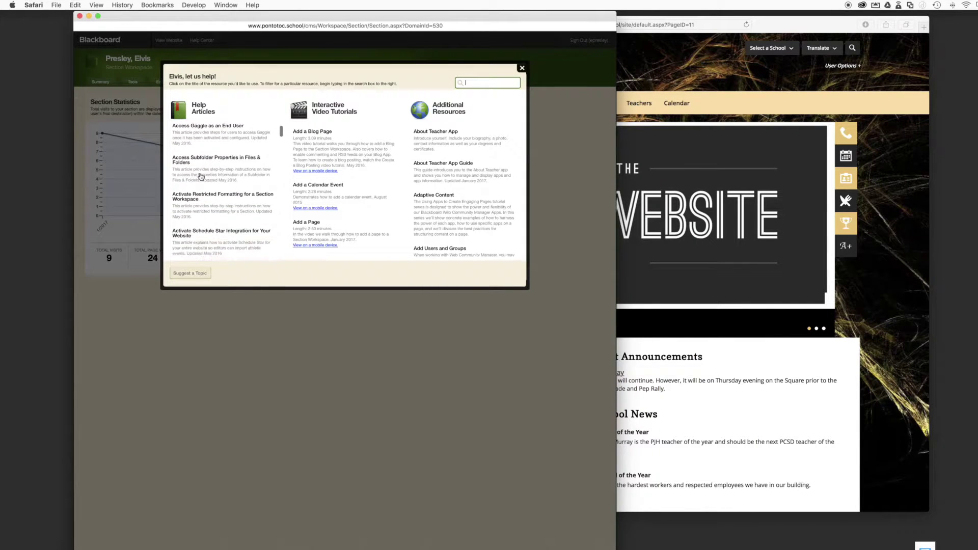
scroll(326, 151, "down", 10)
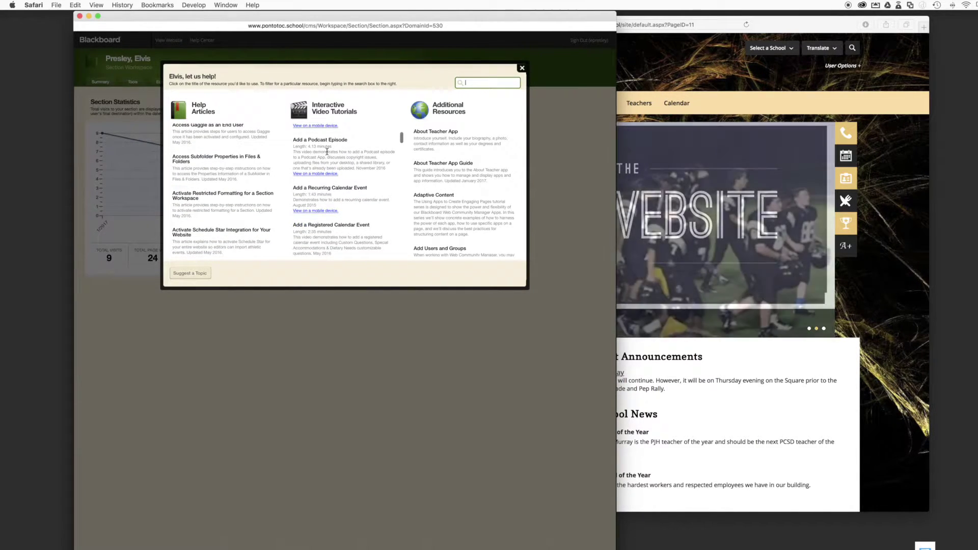
scroll(327, 152, "down", 5)
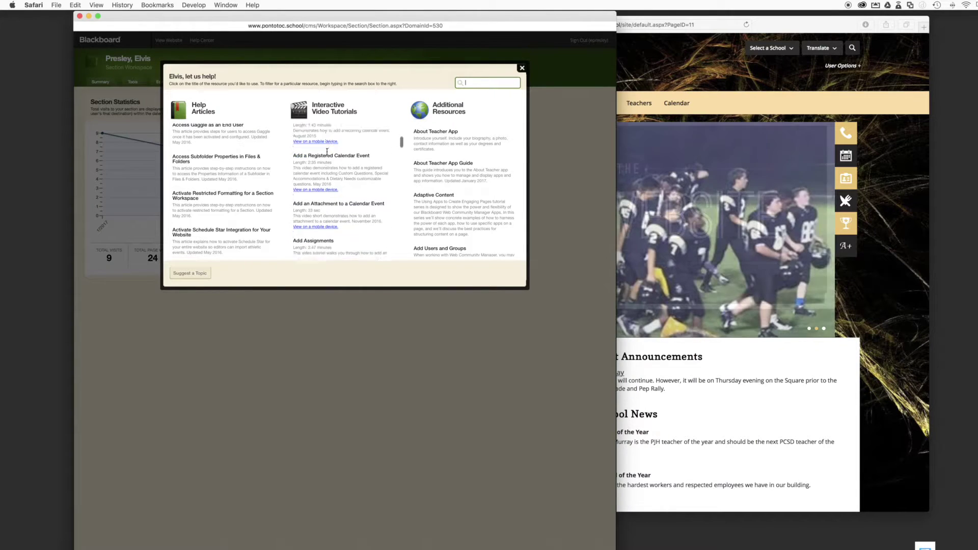
scroll(326, 151, "down", 3)
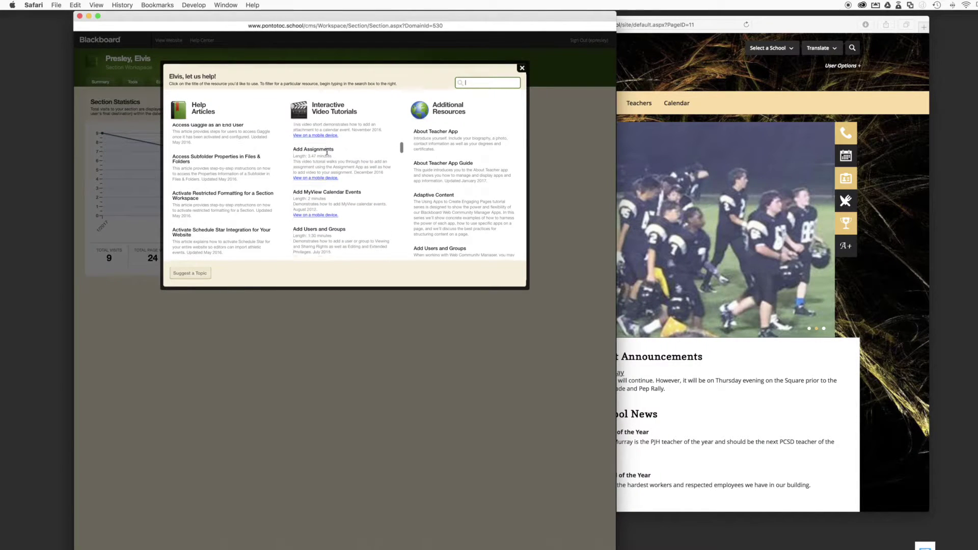
scroll(352, 206, "down", 8)
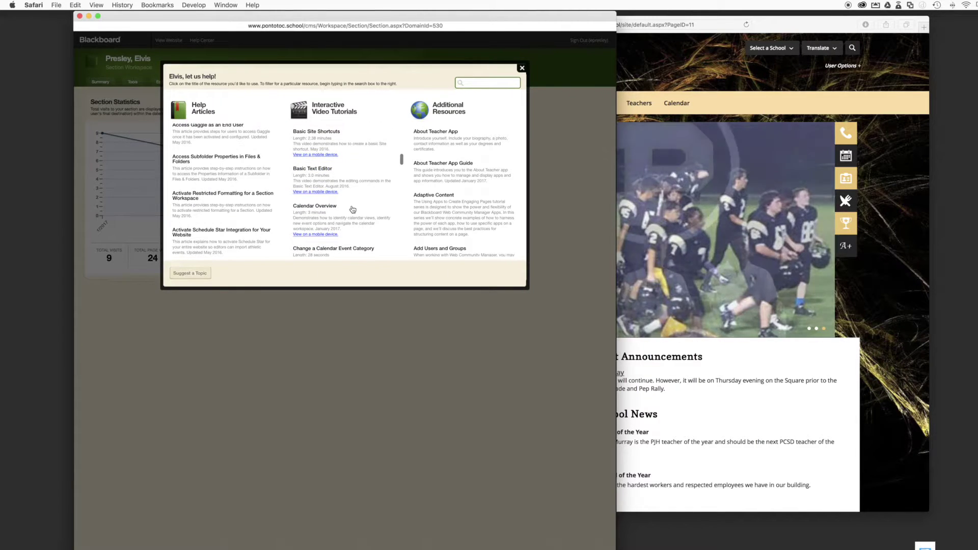
scroll(352, 208, "down", 3)
scroll(455, 206, "up", 3)
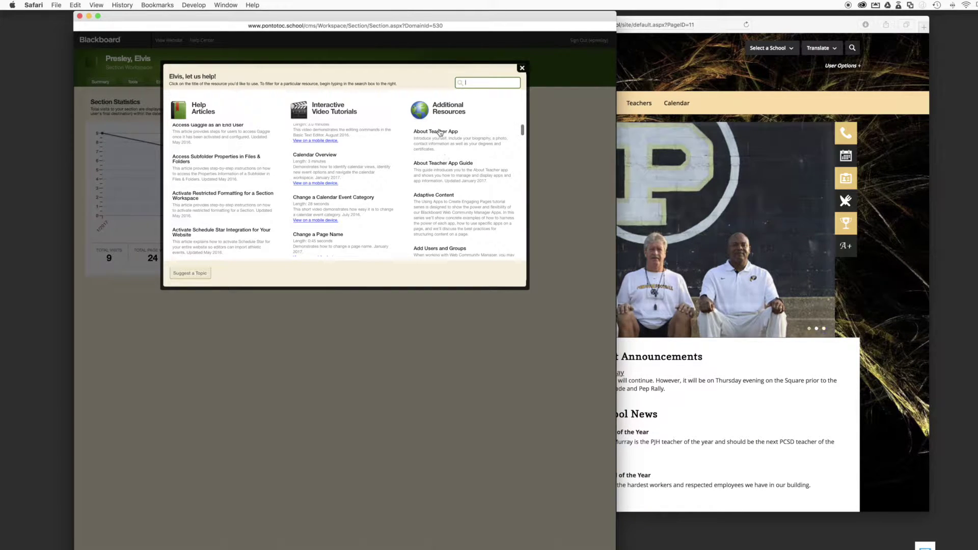
left_click(439, 132)
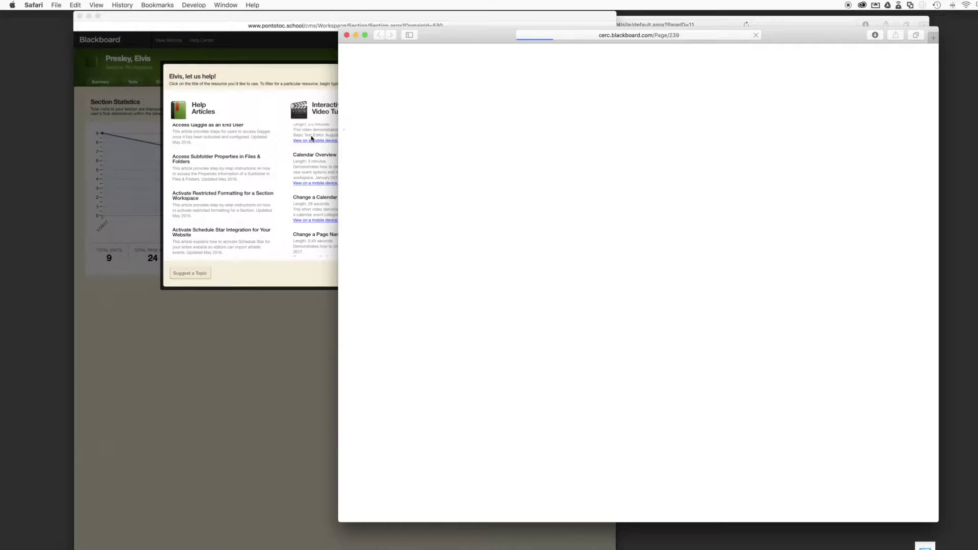
Read through the About Teacher App guide, then close it and the help resources panel
left_click_drag(481, 37, 427, 64)
mouse_move(421, 140)
scroll(437, 213, "down", 3)
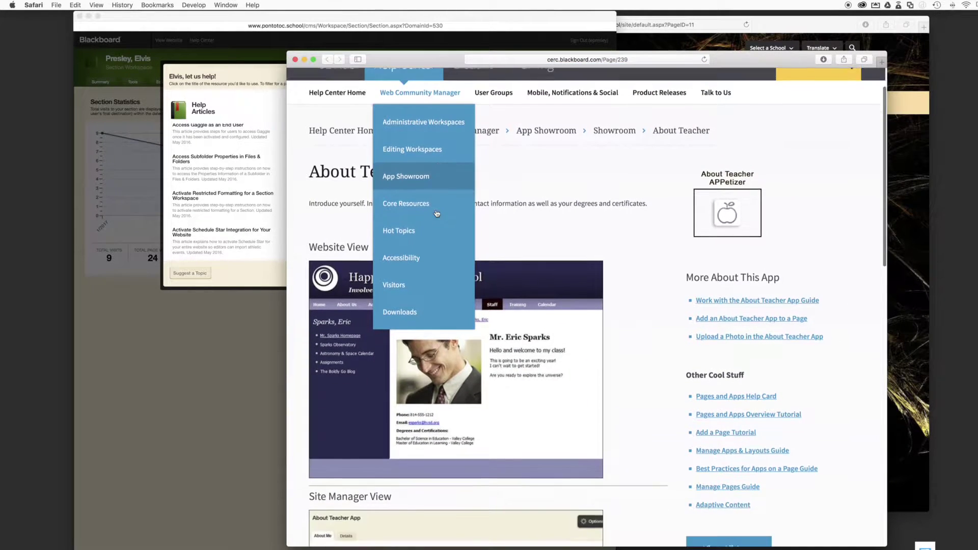
scroll(564, 223, "down", 1)
scroll(563, 225, "down", 10)
scroll(564, 224, "down", 13)
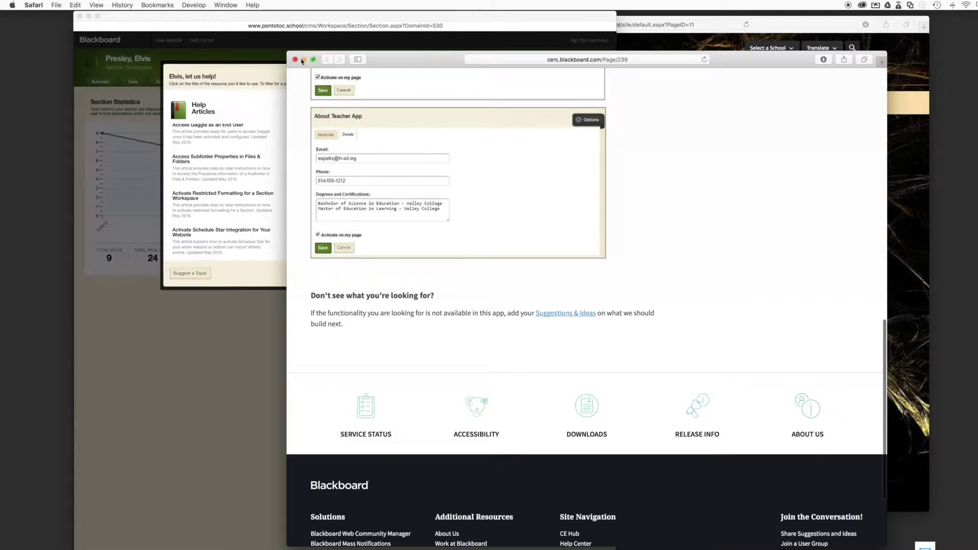
left_click(295, 60)
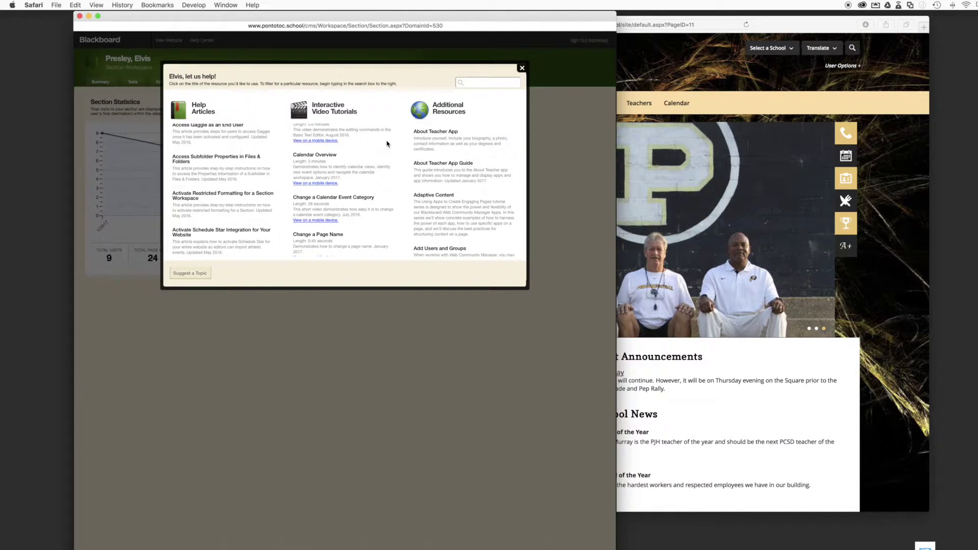
left_click(522, 69)
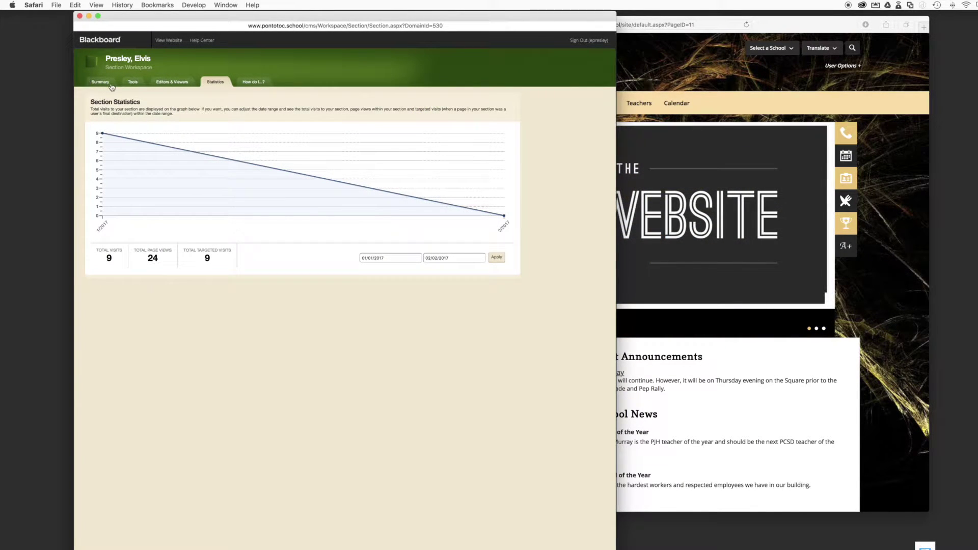
Return to the section Summary and exit Organize Pages leaving Welcome and Teacher Calendar unchanged
left_click(111, 87)
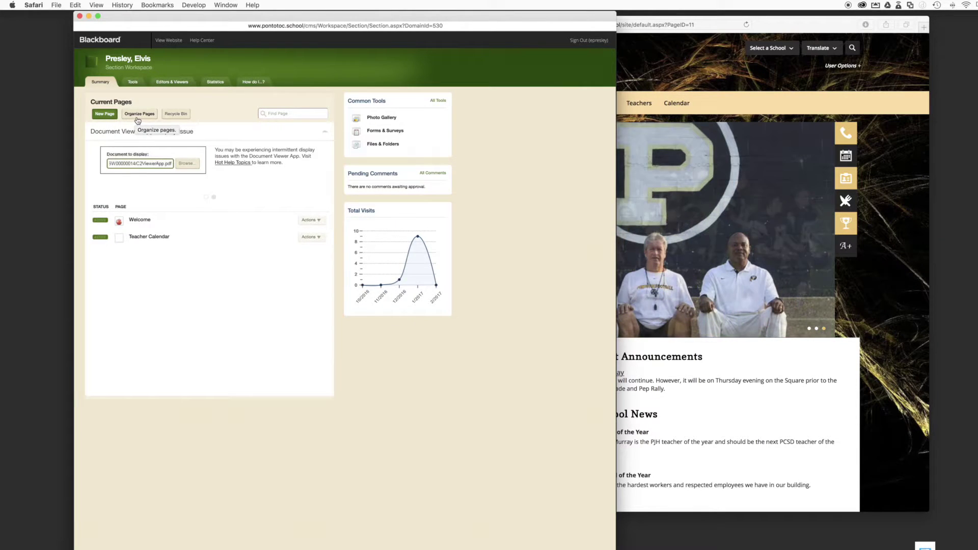
left_click(137, 120)
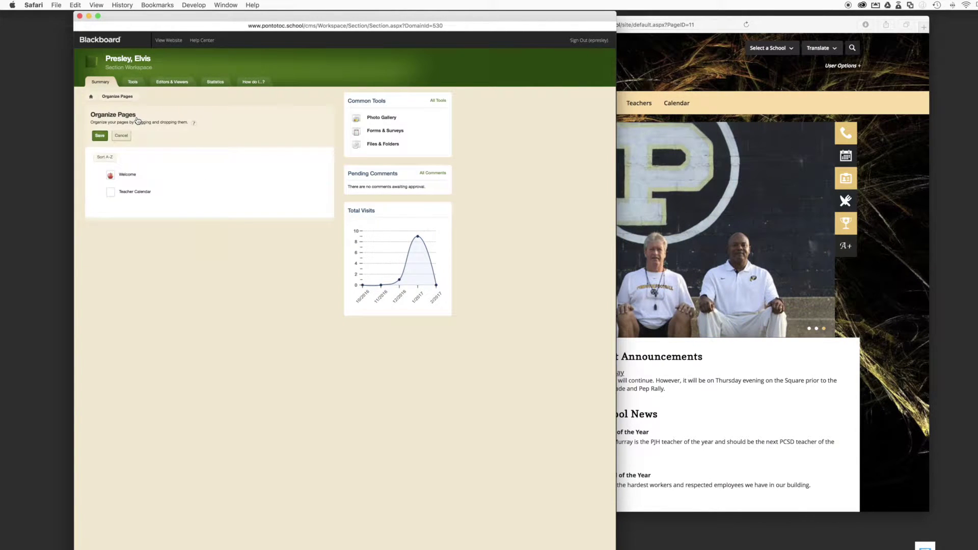
left_click(131, 134)
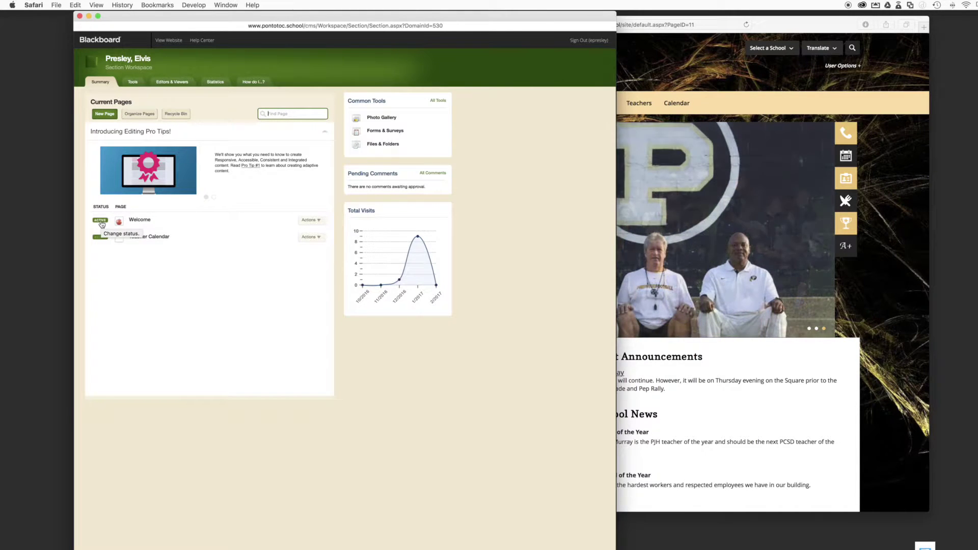
Toggle the Welcome page inactive and back to active, then show its Actions list
left_click(100, 220)
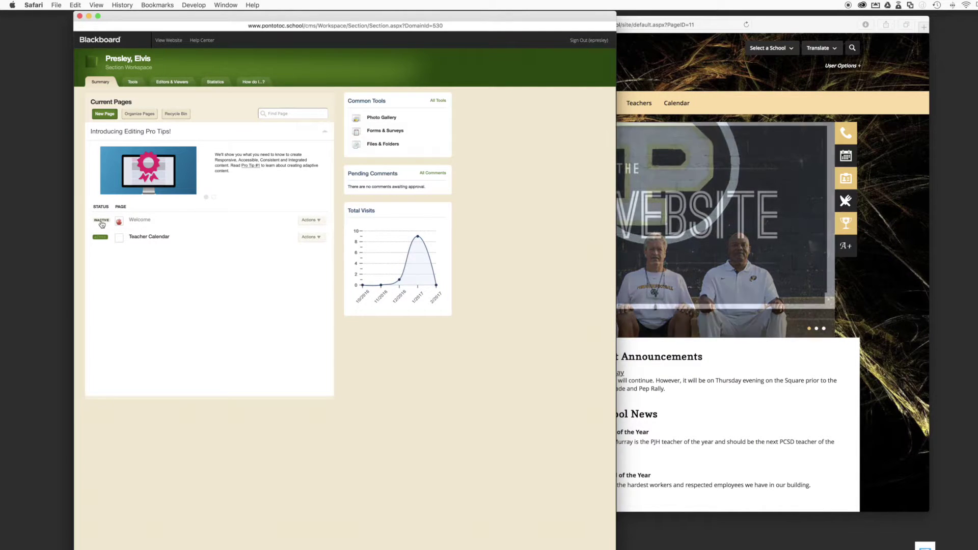
left_click(101, 221)
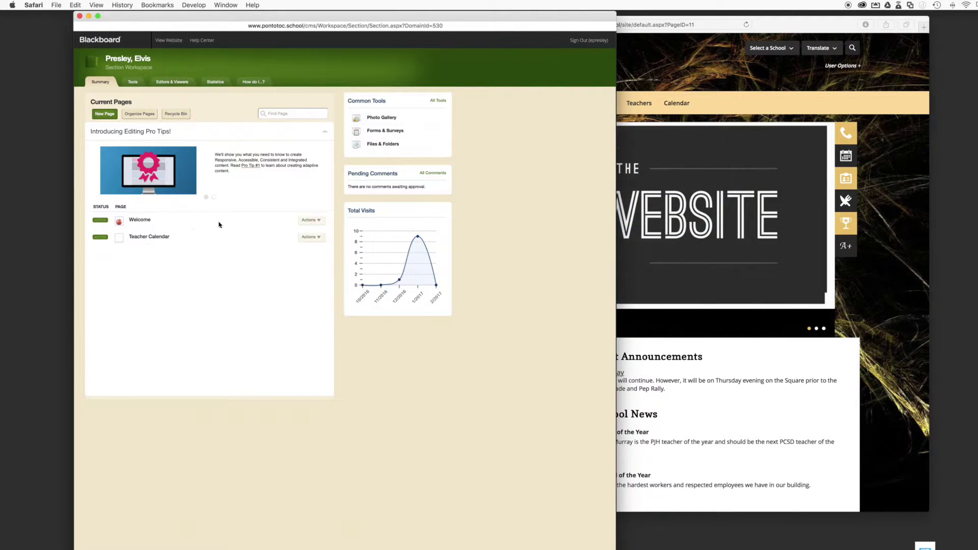
left_click(315, 222)
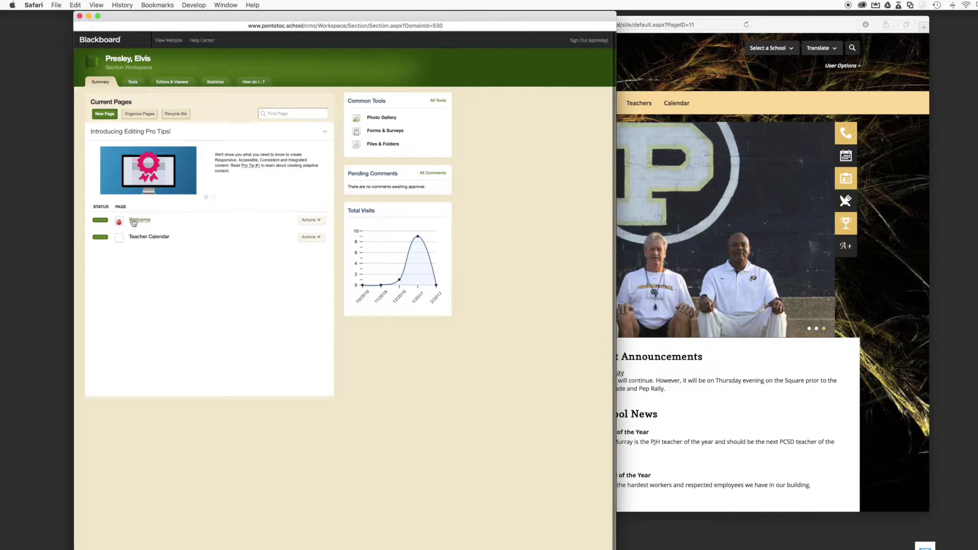
left_click(322, 225)
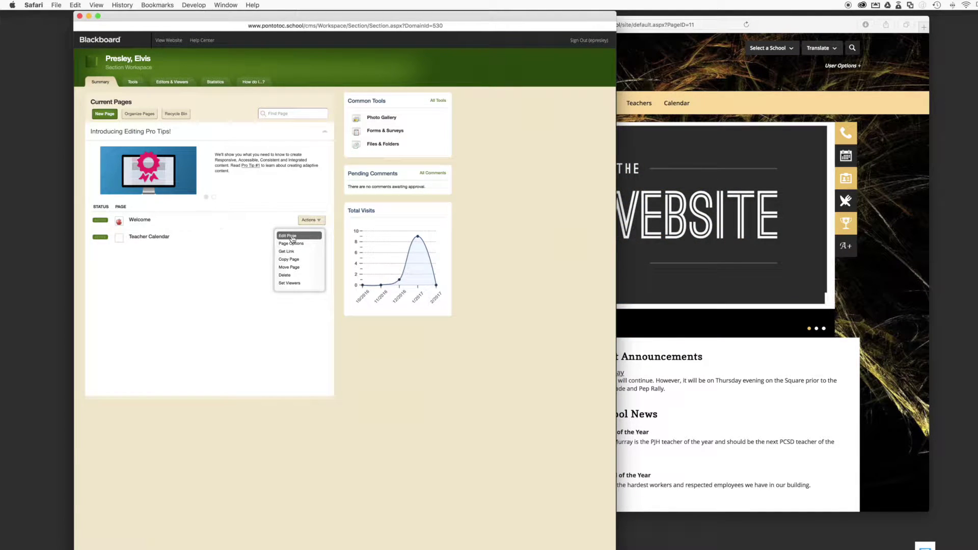
Open the Welcome page workspace, then bring the live school site in Safari forward
left_click(147, 220)
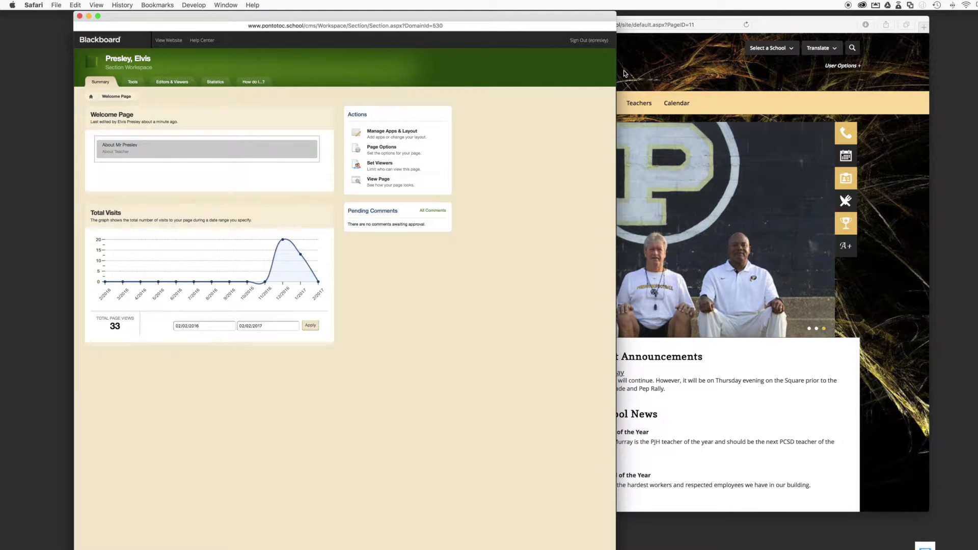
left_click(625, 73)
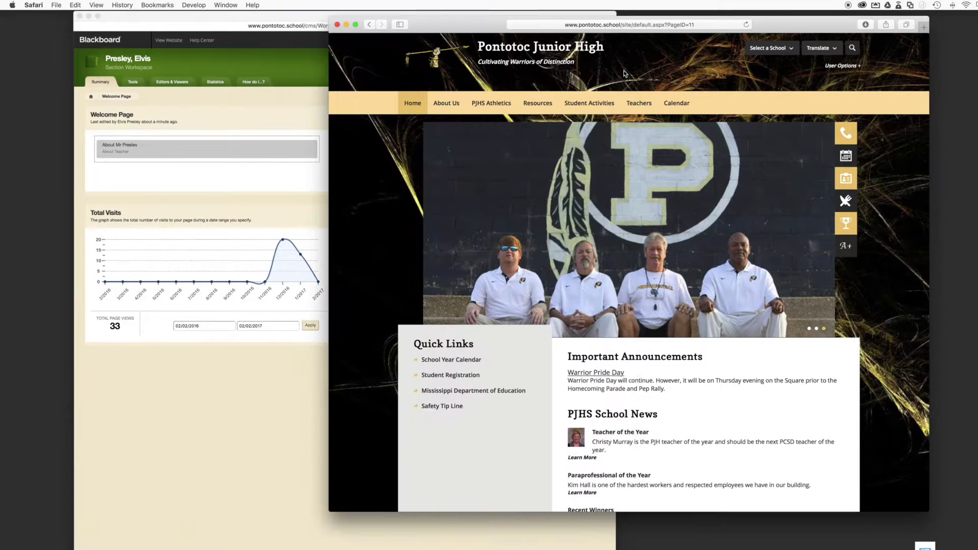
Check the teacher's still-empty page via the site's Teachers directory, then return to Blackboard
left_click(650, 104)
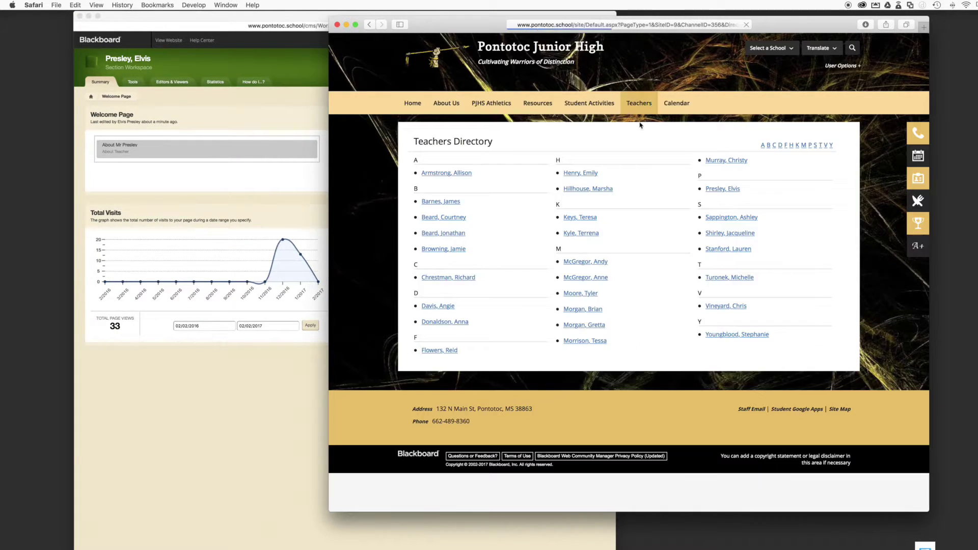
left_click(719, 189)
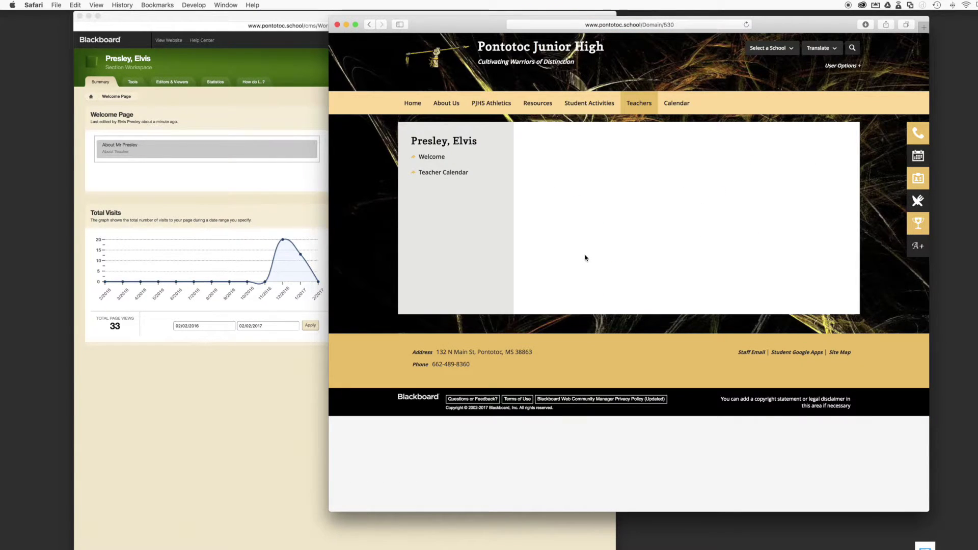
left_click(248, 181)
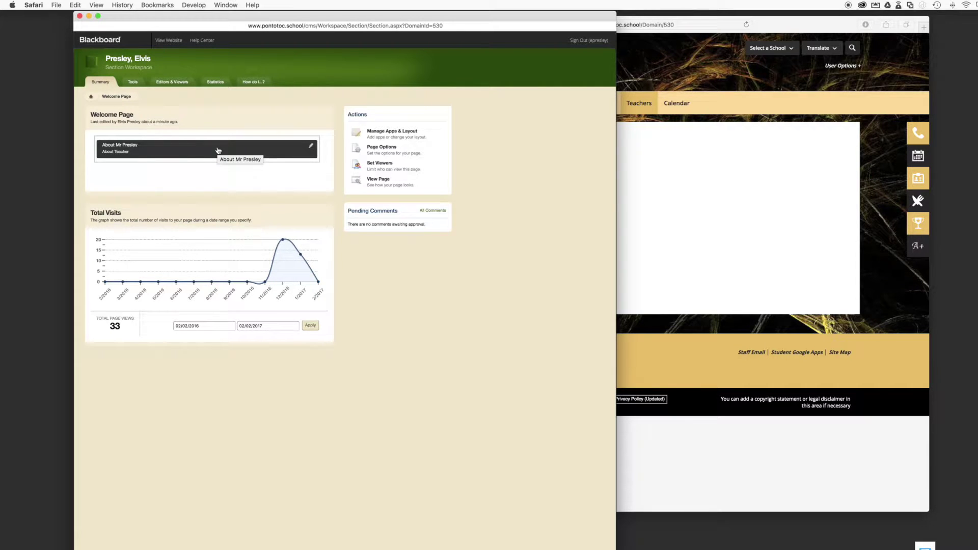
In the About Me app, set the prefix to Mr. and enter the teacher's full name
left_click(218, 150)
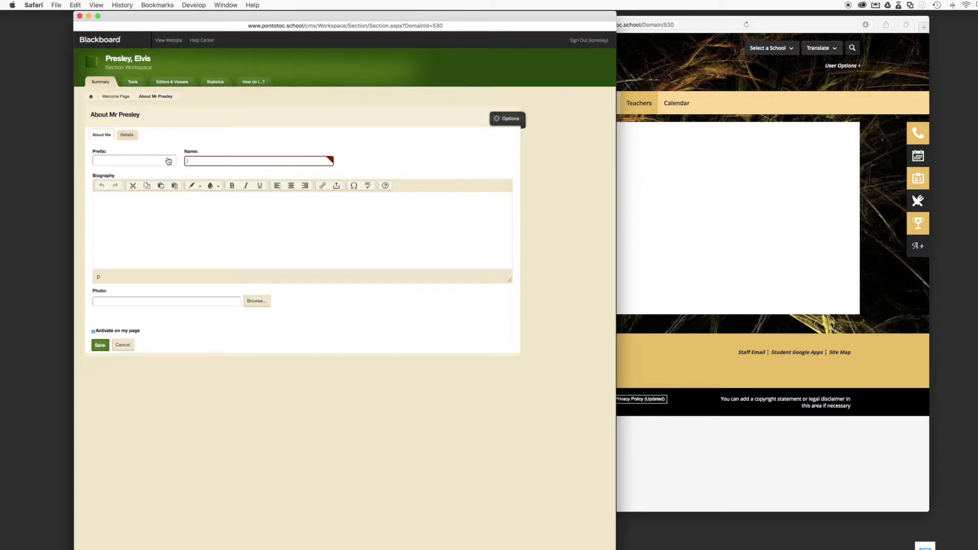
left_click(167, 162)
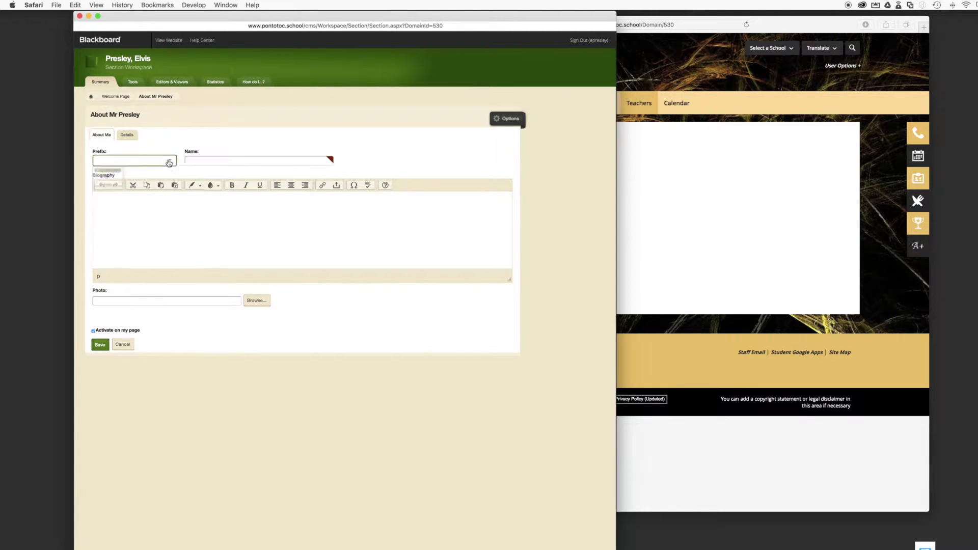
left_click(110, 196)
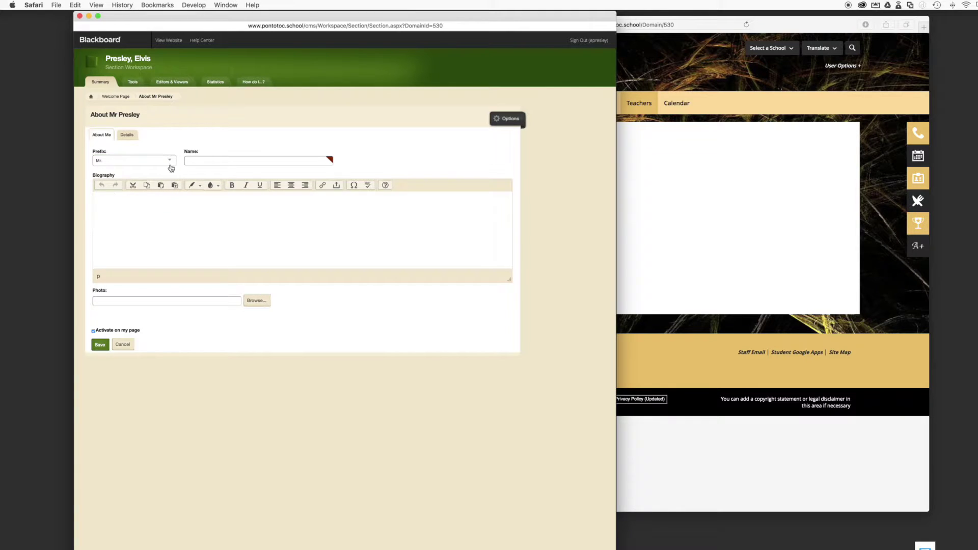
left_click(203, 158)
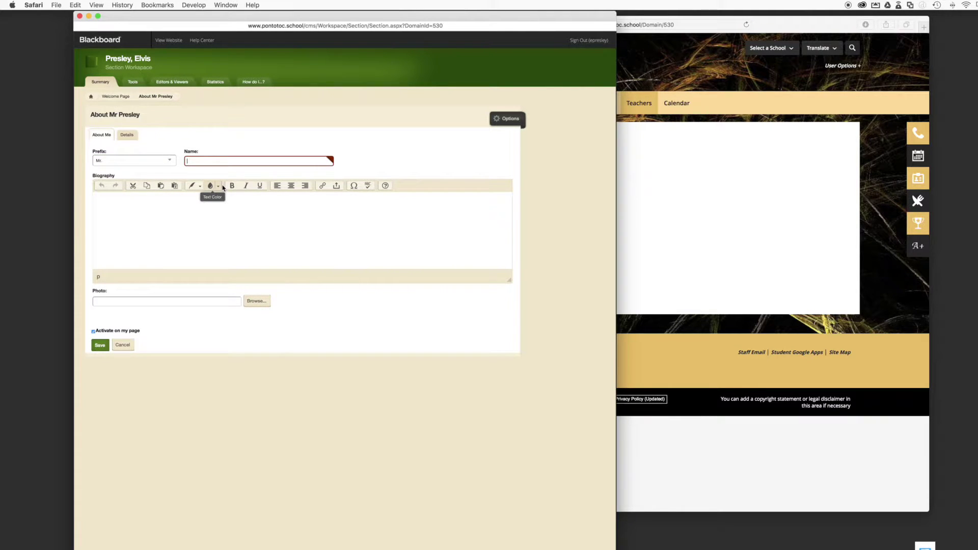
type("Elvis Presley")
Write a biography on geography teaching and University of Mississippi 1998 as alma mater
left_click(290, 235)
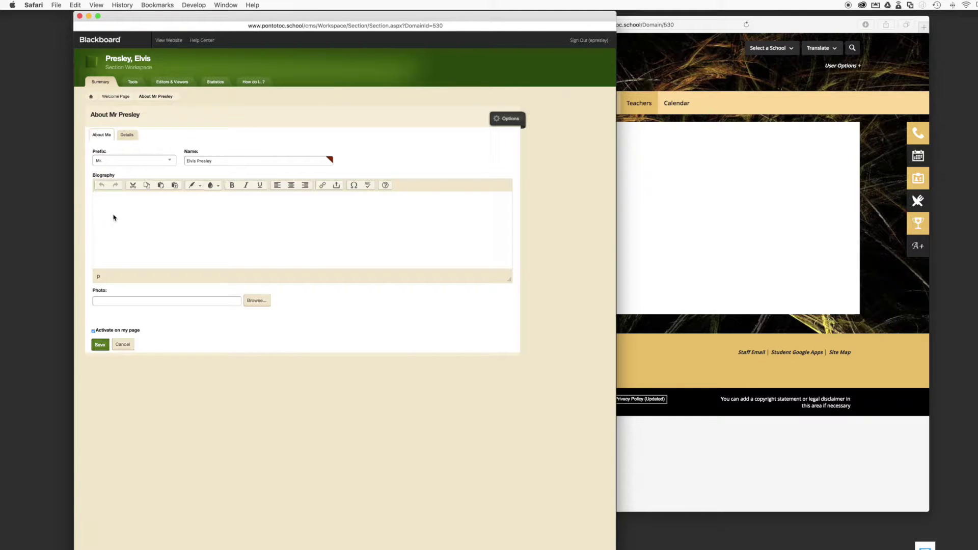
type("H")
type("University of Mississippi")
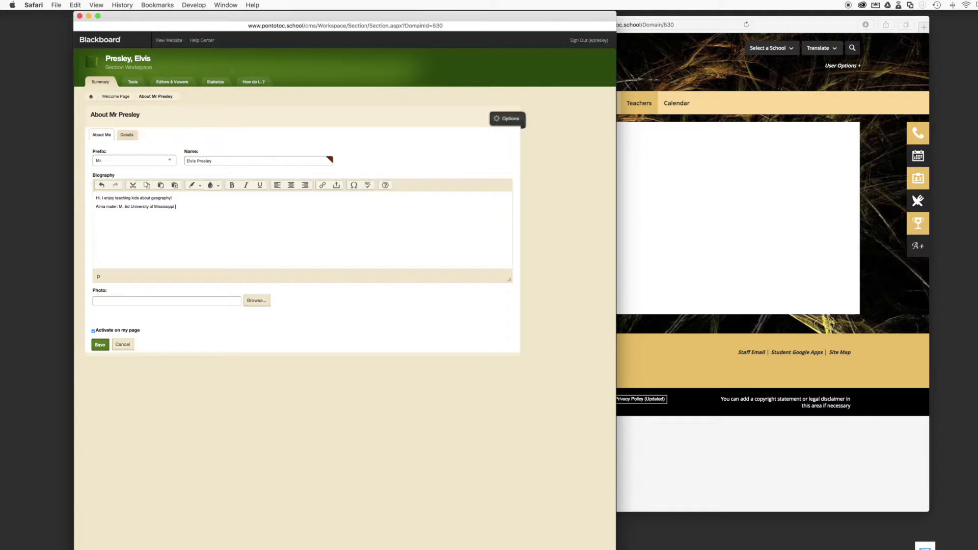
type("999")
left_click(138, 302)
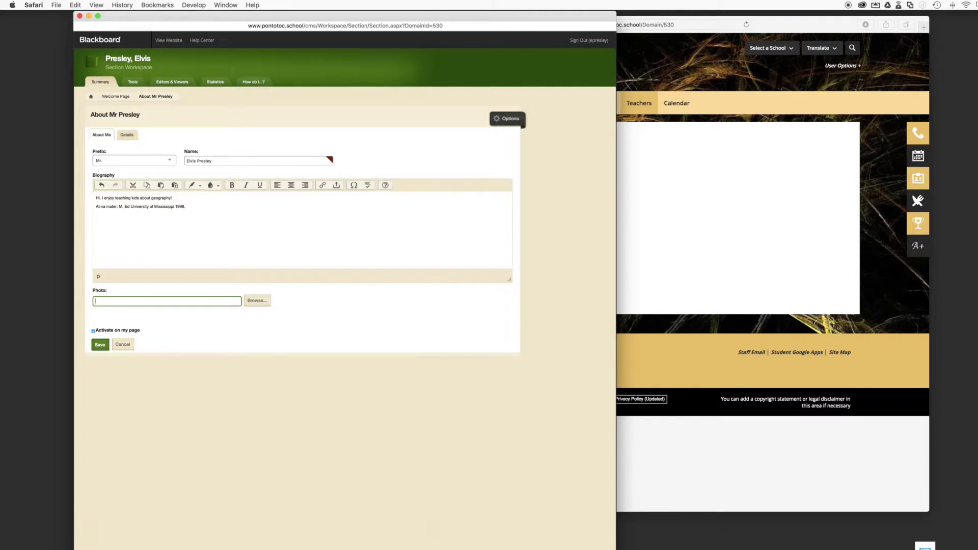
Bring Safari forward and start a web search for the teacher's name in a new tab
left_click(724, 303)
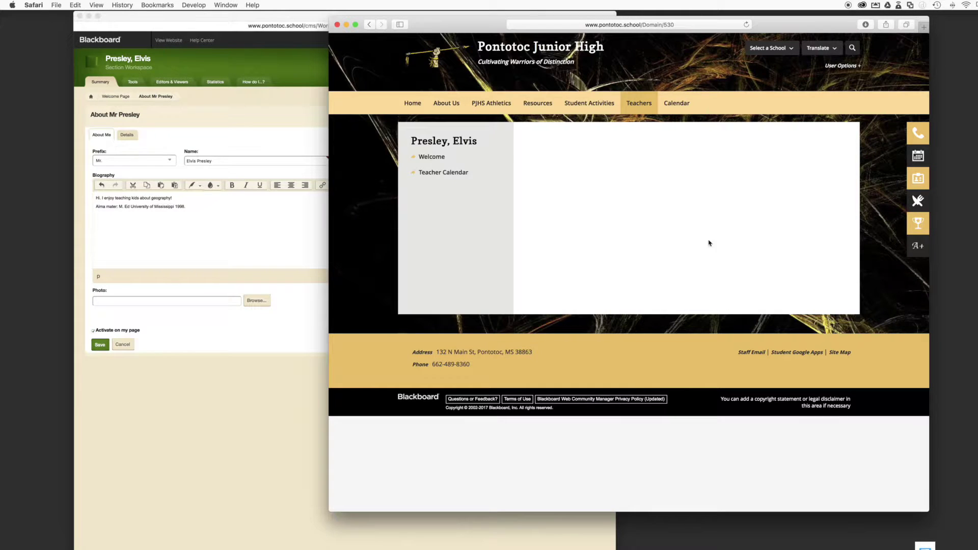
key("super+space")
type("j")
key("BackSpace")
type("\\")
key("BackSpace")
type("presley")
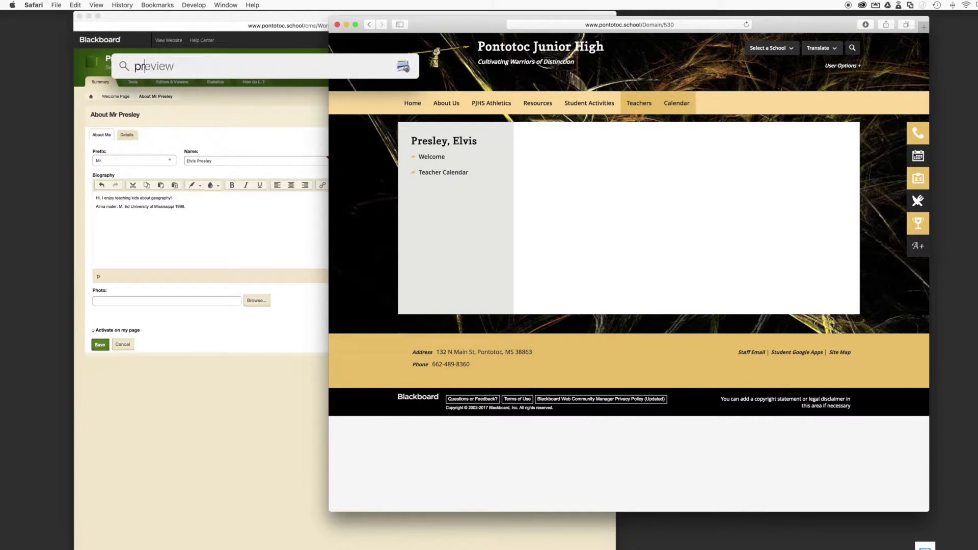
key("Down")
key("Down")
key("Down")
key("Down")
key("Down")
key("Down")
key("Down")
key("Escape")
key("XF86MonBrightnessDown")
key("Escape")
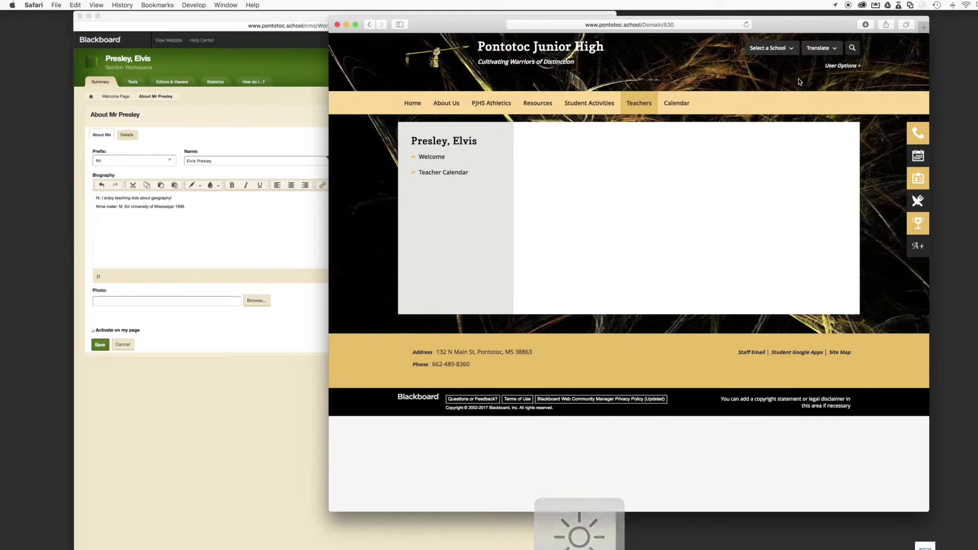
key("super+t")
type("el")
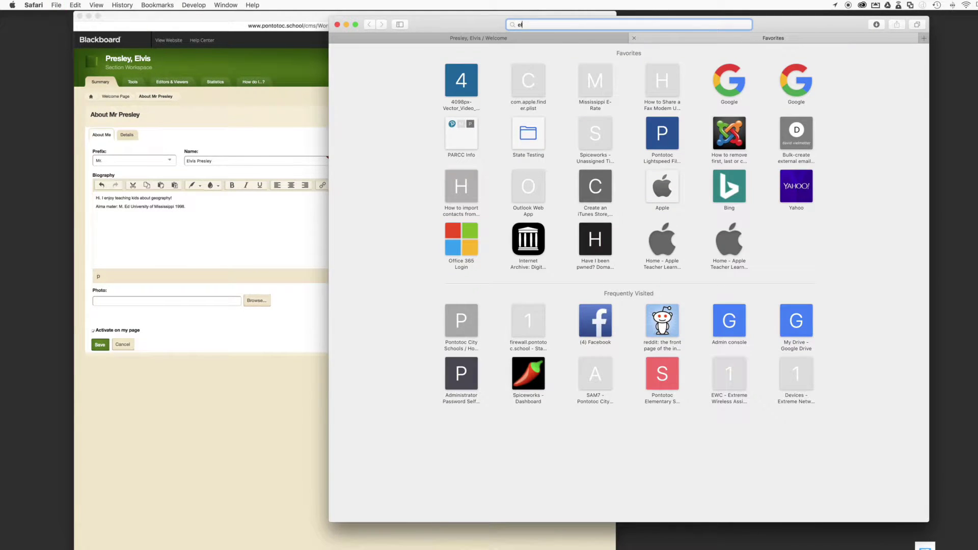
type("vis presley")
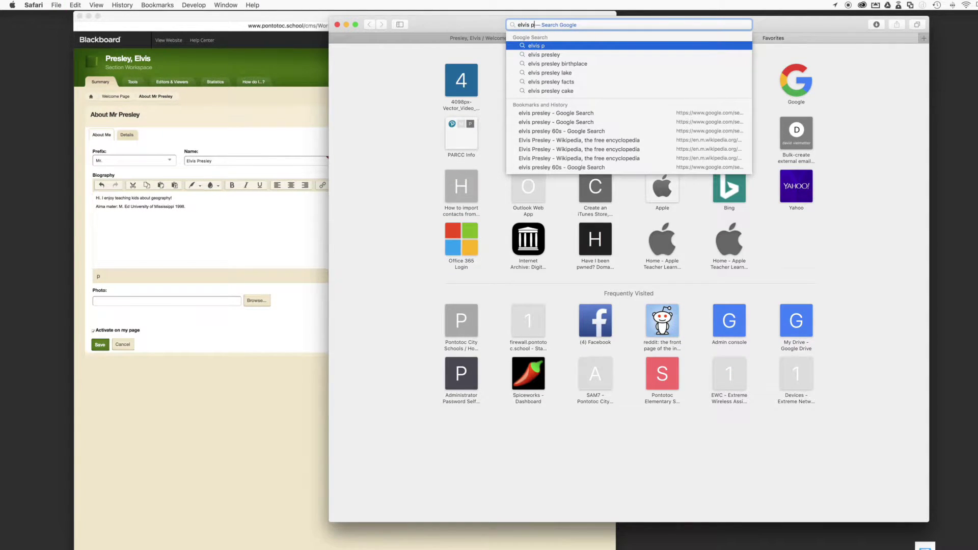
Search Google Images for the teacher and open a portrait photo full-size
key("Return")
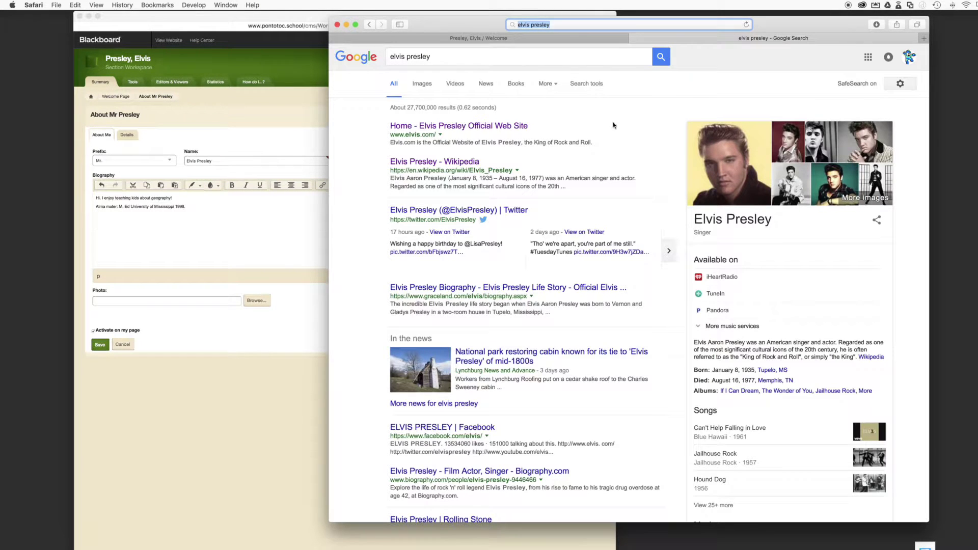
left_click(422, 84)
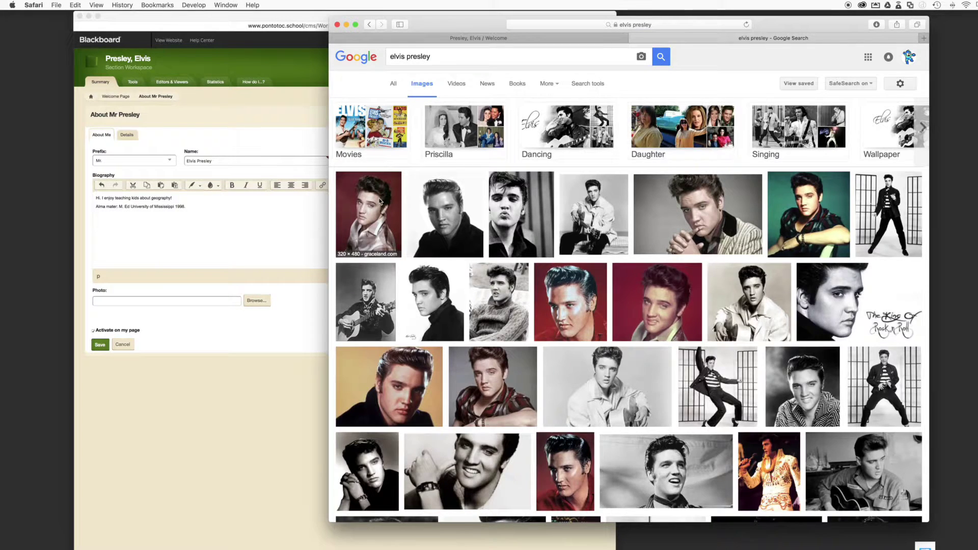
left_click(380, 201)
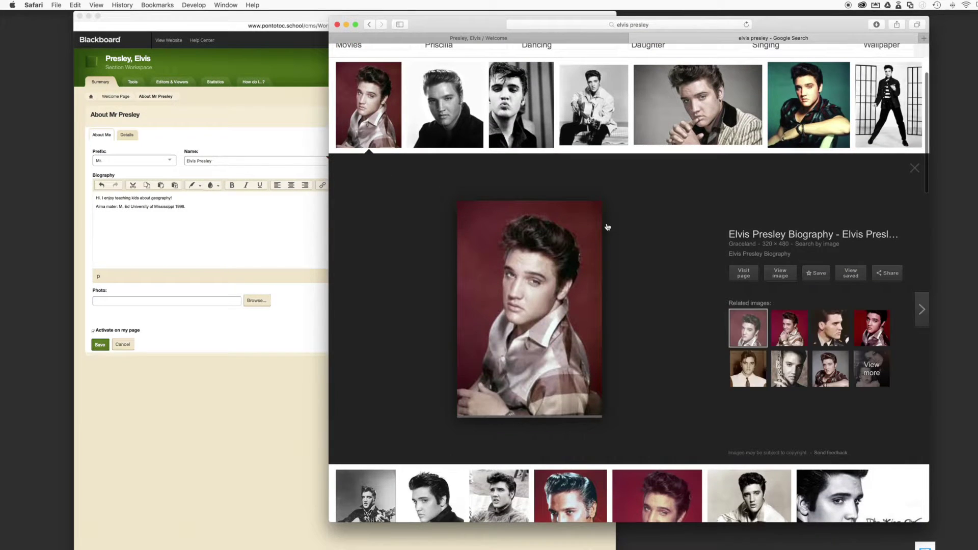
left_click(782, 275)
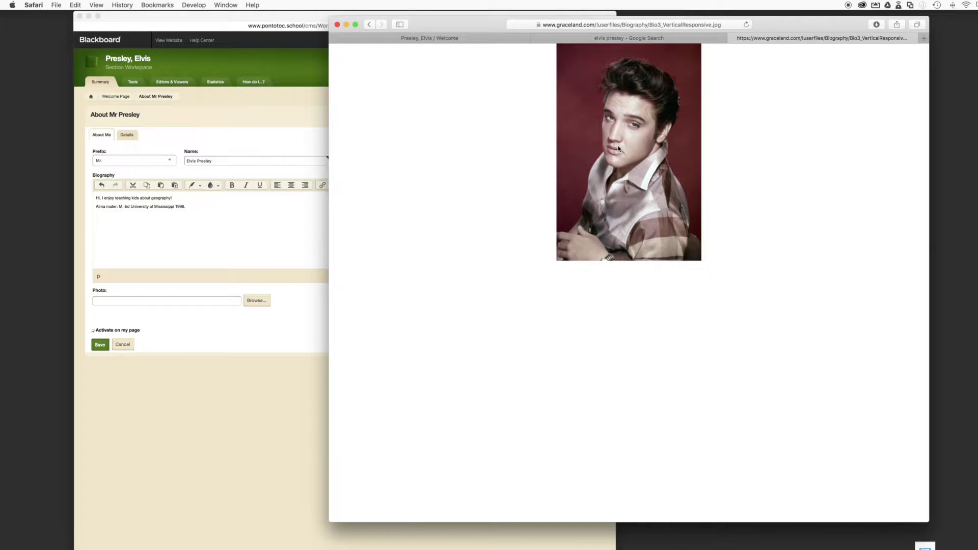
Save the photo to the Desktop as epresley.jpg and close both search tabs
right_click(619, 148)
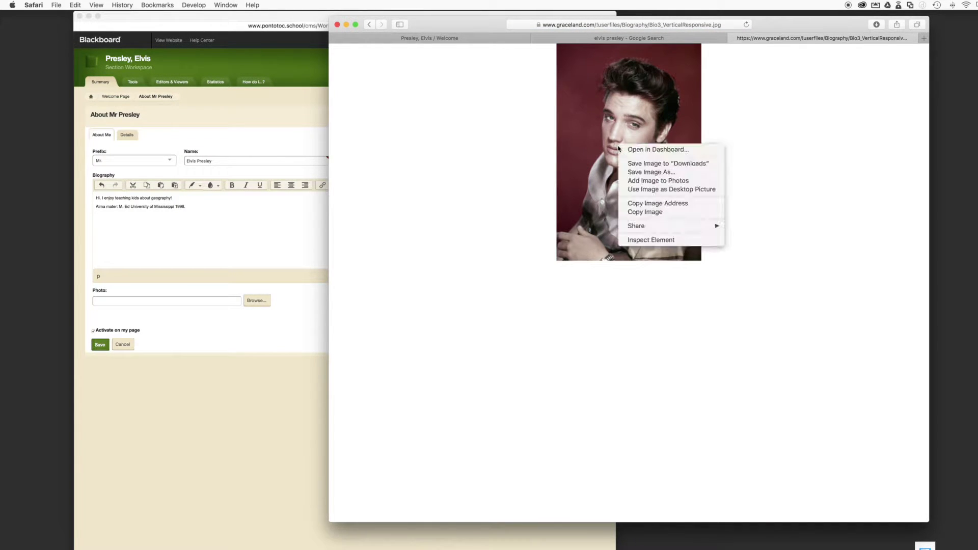
left_click(640, 172)
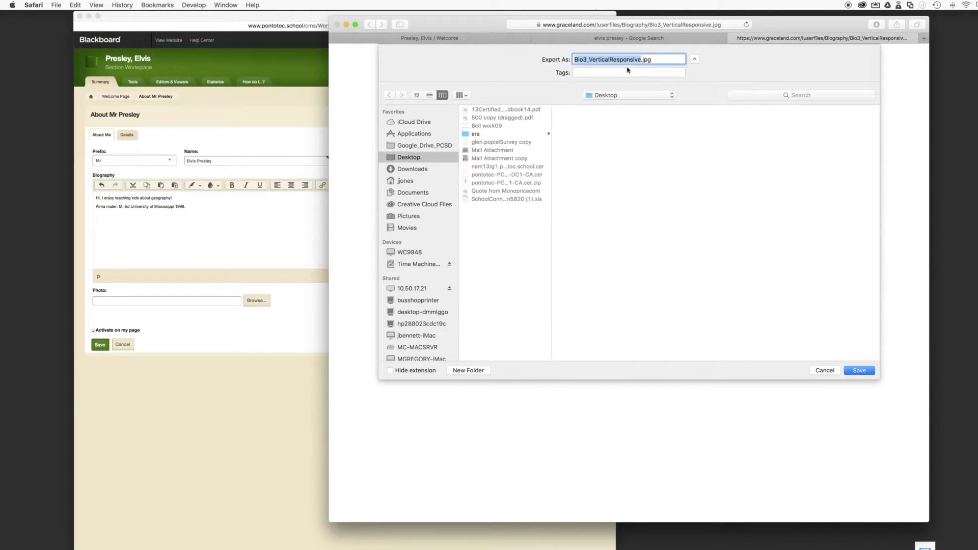
type("epresley")
left_click(859, 371)
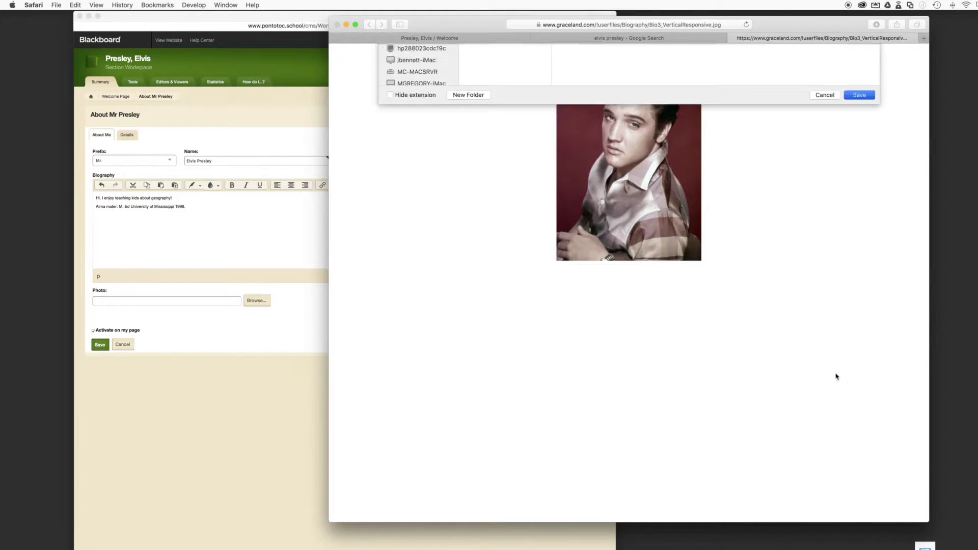
left_click(733, 39)
left_click(633, 38)
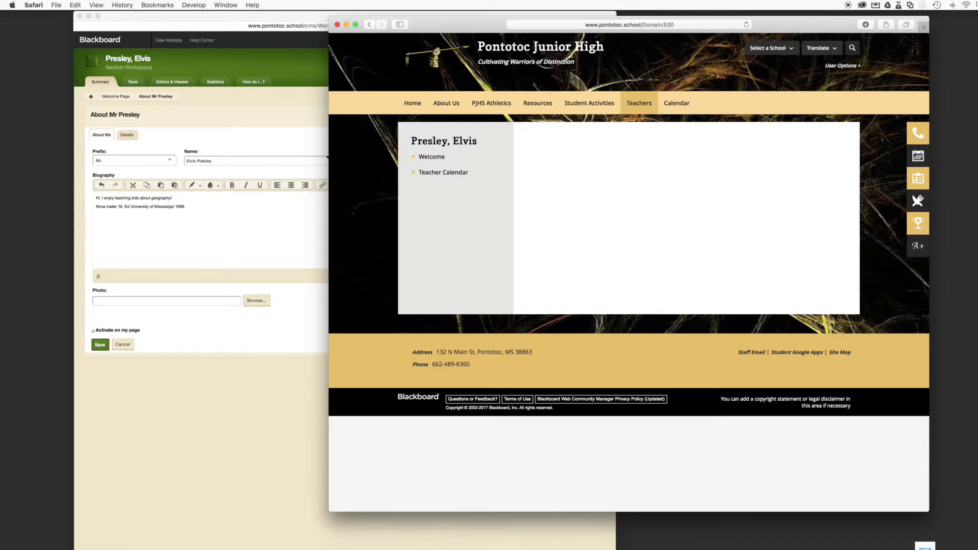
Back in the About Me editor, look through the Insert Image upload, uploaded and library options
left_click(161, 395)
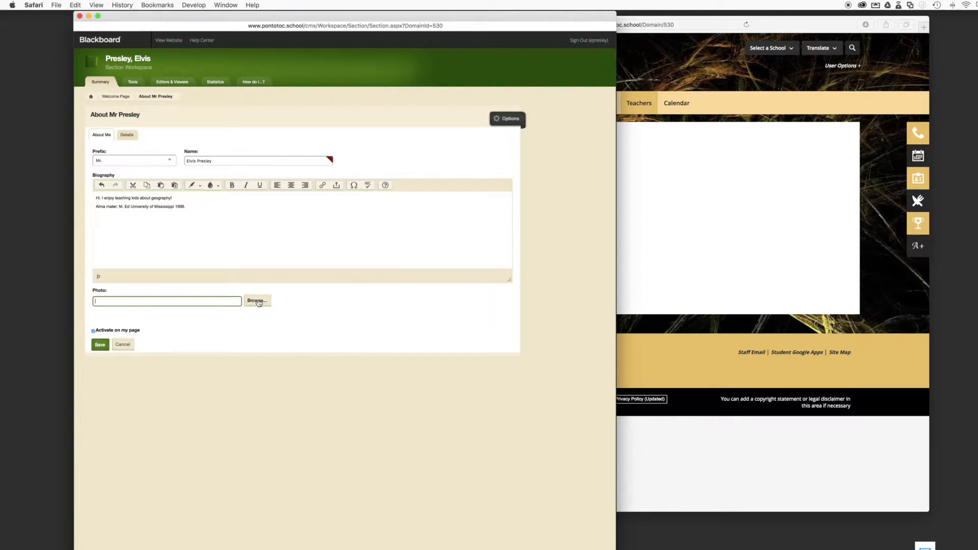
left_click(257, 301)
left_click(377, 106)
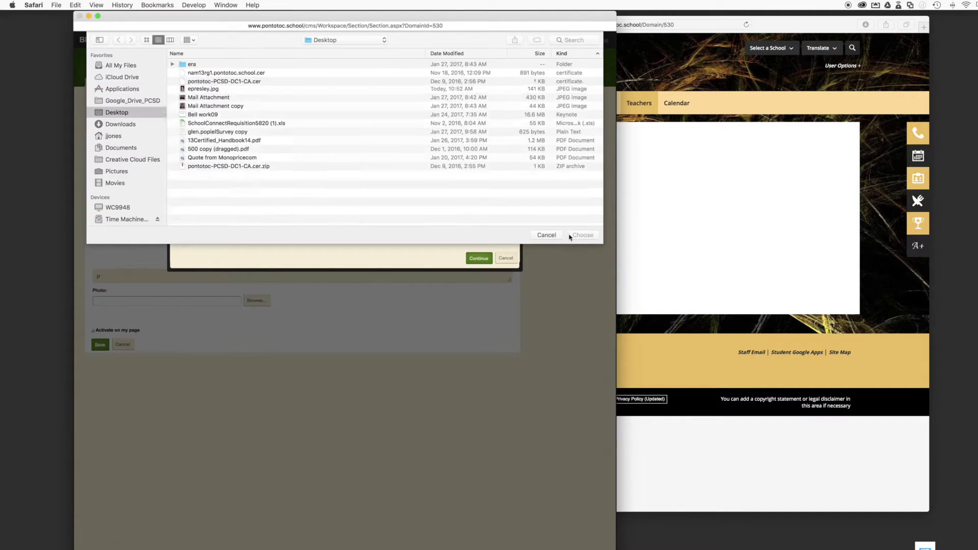
key("Escape")
left_click(505, 259)
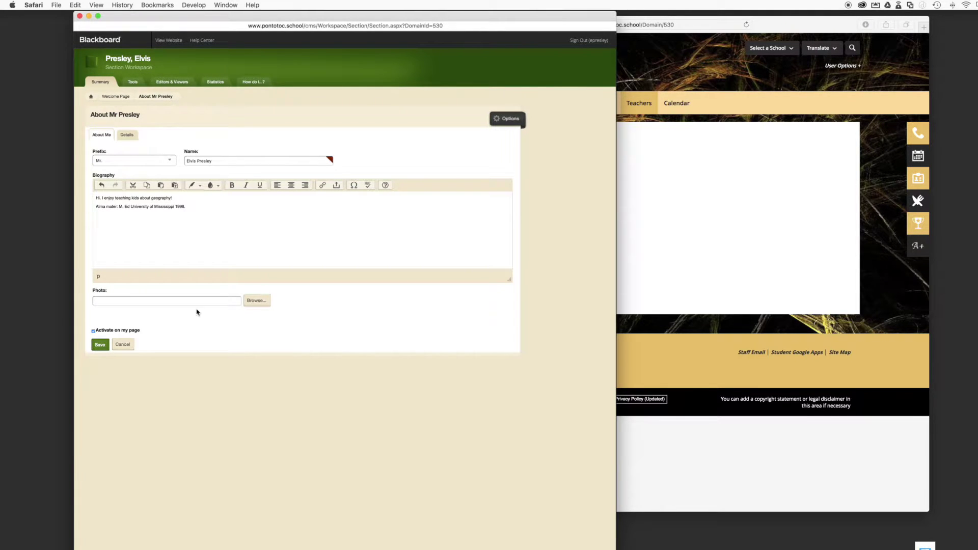
left_click(253, 306)
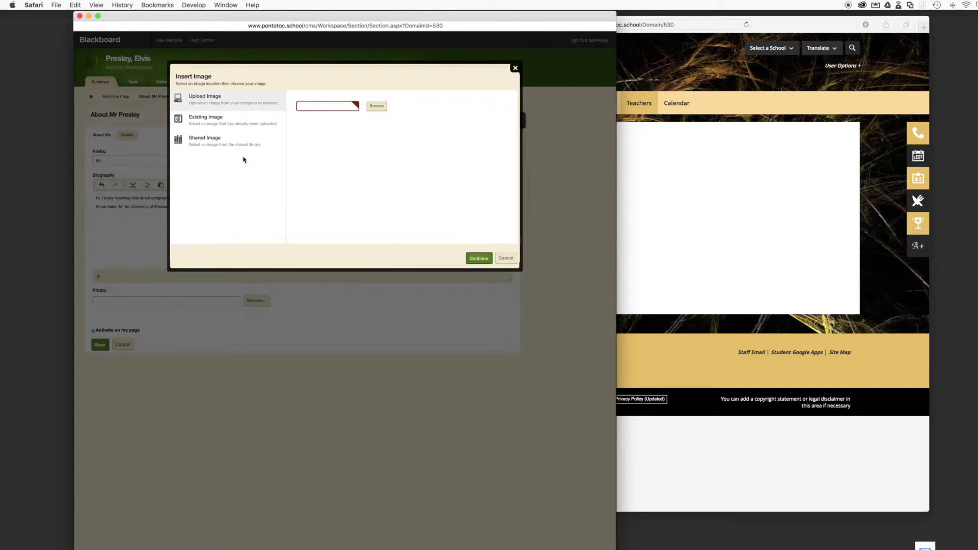
left_click(212, 119)
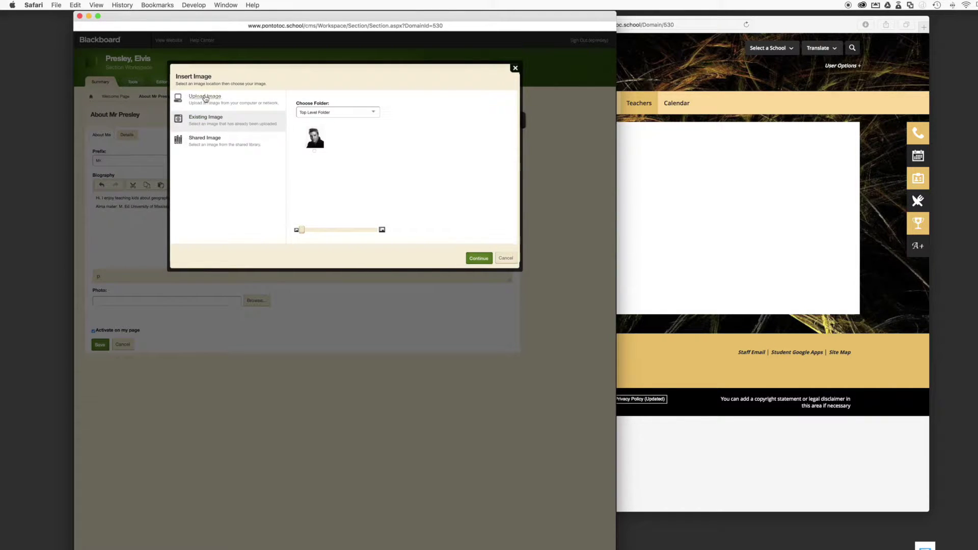
left_click(205, 96)
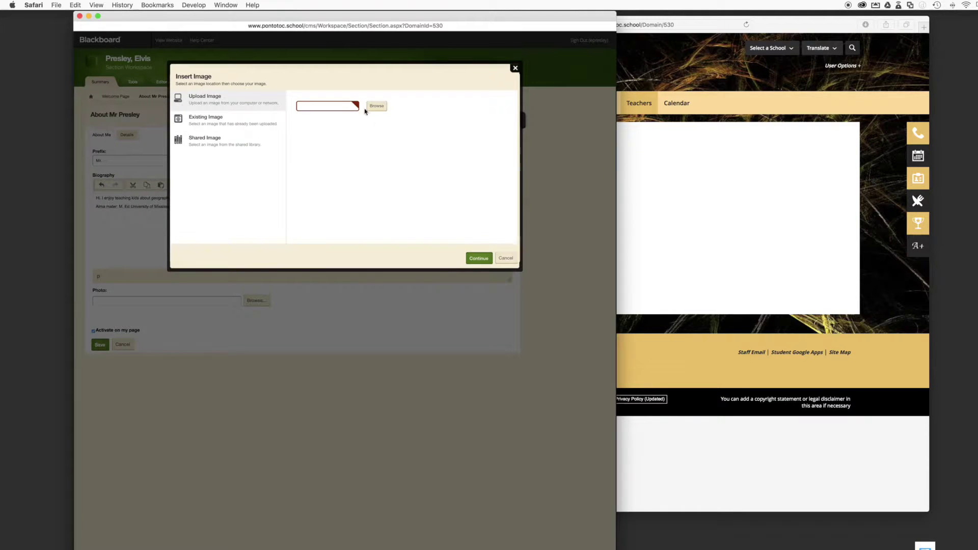
left_click(212, 142)
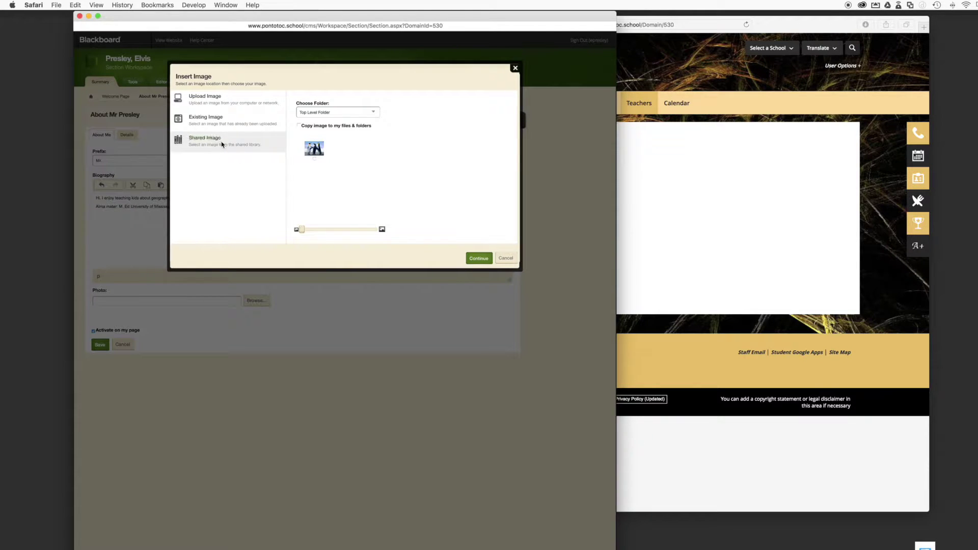
left_click(205, 103)
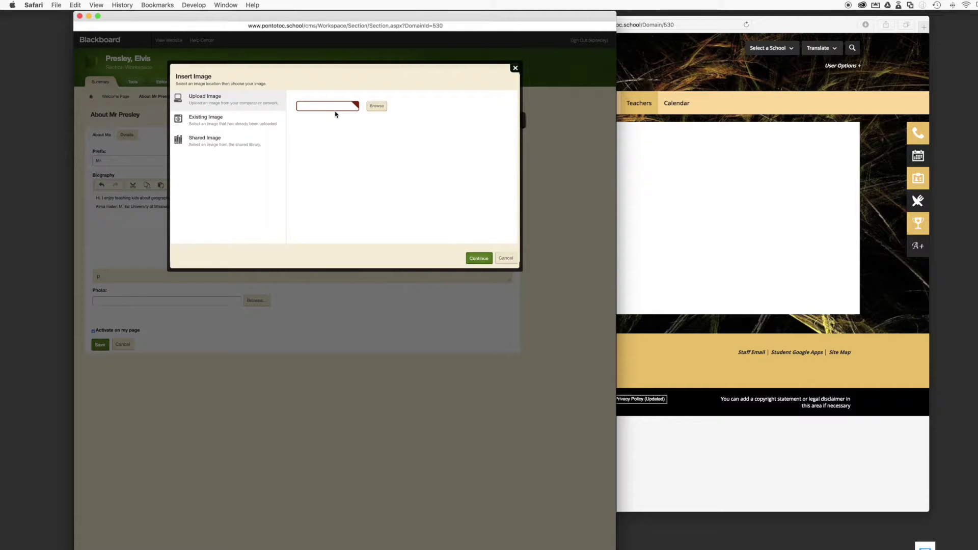
Upload epresley.jpg from the Desktop and continue to its size settings
left_click(377, 106)
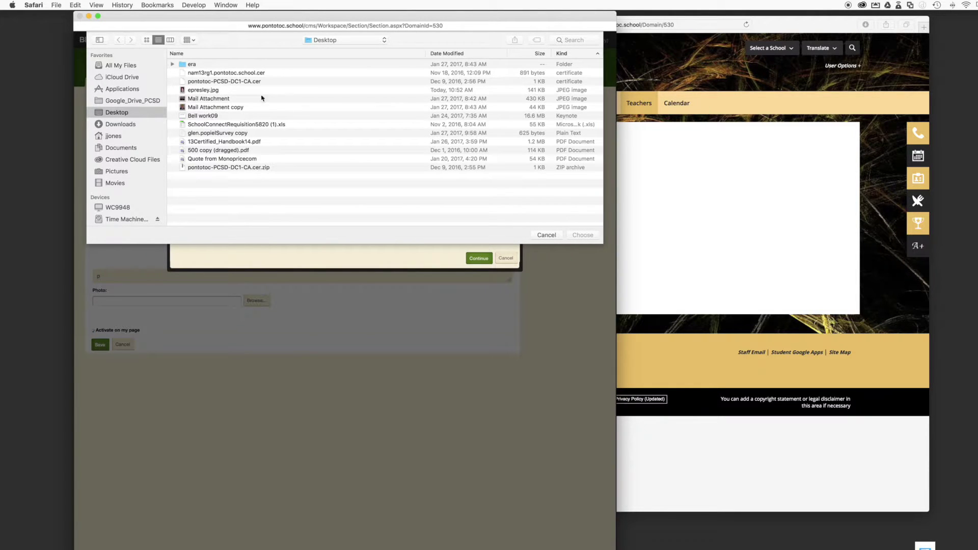
left_click(226, 91)
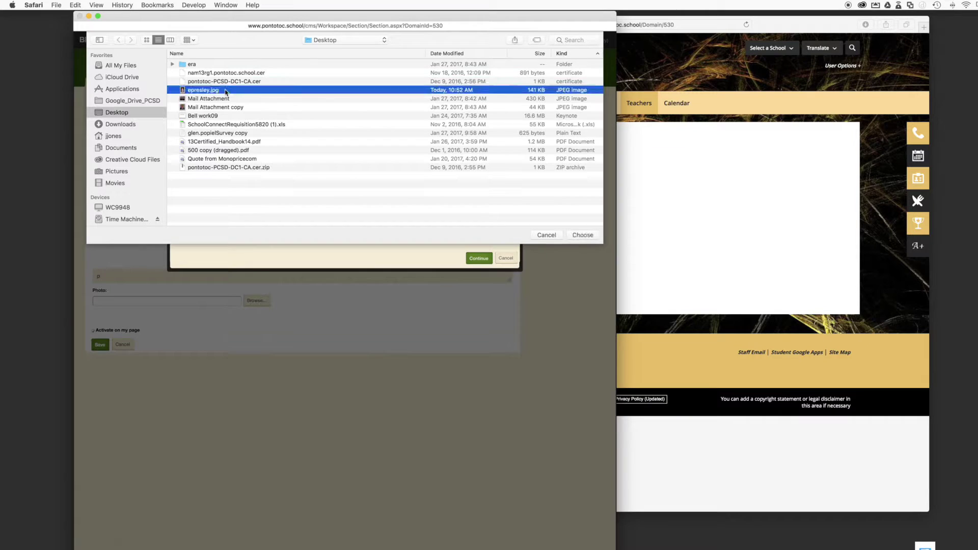
left_click(583, 235)
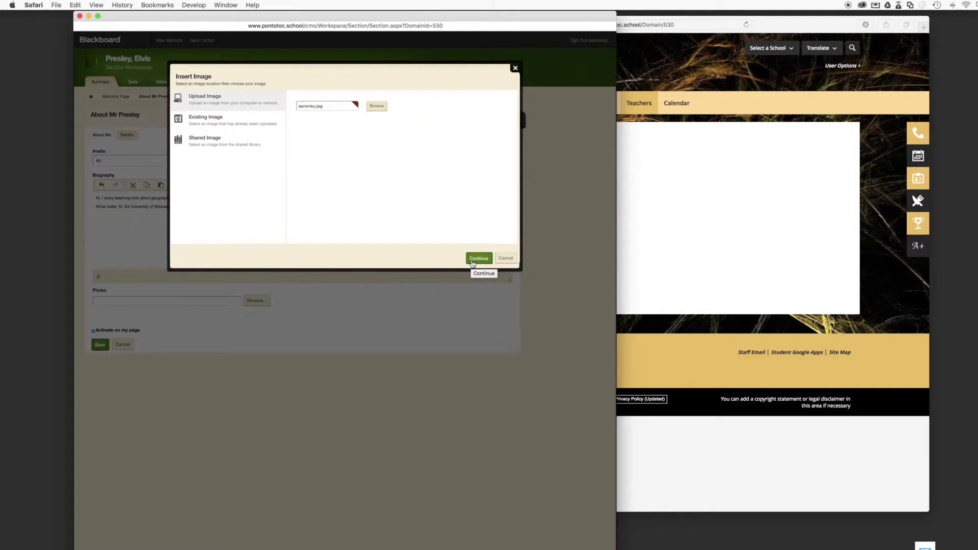
left_click(472, 263)
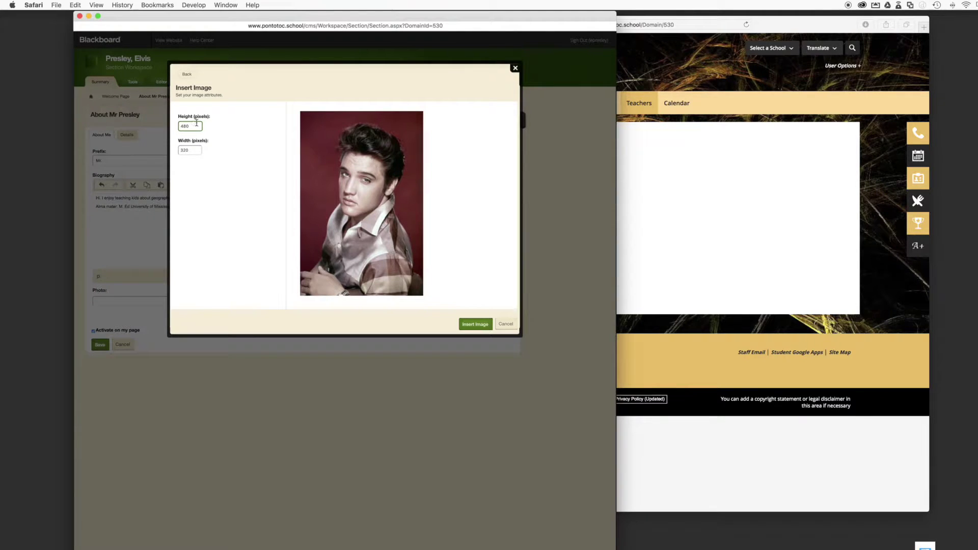
Insert the photo at 350 × 233 pixels, save the About Me profile, and switch to the live site
double_click(192, 125)
type("350")
key("Tab")
left_click(475, 325)
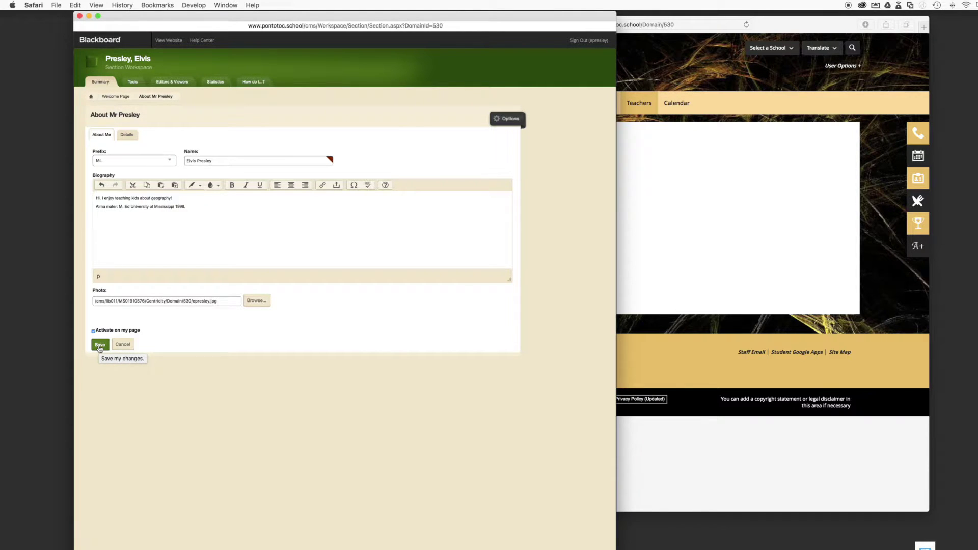
left_click(99, 349)
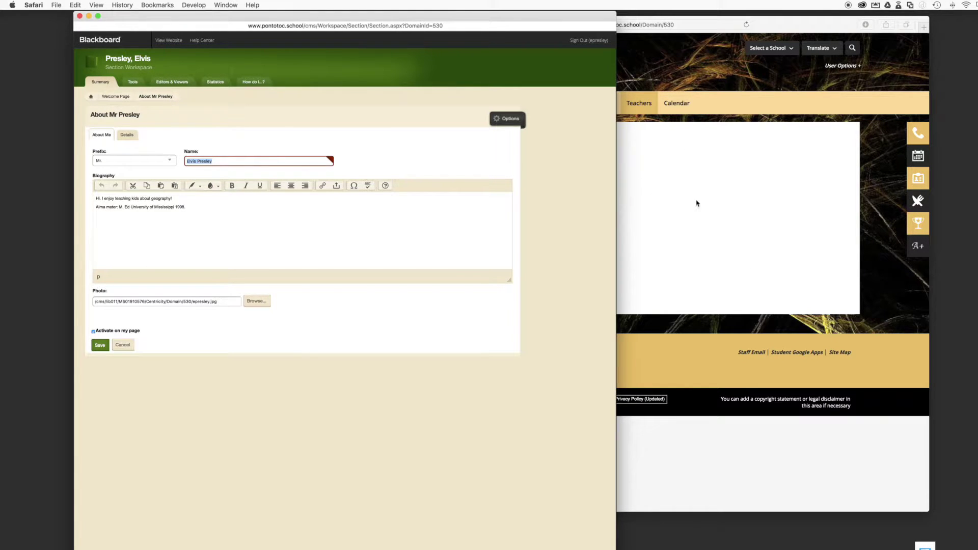
left_click(656, 210)
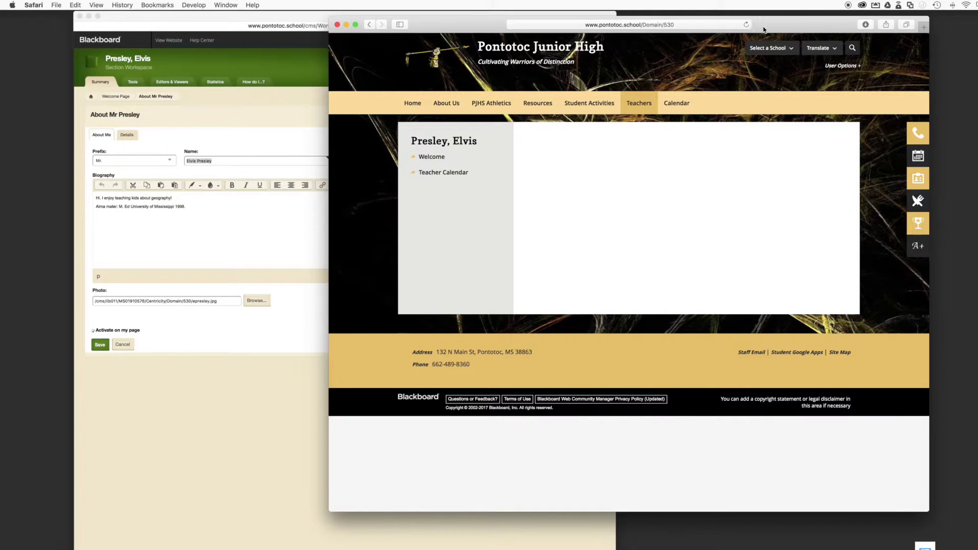
Reload the teacher's live page to show the portrait and biography, then return to Blackboard
left_click(747, 25)
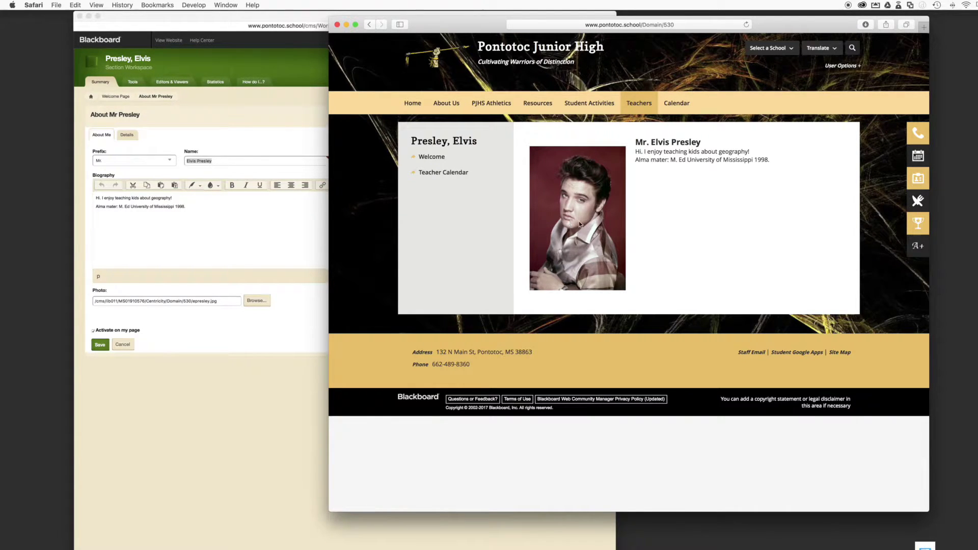
left_click(223, 388)
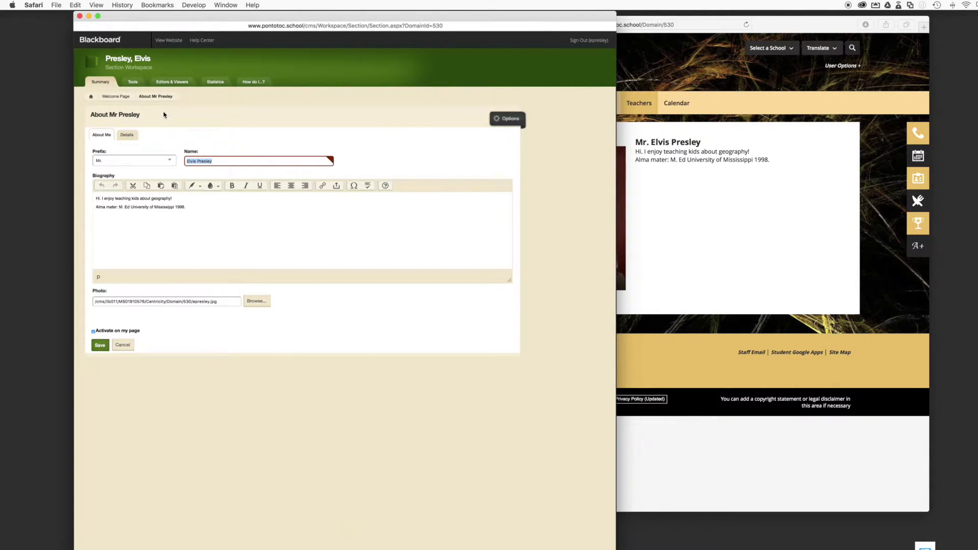
On the profile Details tab, enter the teacher's e-mail address and phone number
left_click(128, 136)
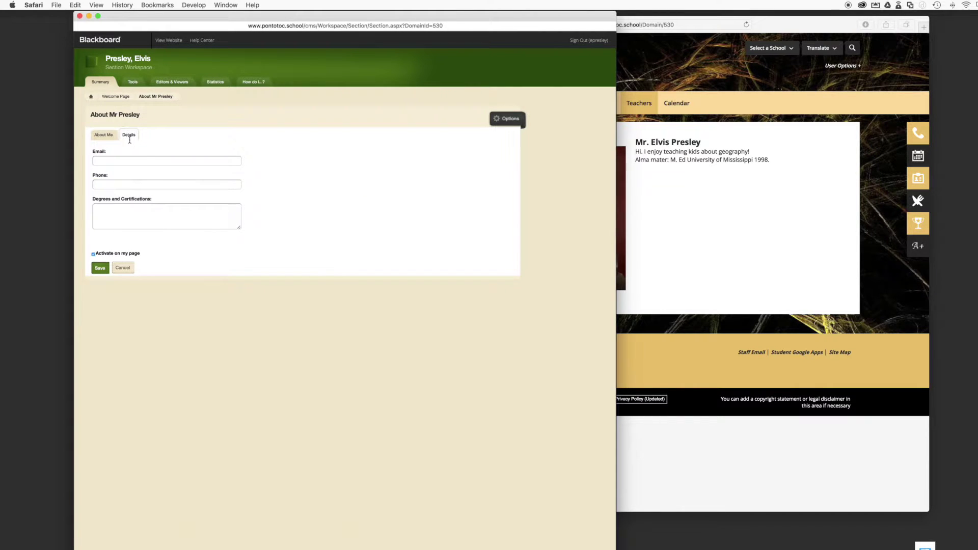
left_click(136, 163)
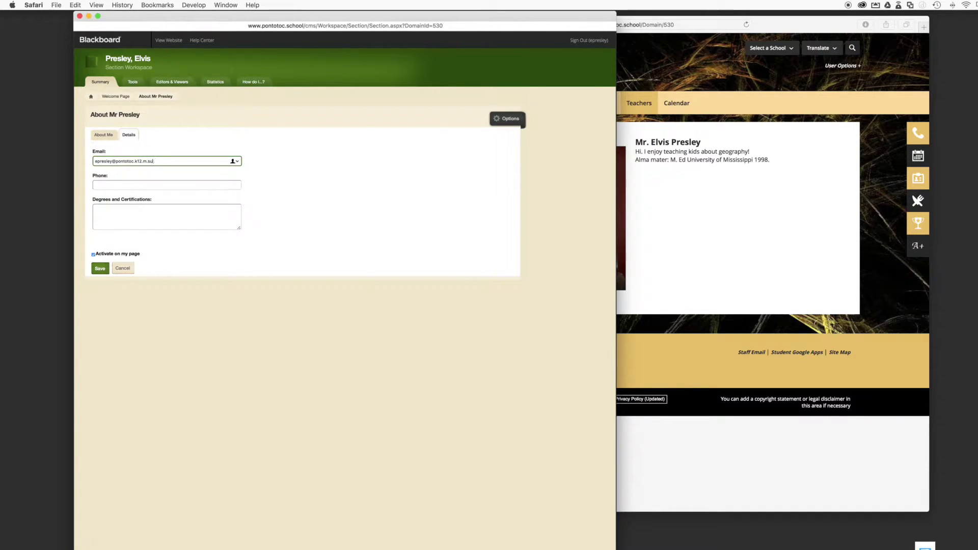
key("Tab")
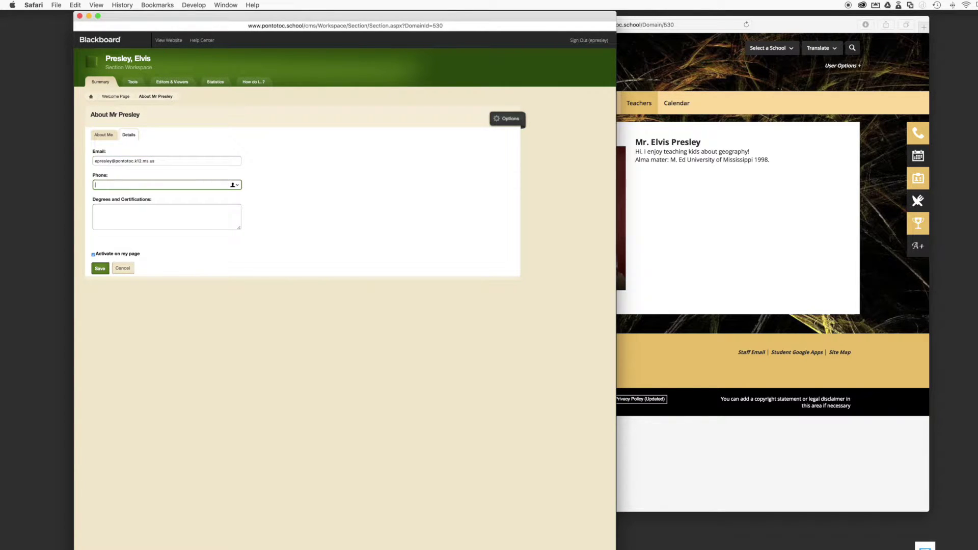
left_click(147, 215)
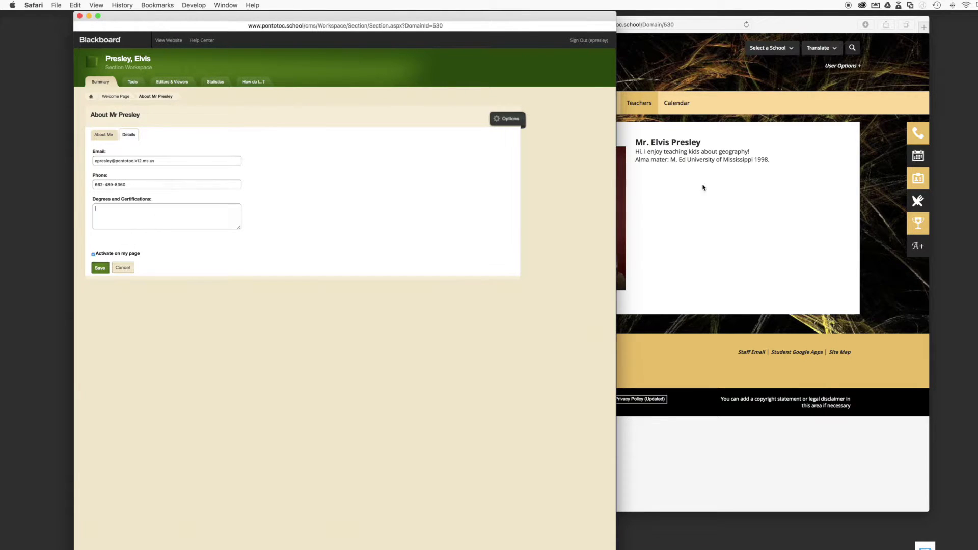
Copy 'M. Ed University of Mississippi 1998' from the live page into Degrees and Certifications, then save
left_click(682, 186)
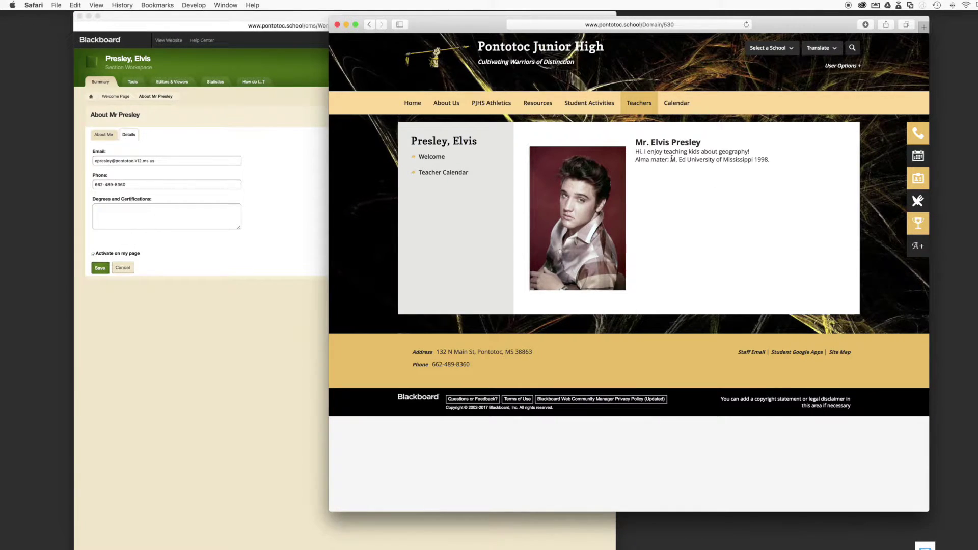
left_click_drag(671, 159, 773, 163)
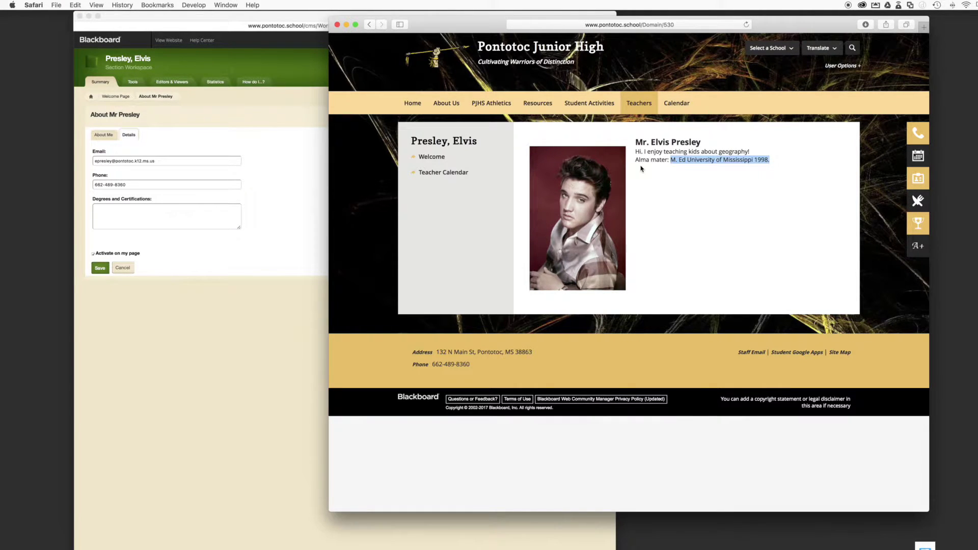
right_click(684, 160)
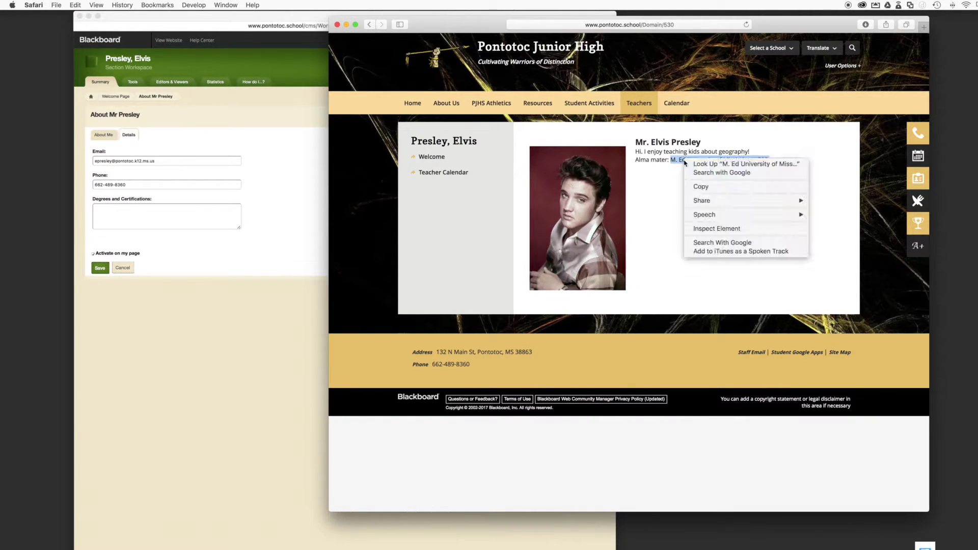
left_click(699, 188)
left_click(156, 224)
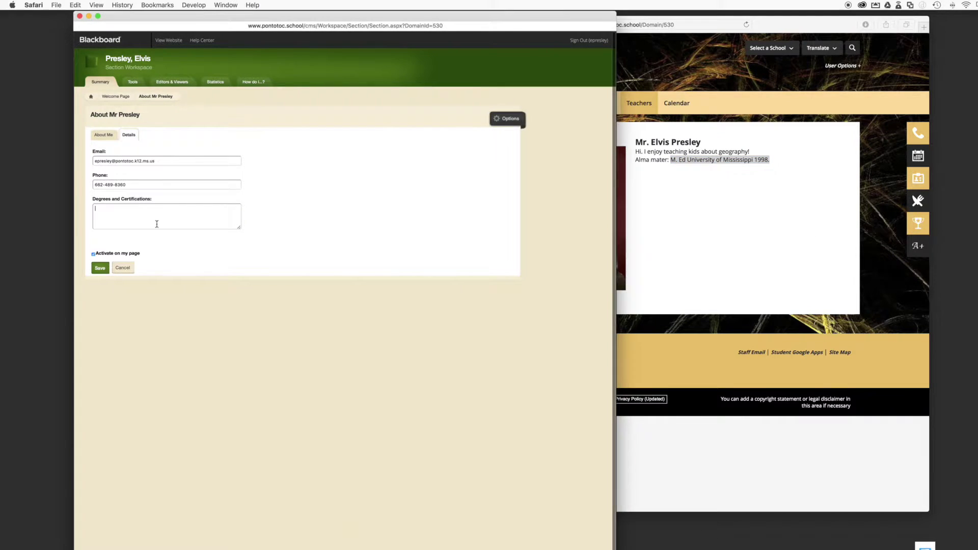
right_click(155, 222)
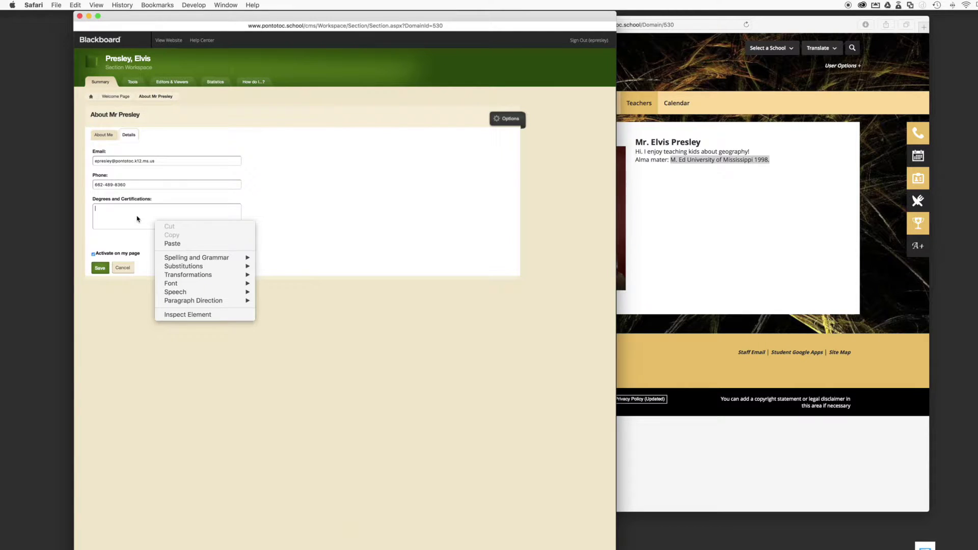
left_click(176, 245)
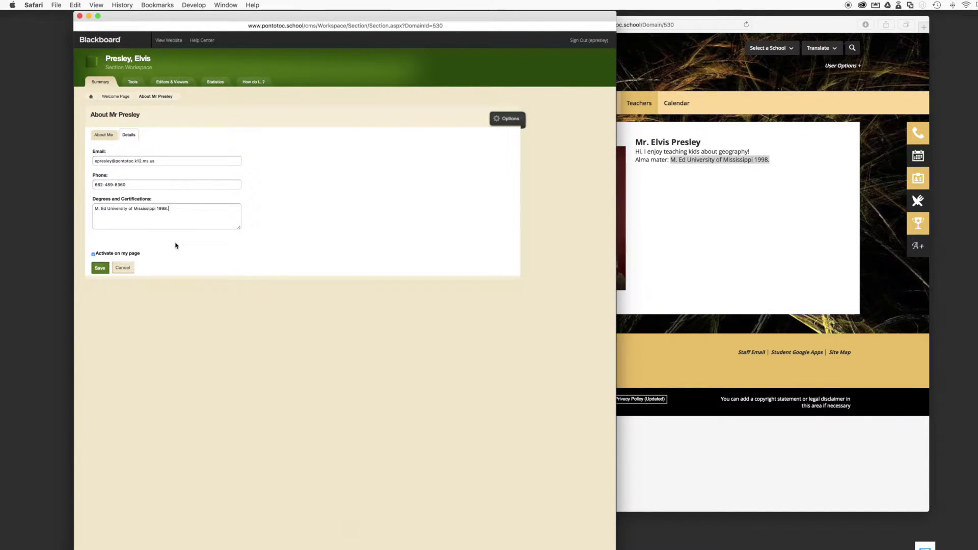
left_click(100, 269)
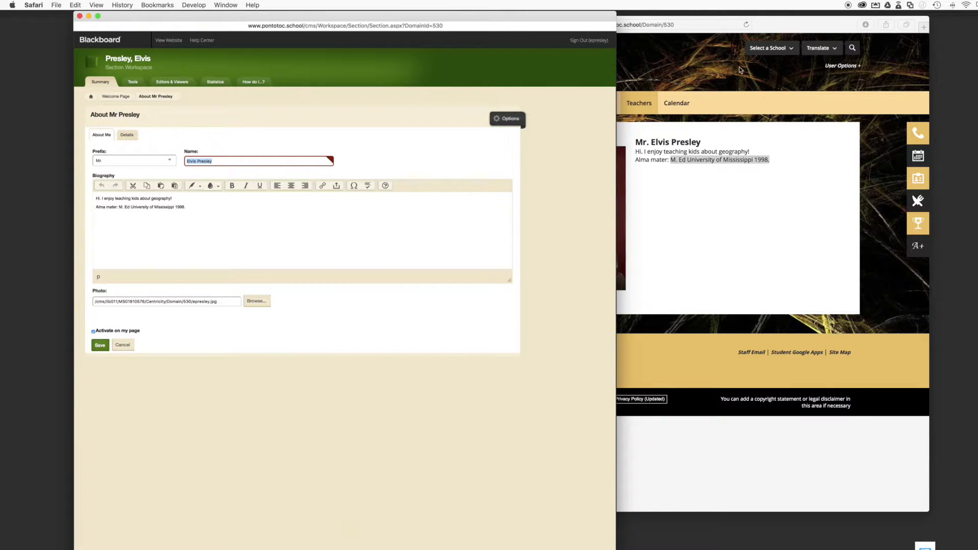
Reload the live teacher page to confirm the new phone, e-mail and degree appear
left_click(747, 25)
left_click(747, 25)
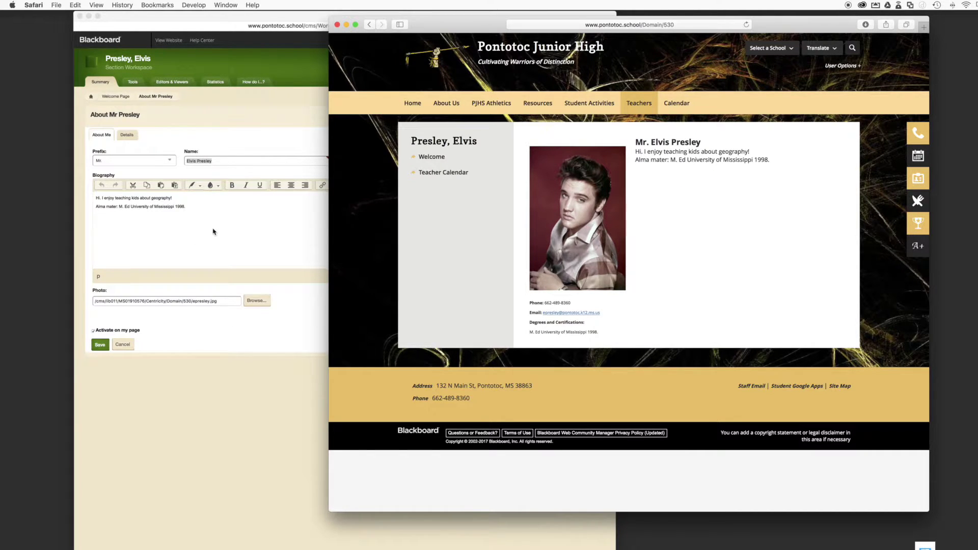
left_click(196, 229)
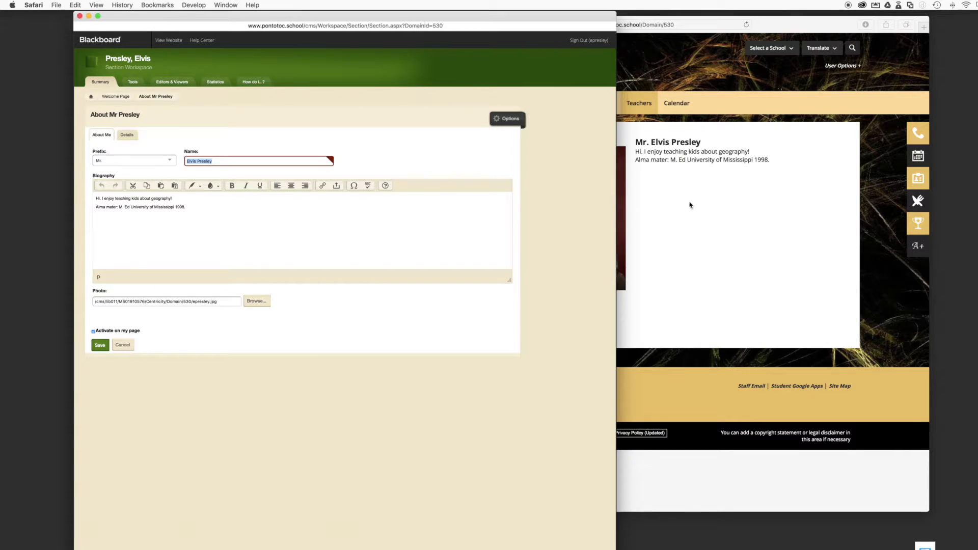
left_click(715, 209)
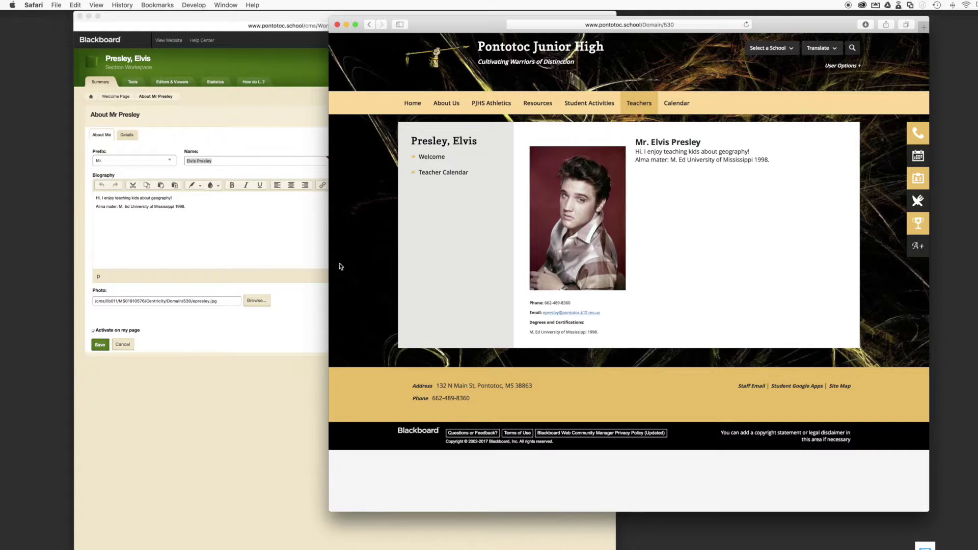
Back in the editor, switch between the Details and About Me tabs, ending on About Me
left_click(313, 234)
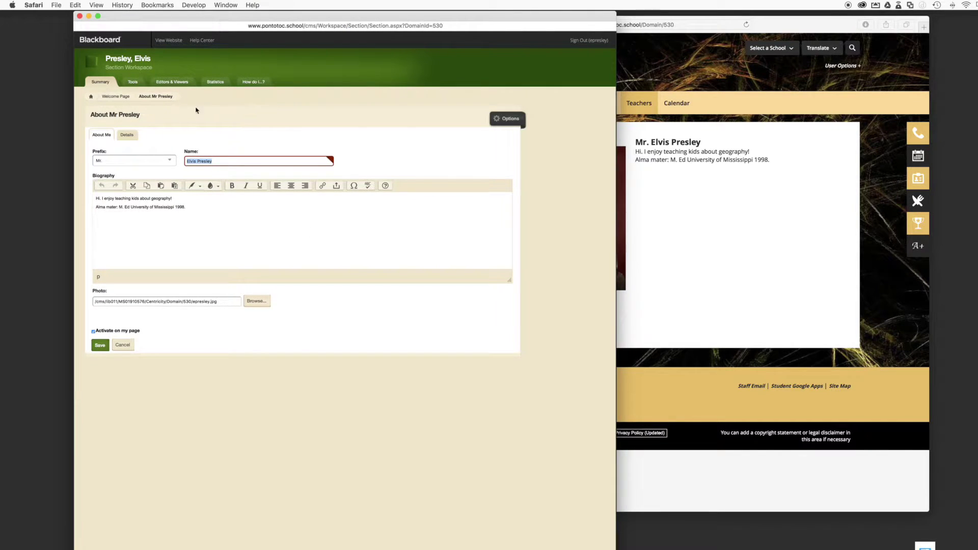
left_click(127, 135)
left_click(107, 137)
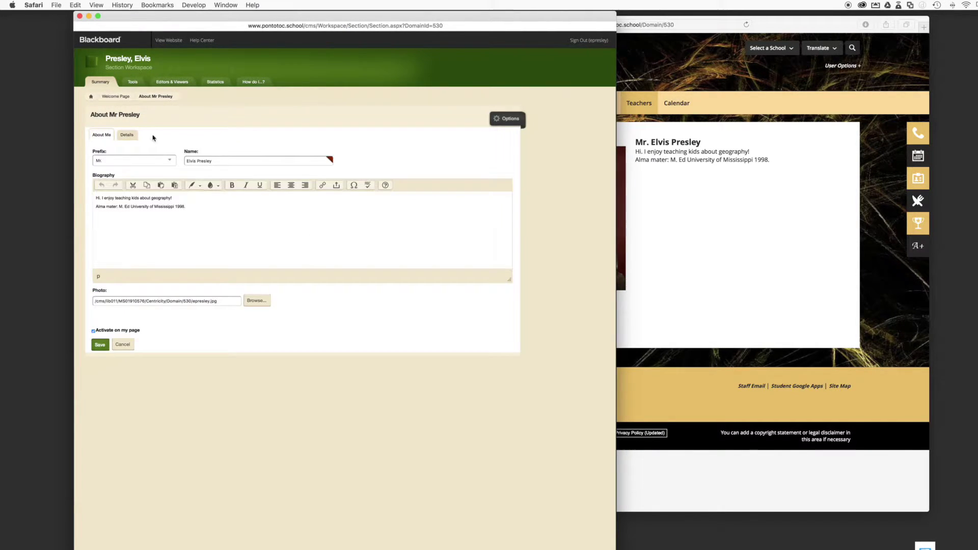
left_click(128, 135)
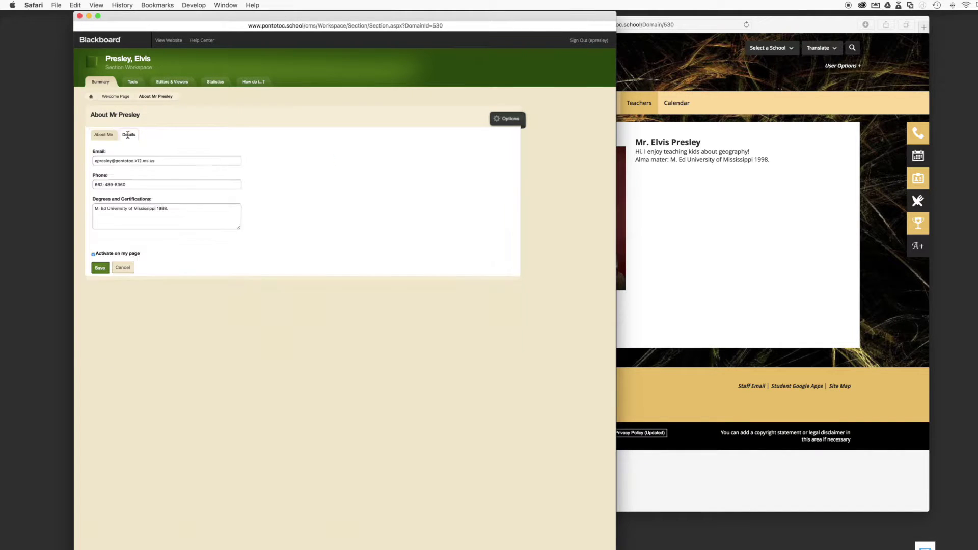
left_click(102, 137)
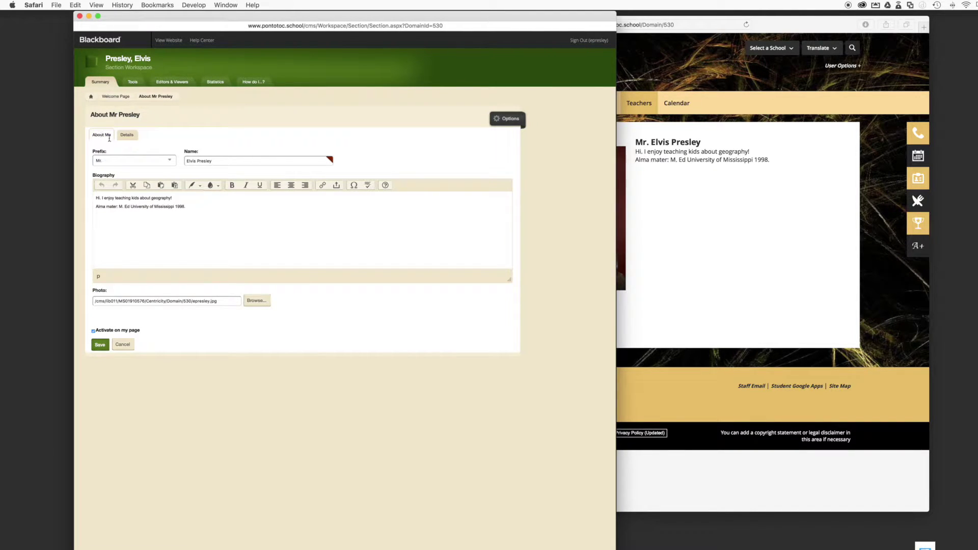
Replace the biography's Alma mater line with 'Pontotoc Warriors are the best.' and save it
left_click(187, 198)
triple_click(191, 205)
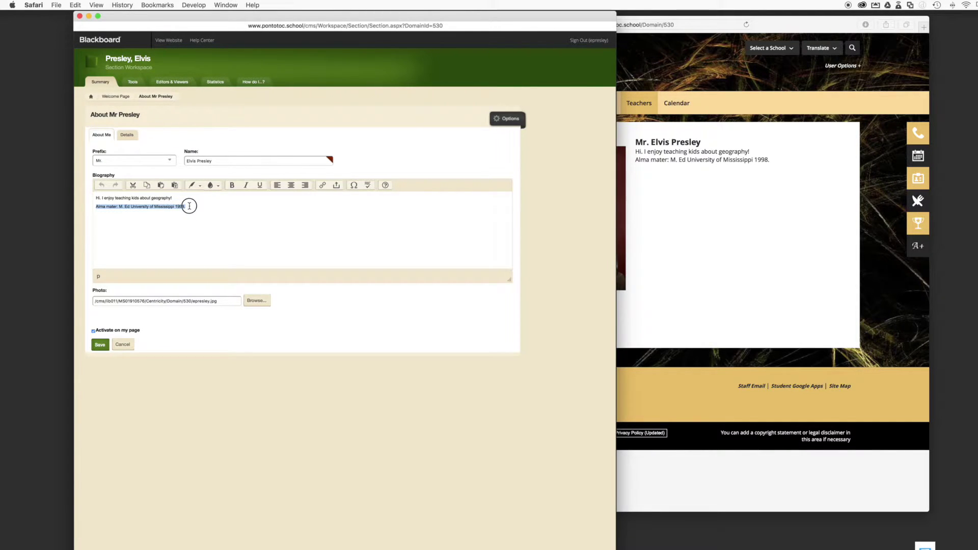
key("BackSpace")
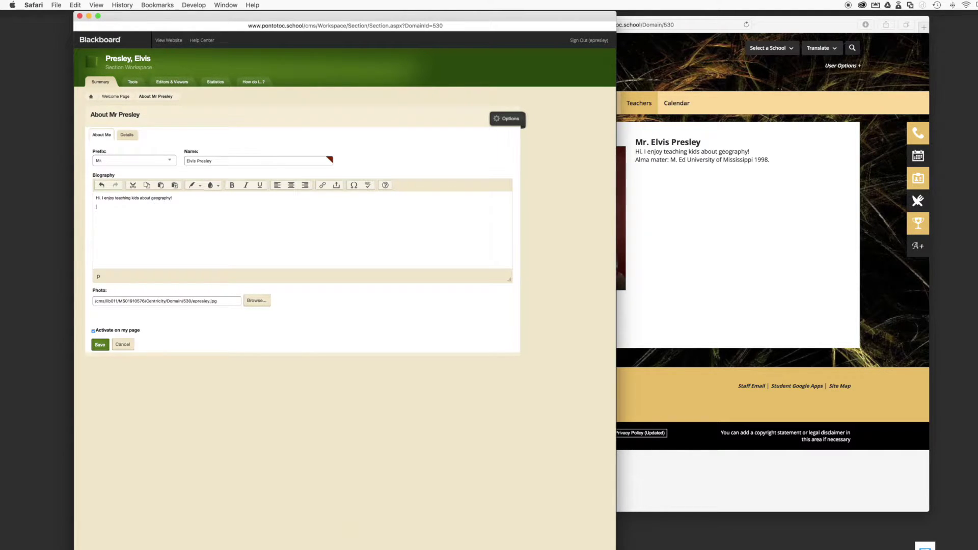
type("Pontotoc Warriors are the best.")
left_click(100, 347)
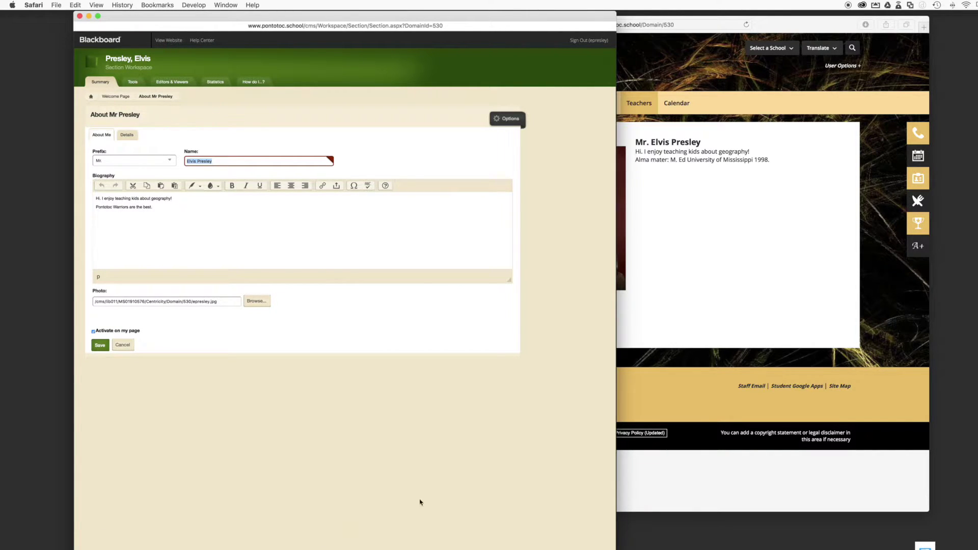
Reload the live teacher page to check the updated biography, then return to the editor
left_click(684, 338)
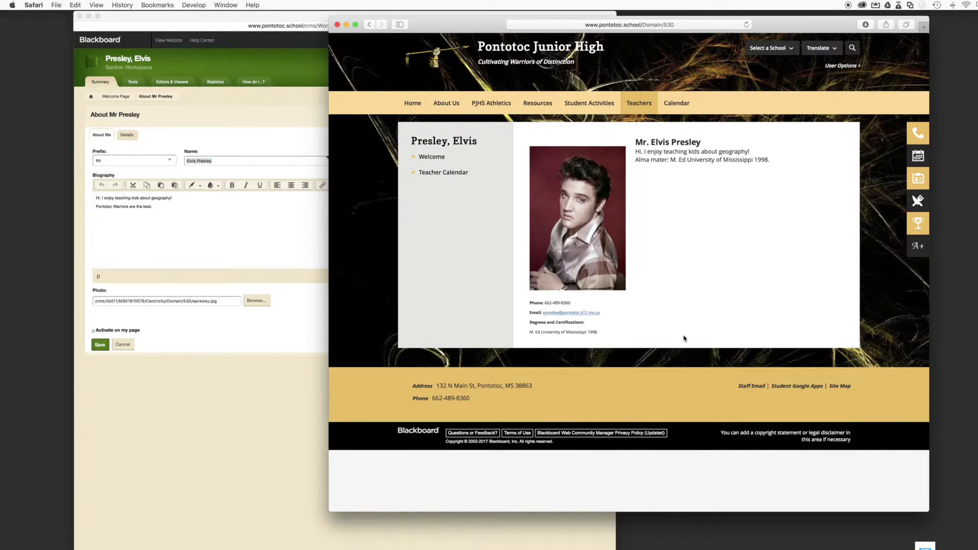
left_click(747, 26)
left_click(249, 361)
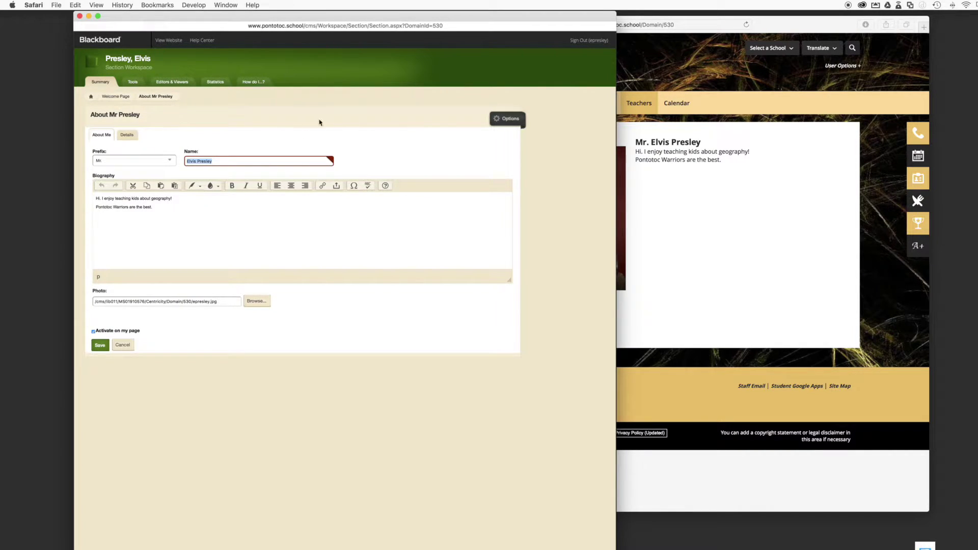
Rename the About Me app to 'All about Mr Presley', show its name on the page, and save
left_click(498, 122)
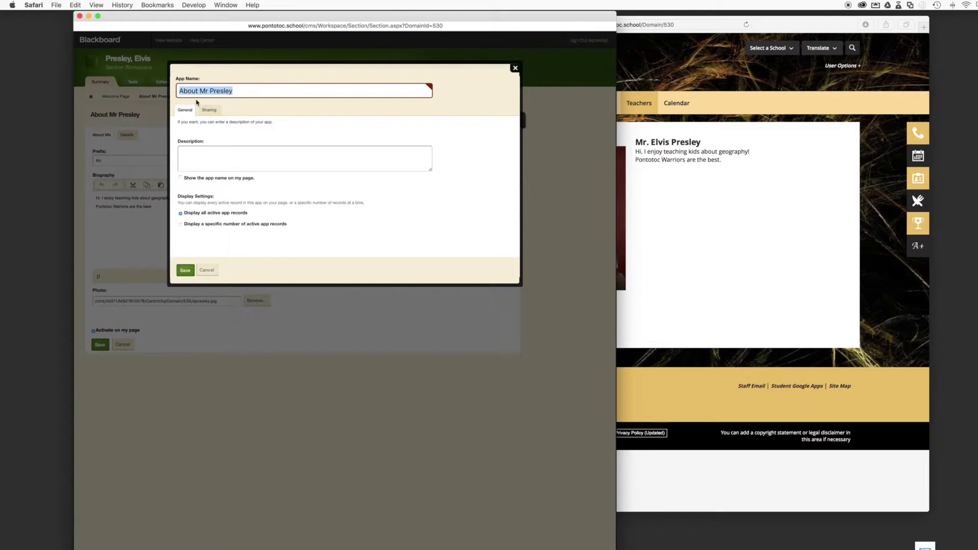
left_click(249, 92)
left_click_drag(242, 91, 171, 92)
type("All about Mr")
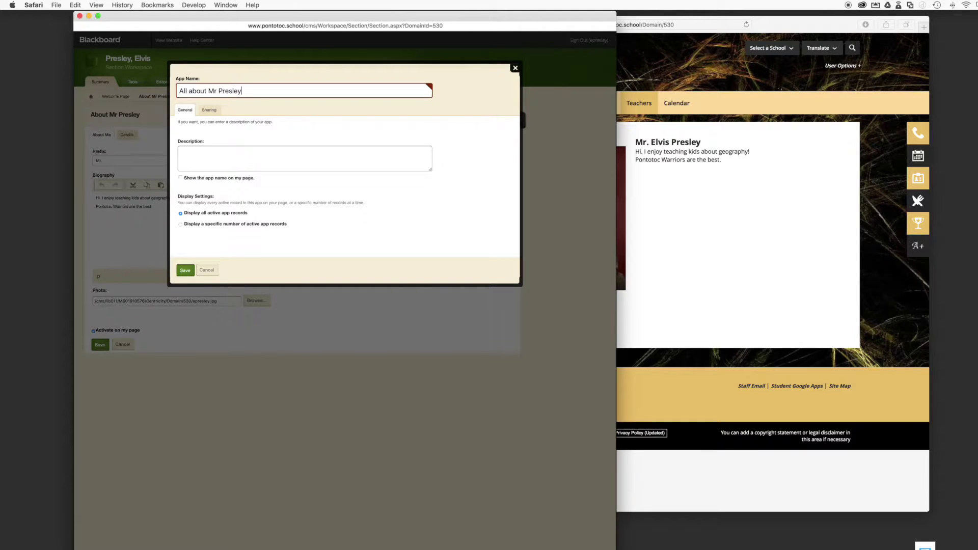
left_click(181, 178)
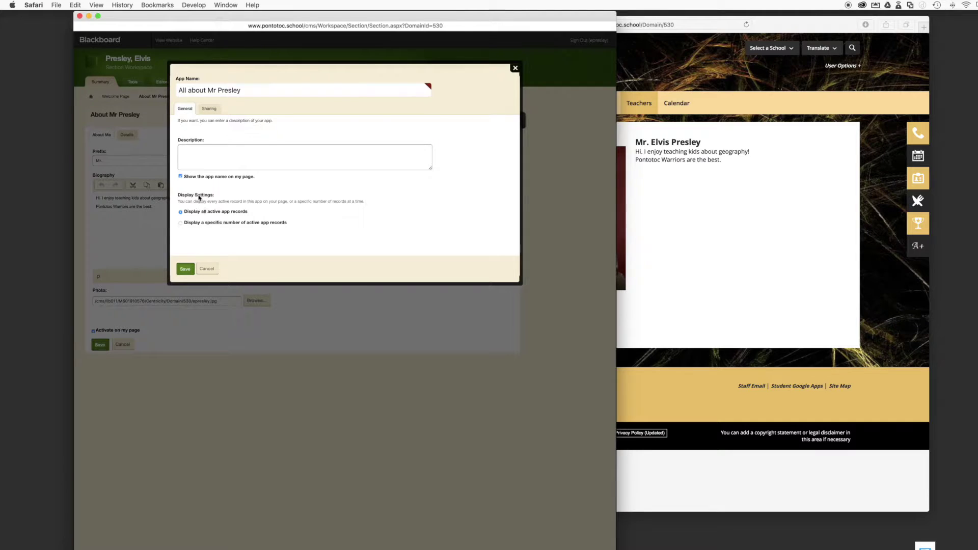
left_click(185, 269)
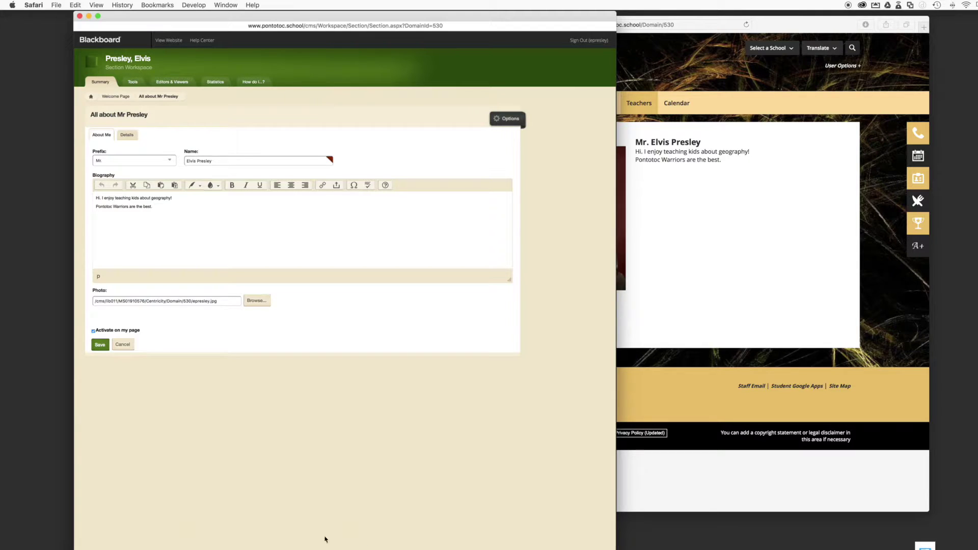
left_click(747, 25)
Reload the live page to see the 'All about Mr Presley' heading, then return the workspace to the page list
left_click(747, 25)
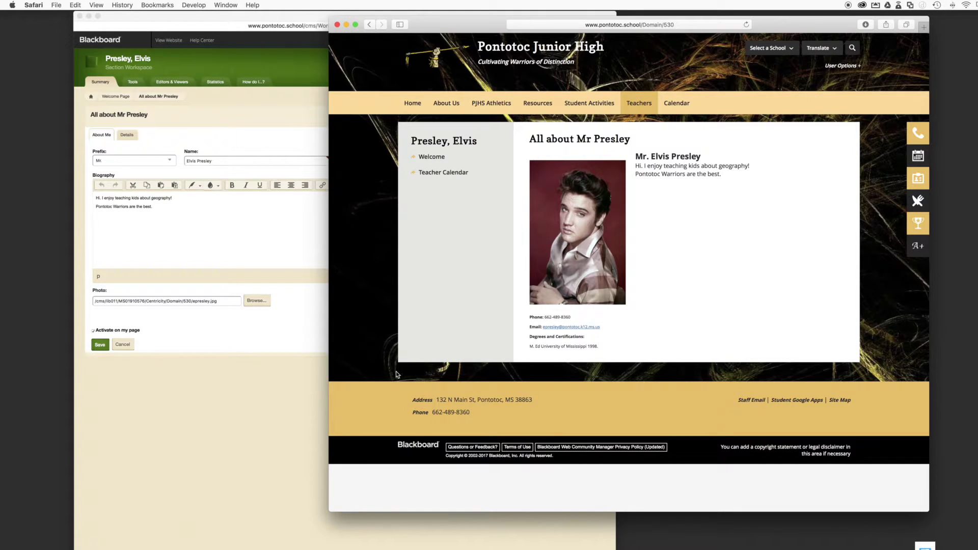
left_click(285, 377)
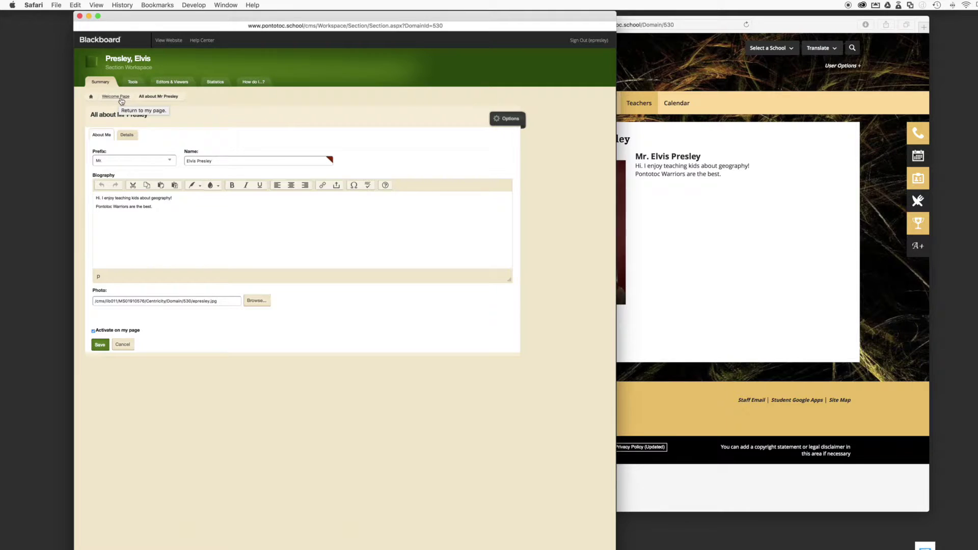
left_click(93, 99)
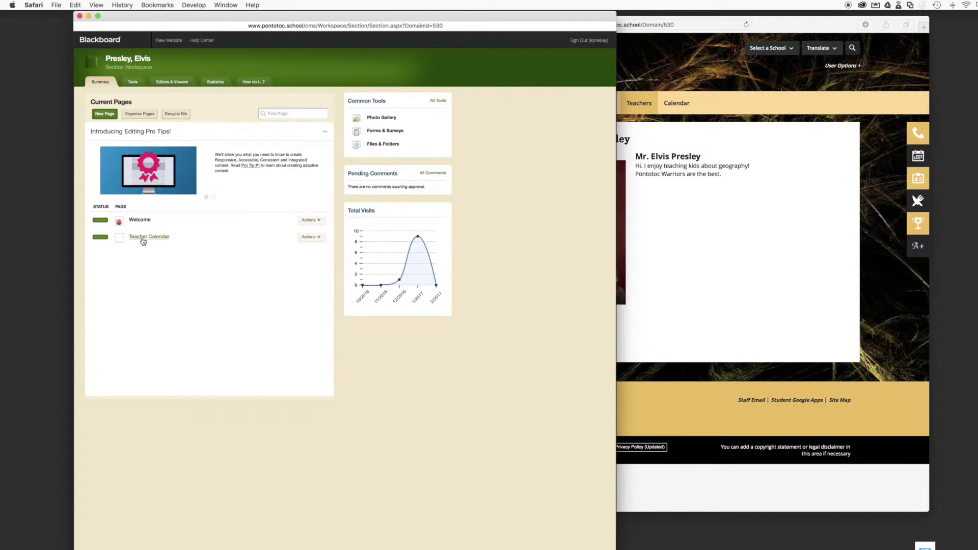
left_click(753, 303)
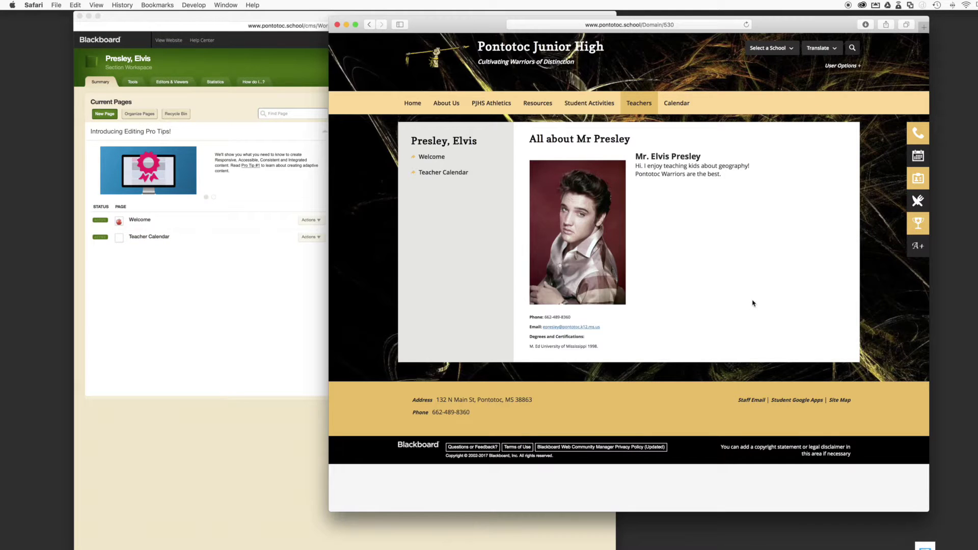
View the live Teacher Calendar page, then edit it in the workspace via Actions > Edit Page
left_click(439, 173)
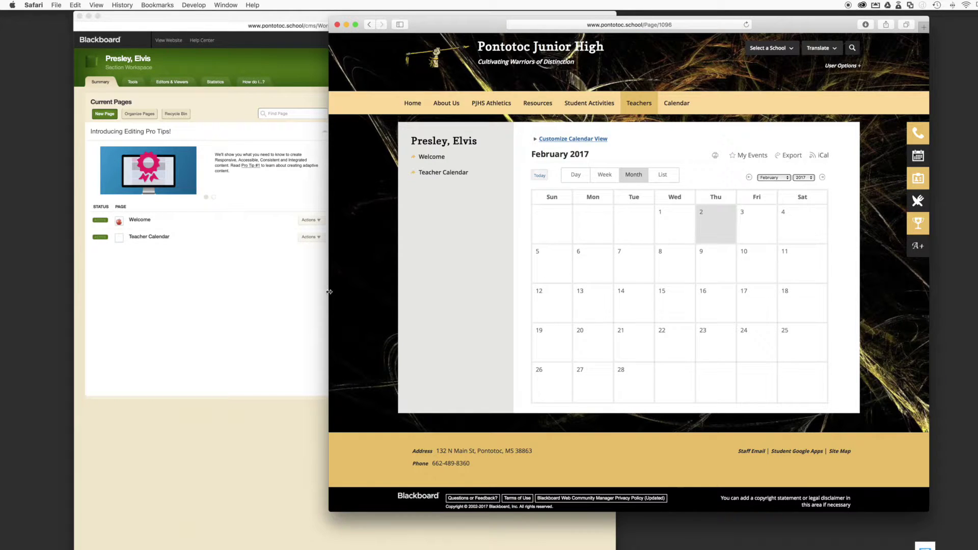
left_click(235, 290)
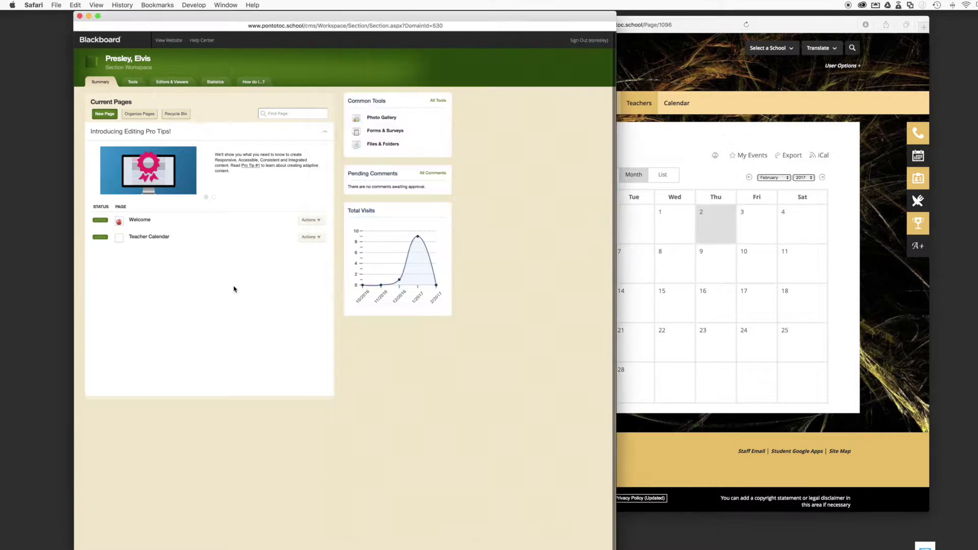
left_click(319, 238)
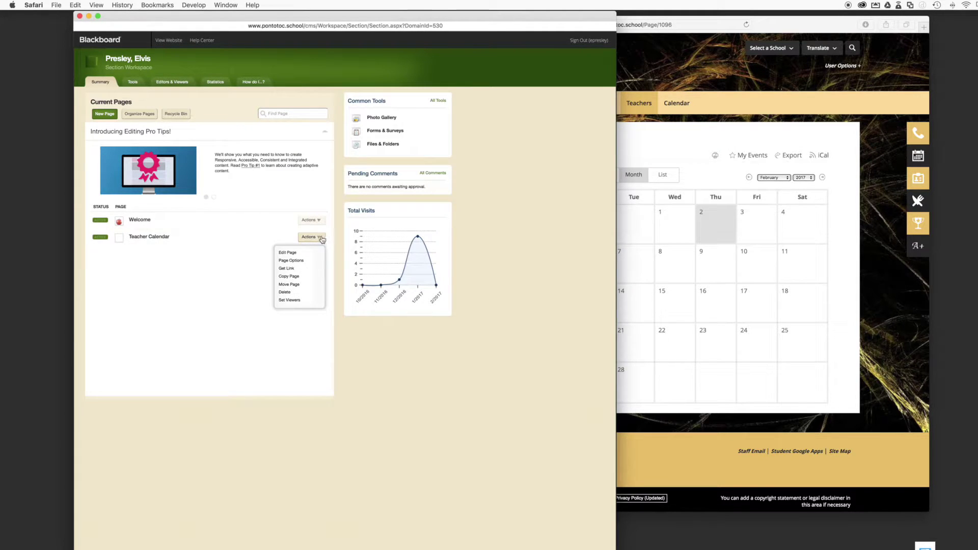
left_click(134, 280)
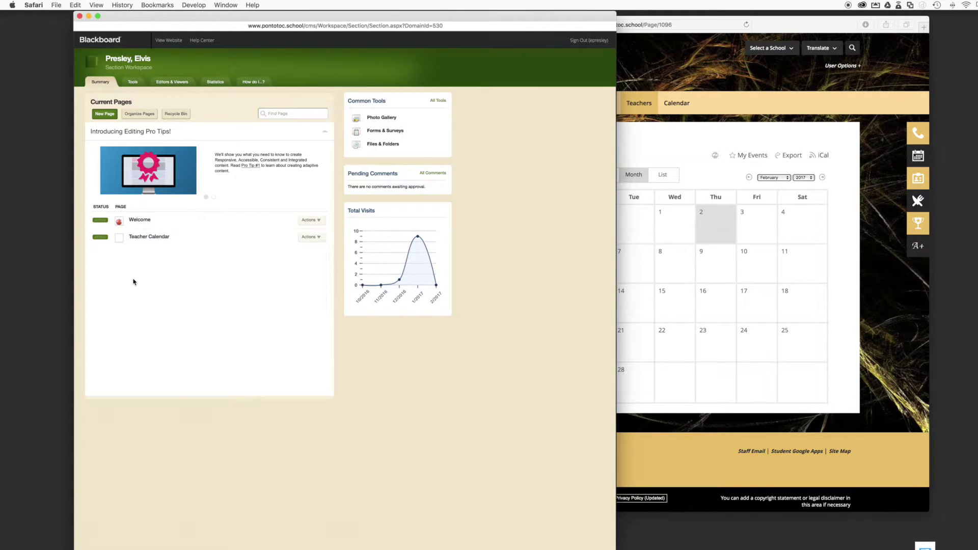
left_click(149, 237)
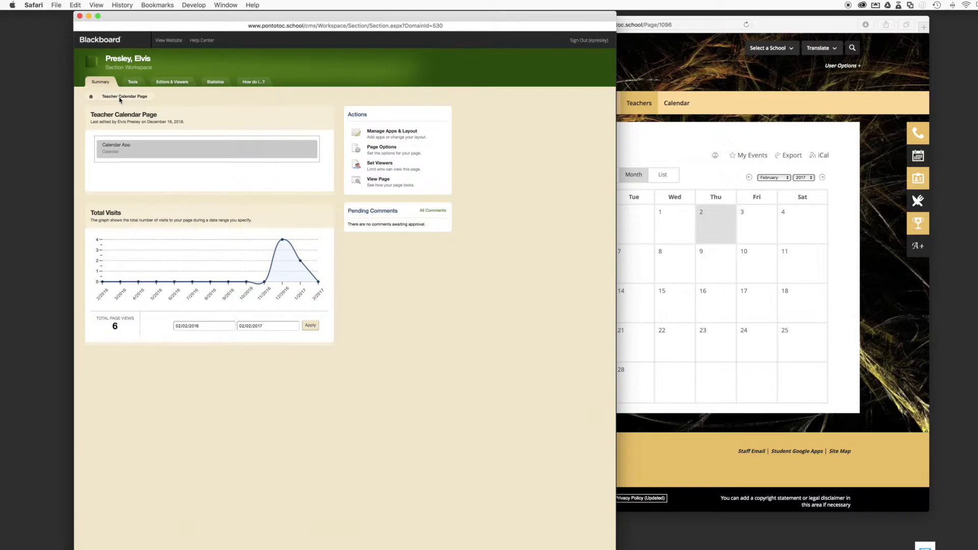
left_click(92, 96)
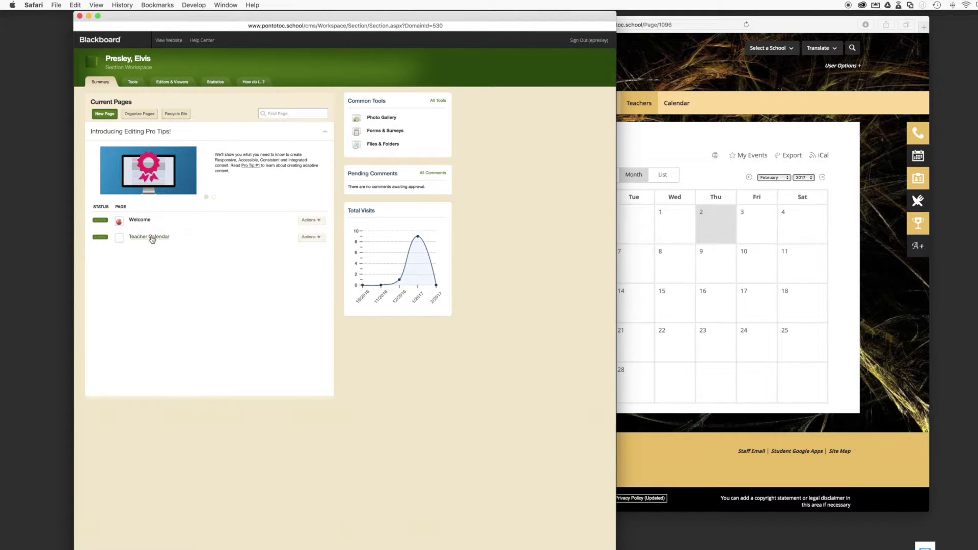
left_click(311, 237)
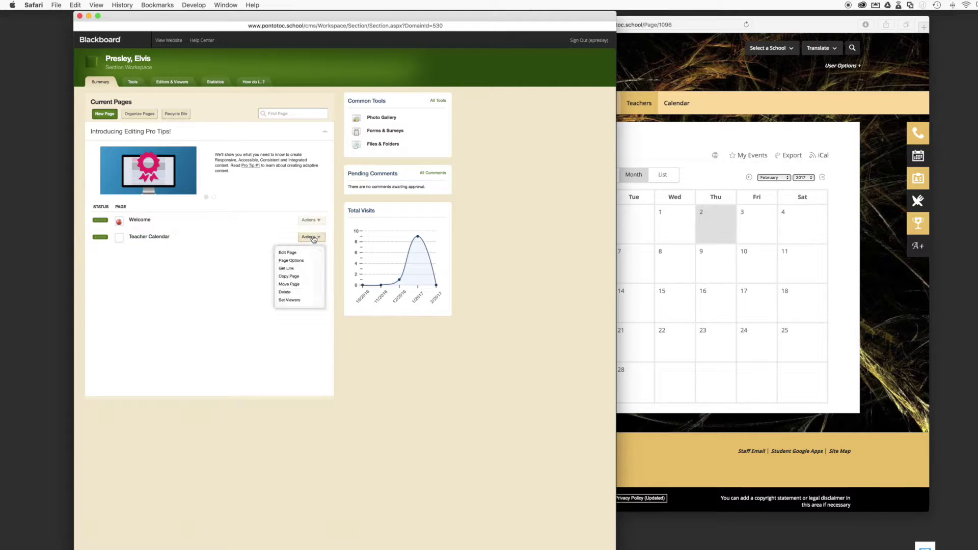
left_click(294, 254)
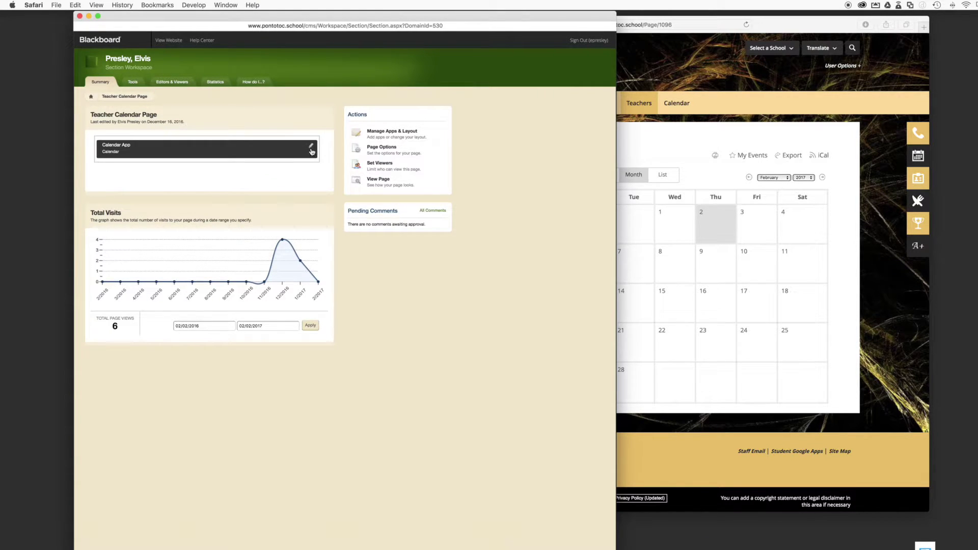
In the Calendar App's Import Events tab, start a CSV import and cancel the file selection
left_click(253, 152)
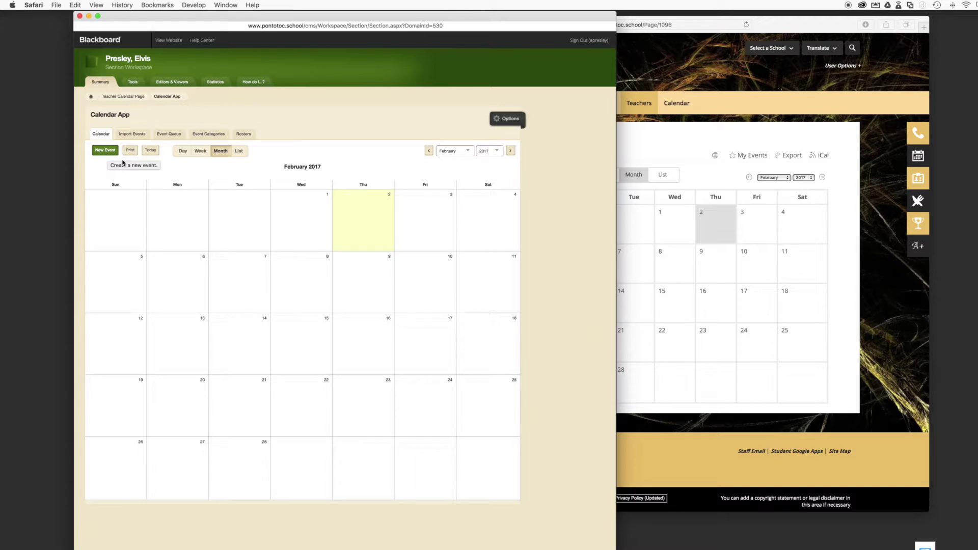
left_click(140, 134)
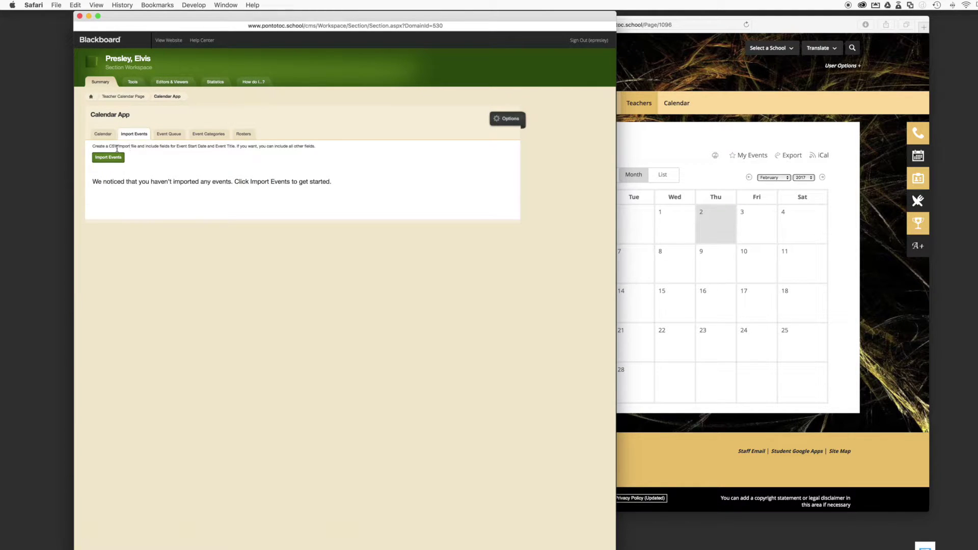
left_click(113, 162)
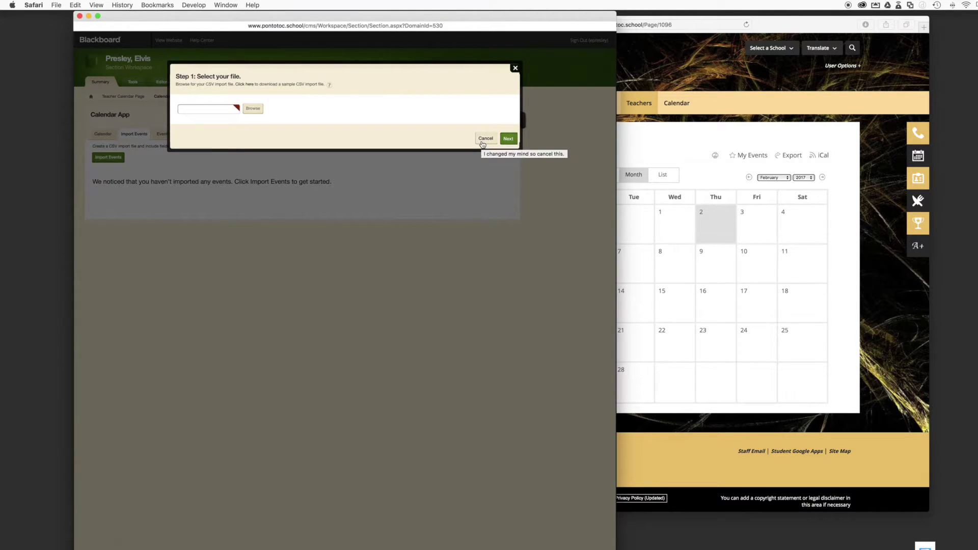
left_click(482, 144)
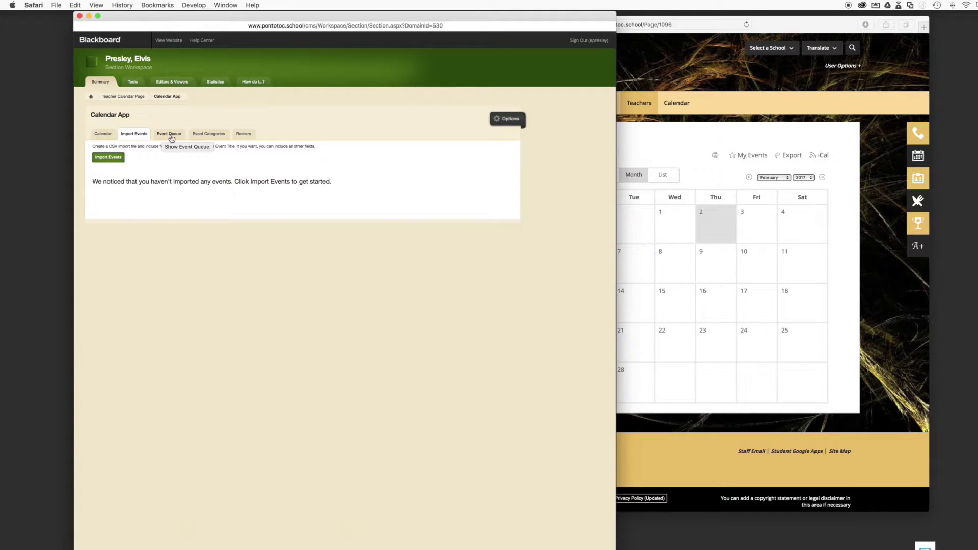
Browse the Event Queue filters, Event Categories and Rosters tabs, then go back to the Calendar tab
left_click(166, 131)
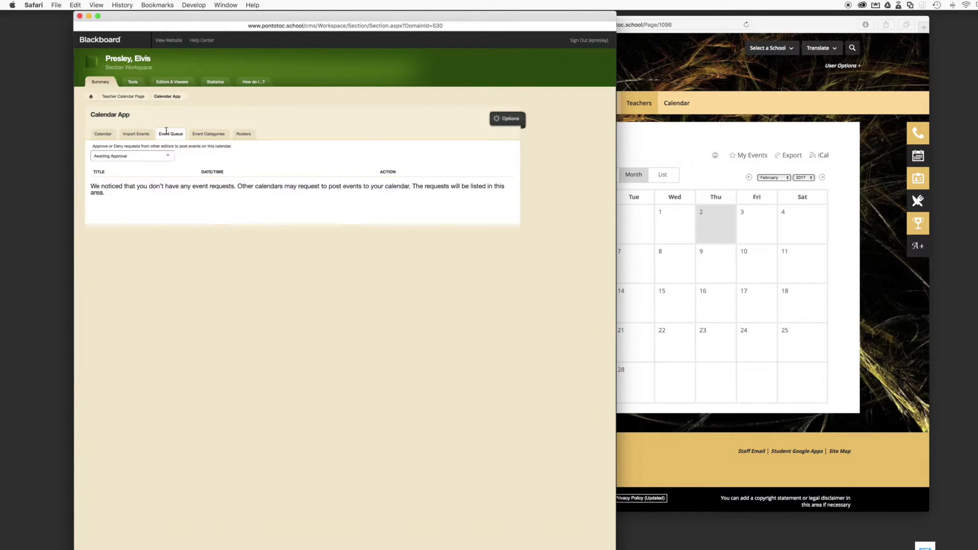
left_click(168, 156)
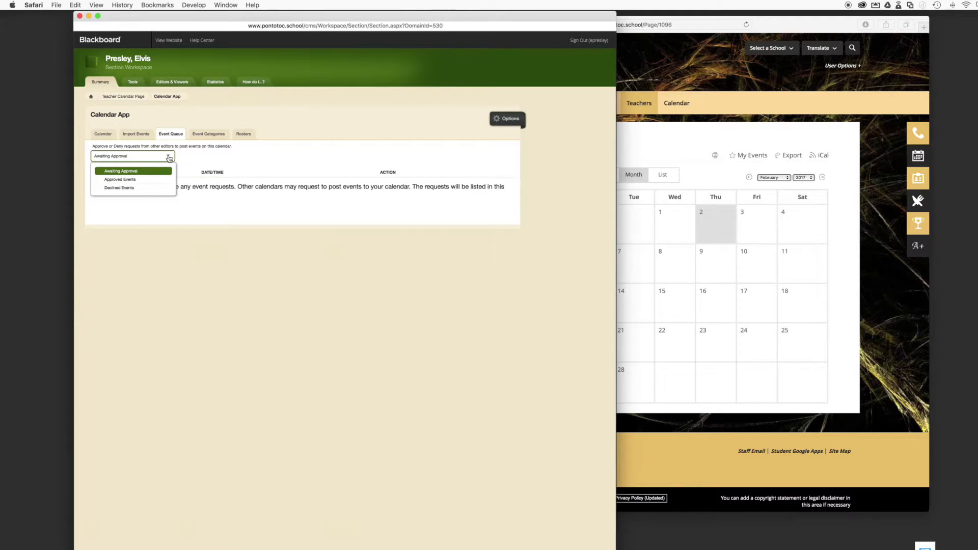
left_click(193, 160)
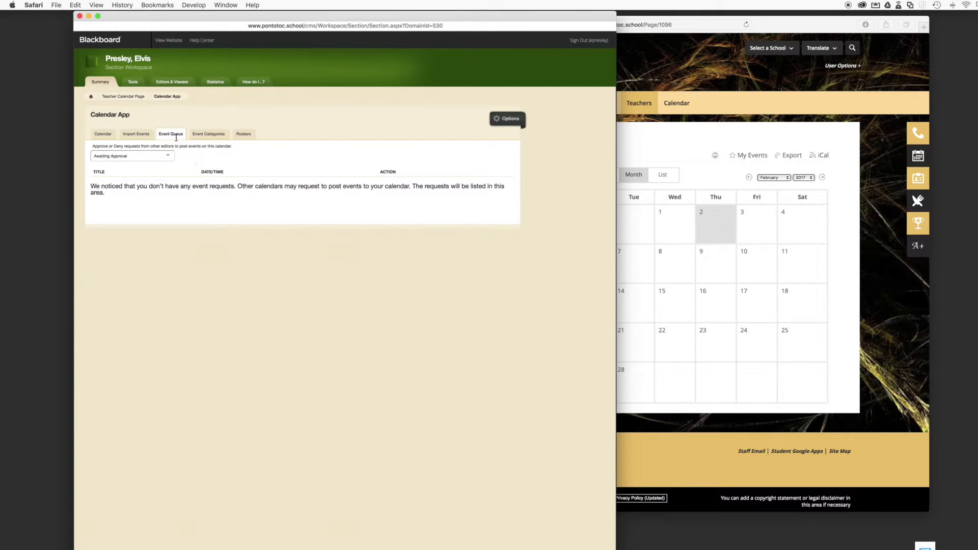
left_click(201, 134)
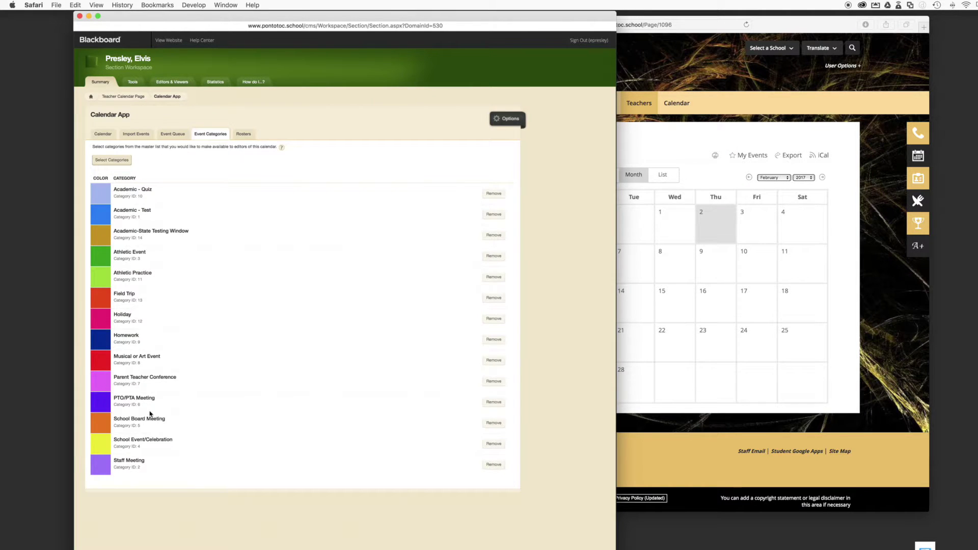
scroll(150, 414, "down", 2)
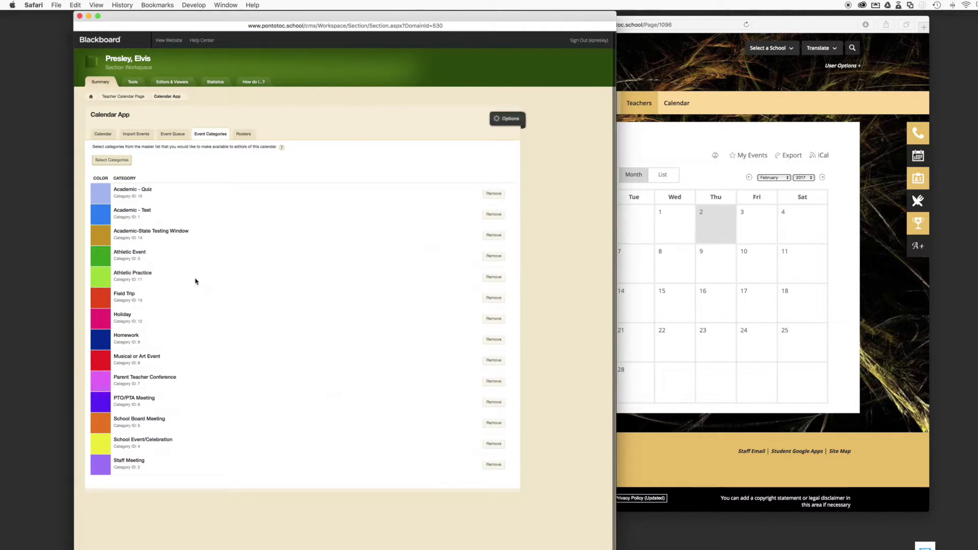
left_click(242, 134)
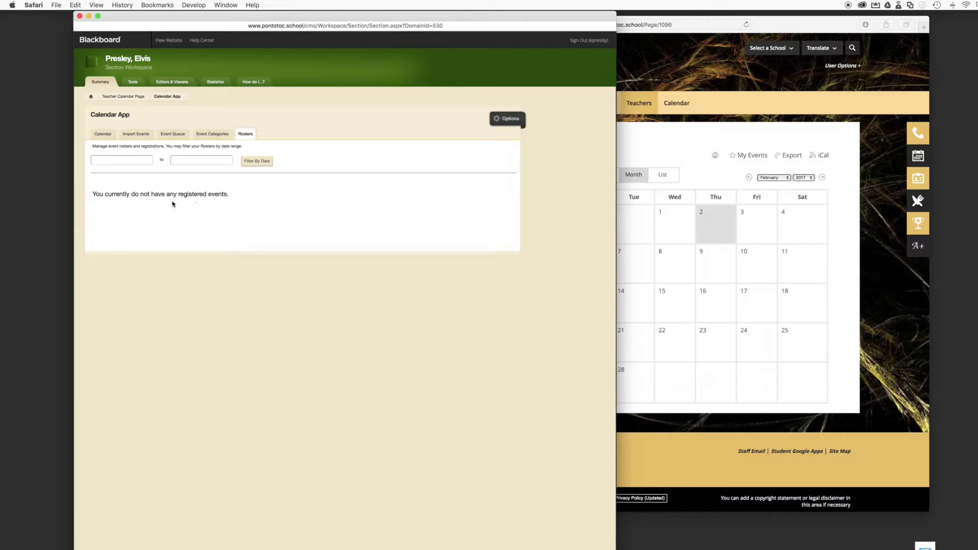
left_click(104, 134)
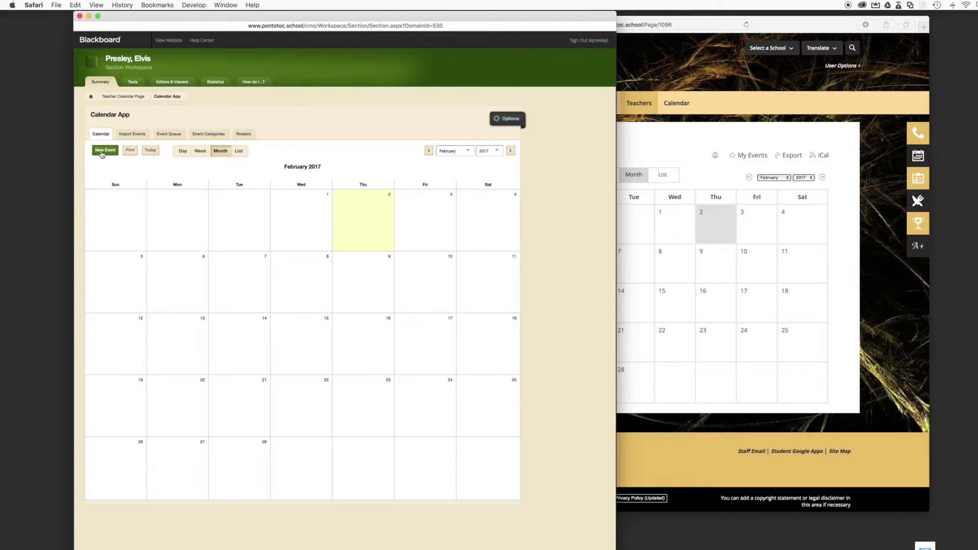
Start a new calendar event titled 'Field trip' and add a description
left_click(102, 151)
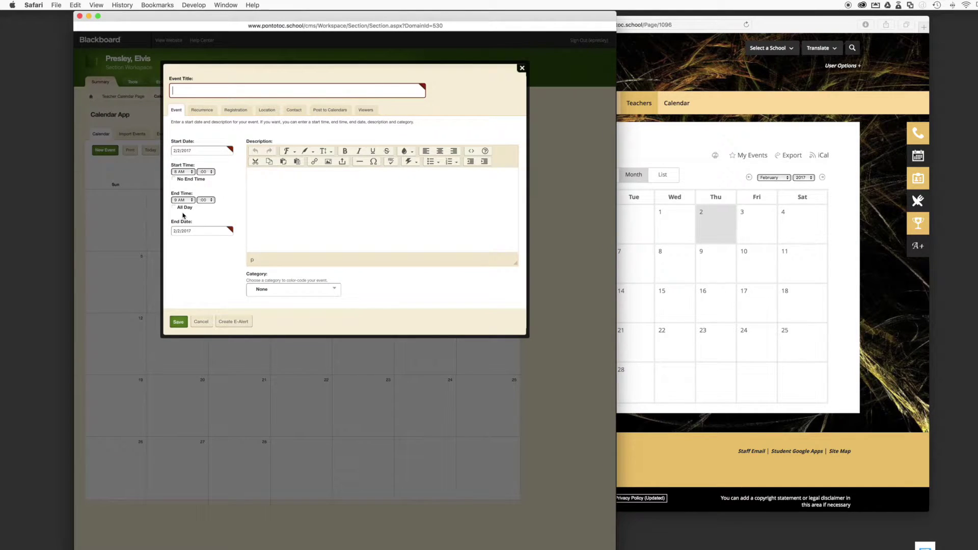
left_click(334, 90)
type("Field trip")
left_click(392, 220)
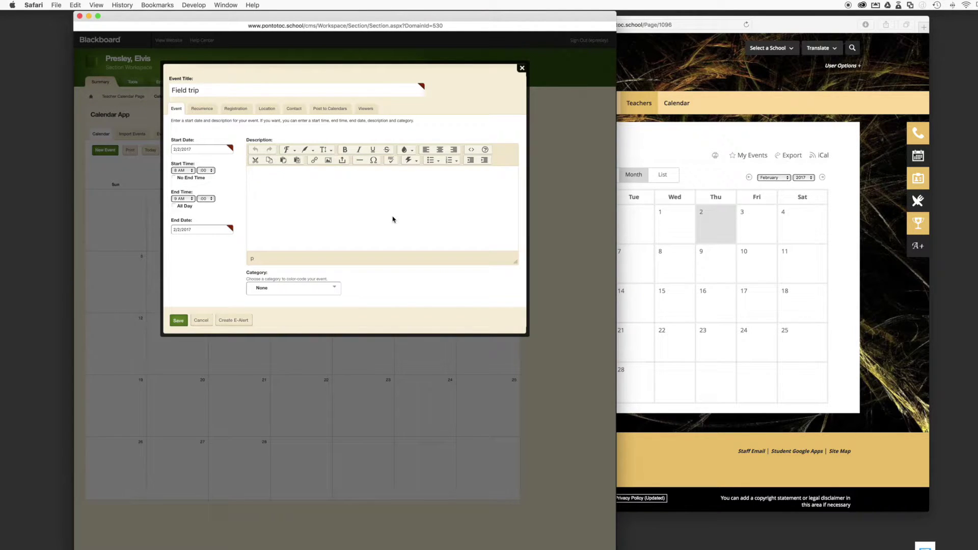
type("We a")
Make the Field trip an all-day event on 02/22/2017 in the Field Trip category
left_click(203, 149)
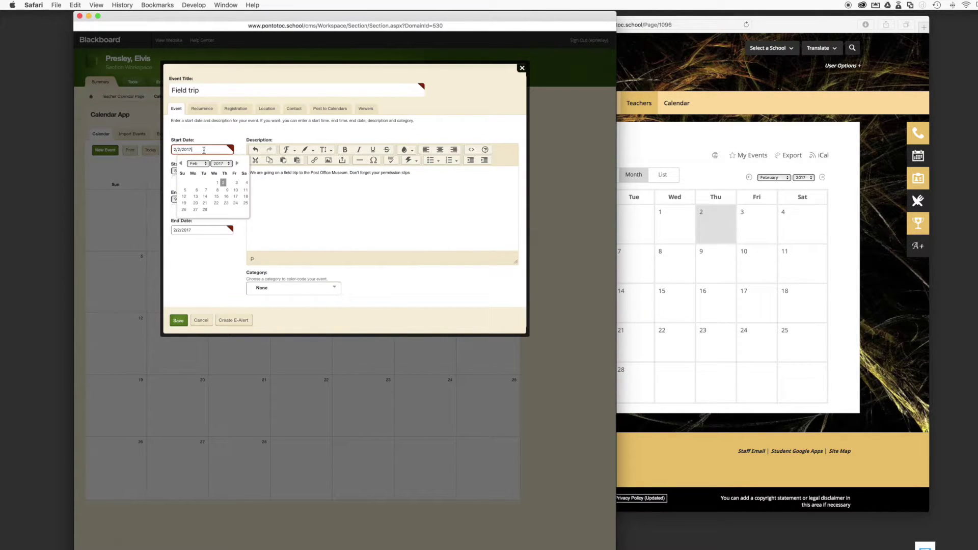
left_click(216, 203)
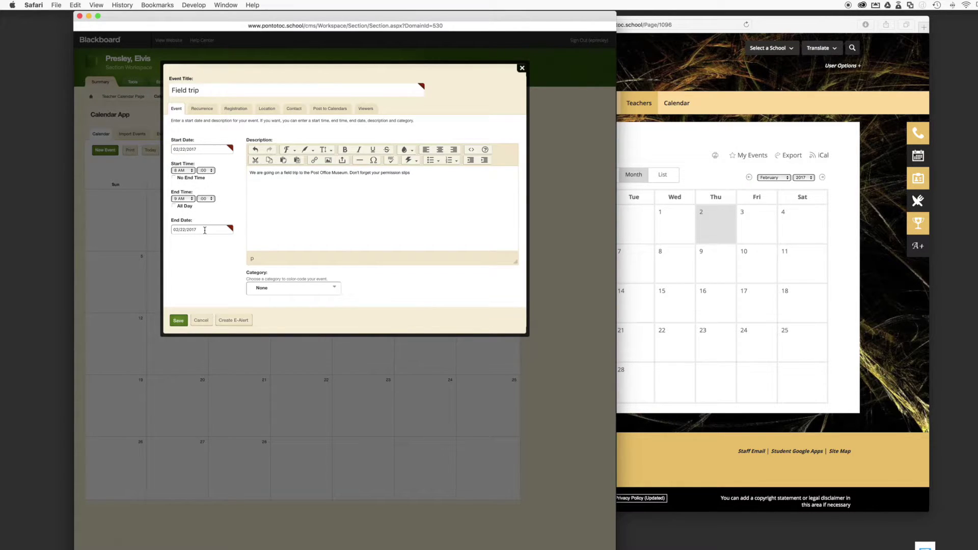
left_click(191, 199)
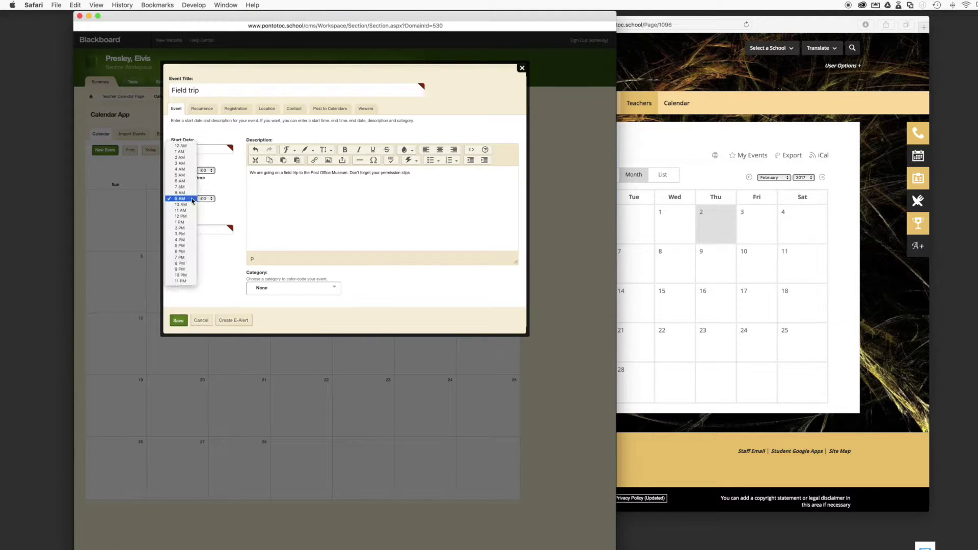
left_click(182, 203)
left_click(181, 207)
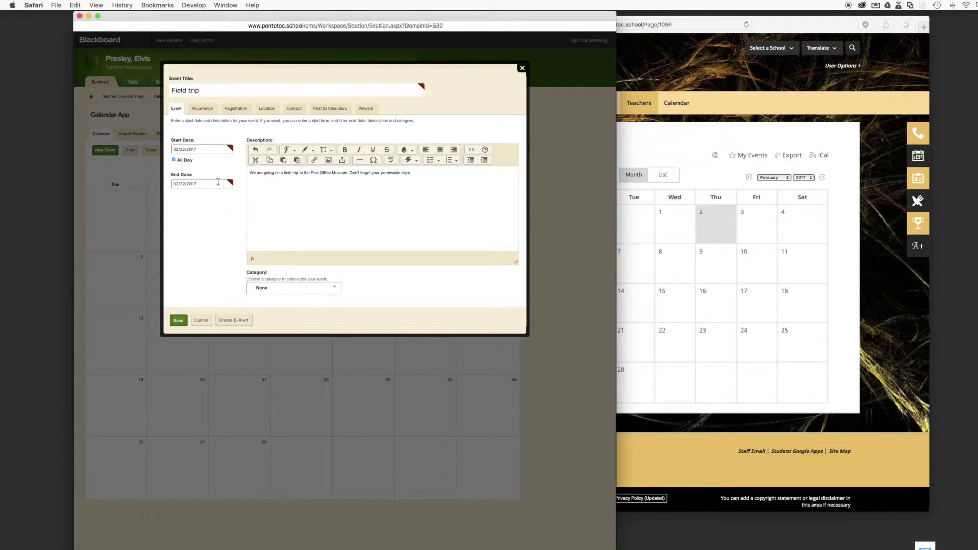
left_click(333, 290)
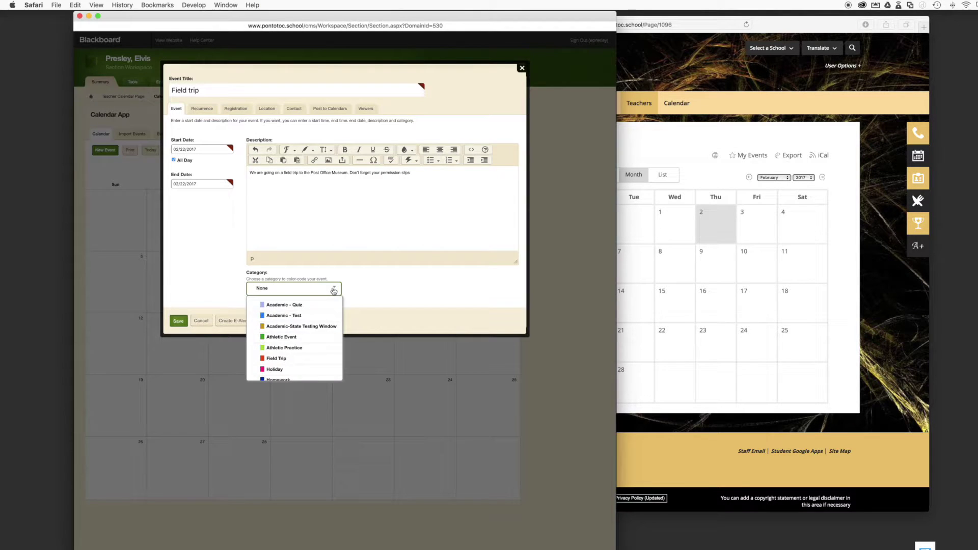
left_click(278, 359)
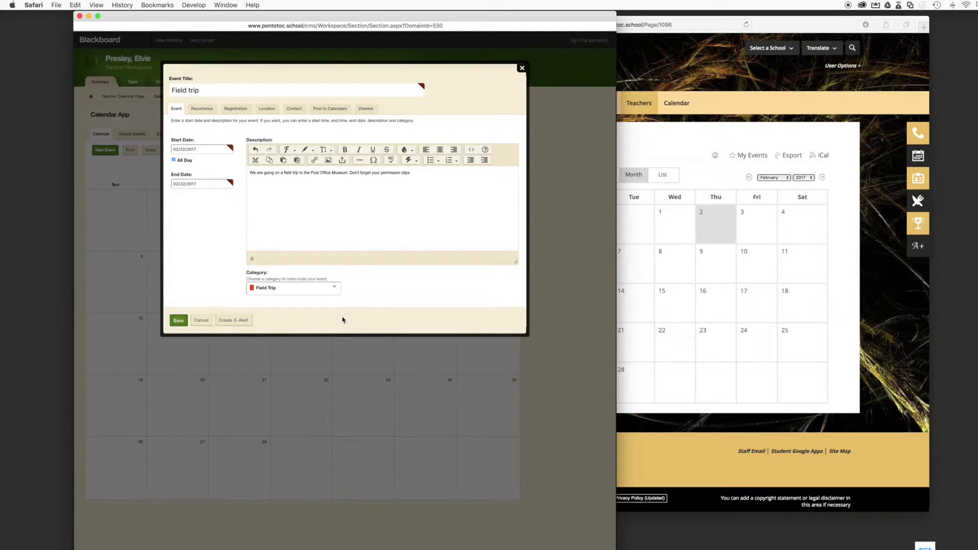
left_click(203, 109)
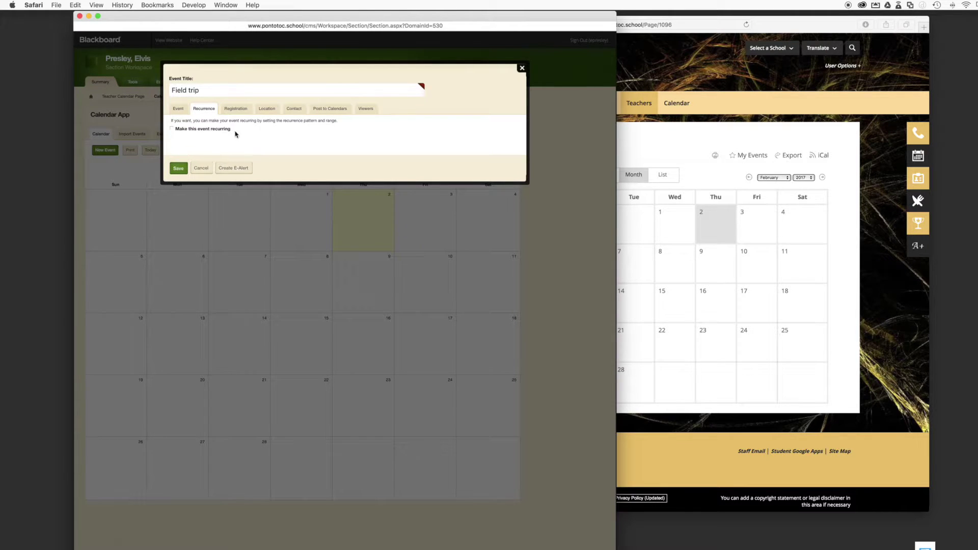
Try weekly recurrence and registration, leaving the Field trip non-recurring with registration off
left_click(182, 129)
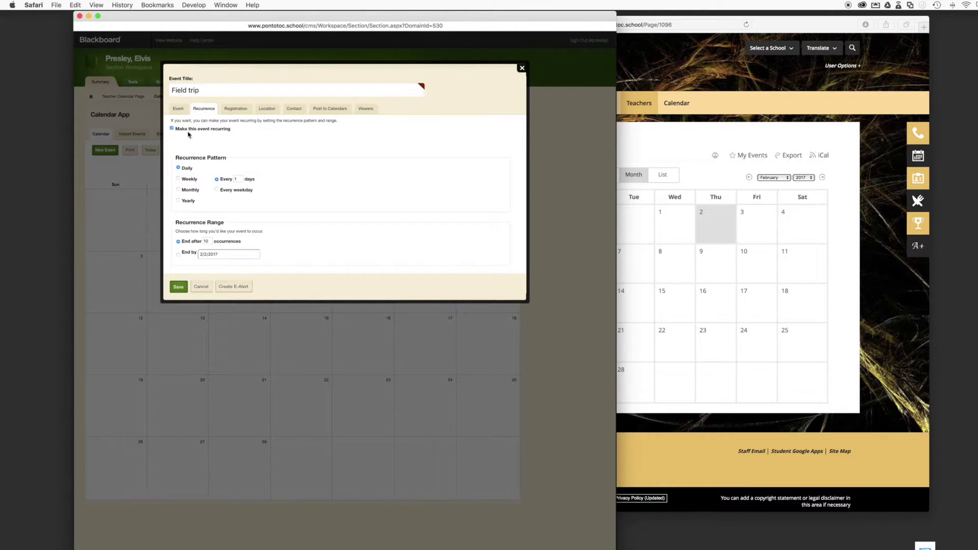
left_click(178, 180)
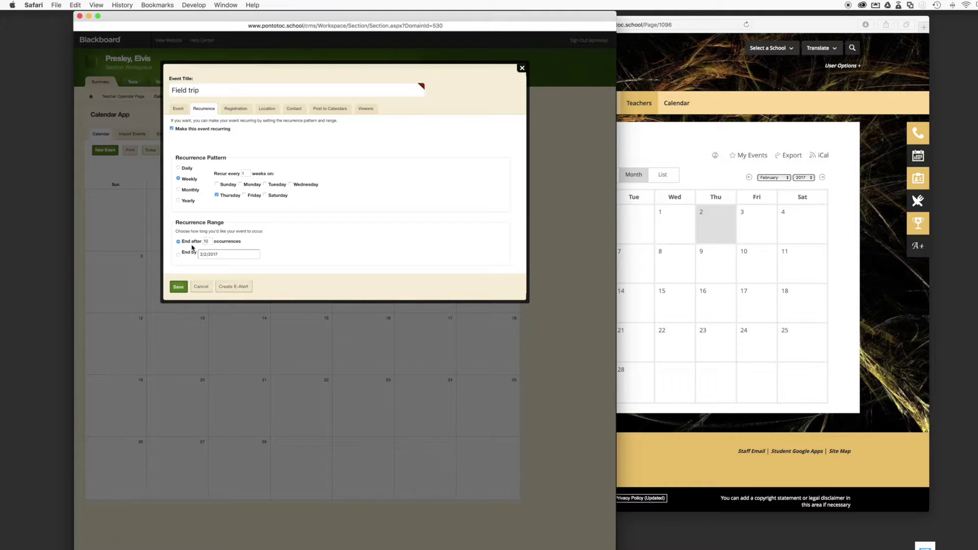
left_click(172, 129)
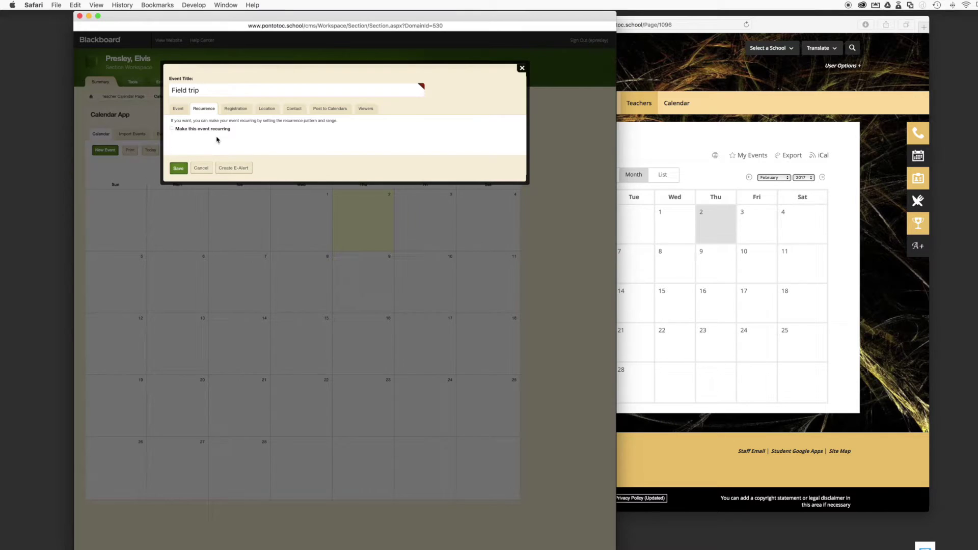
left_click(237, 109)
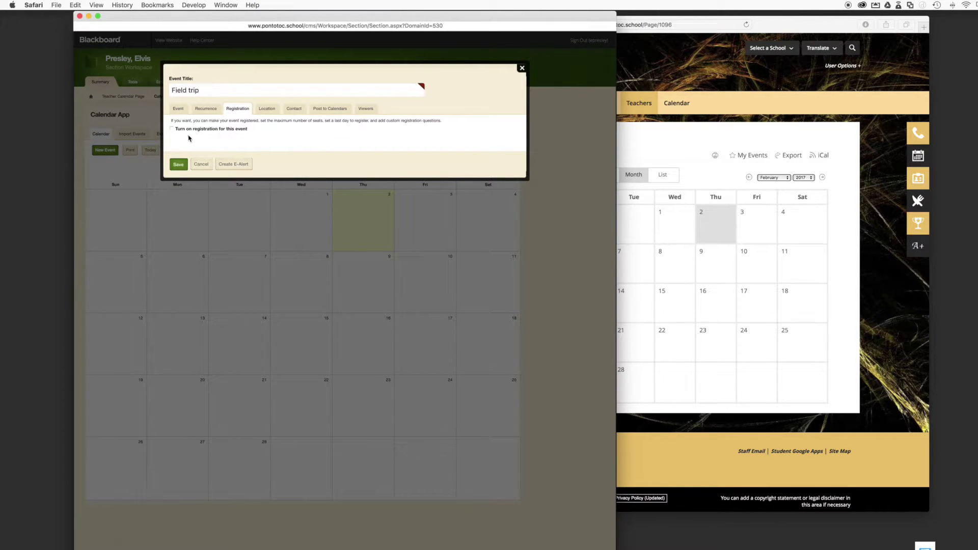
left_click(221, 129)
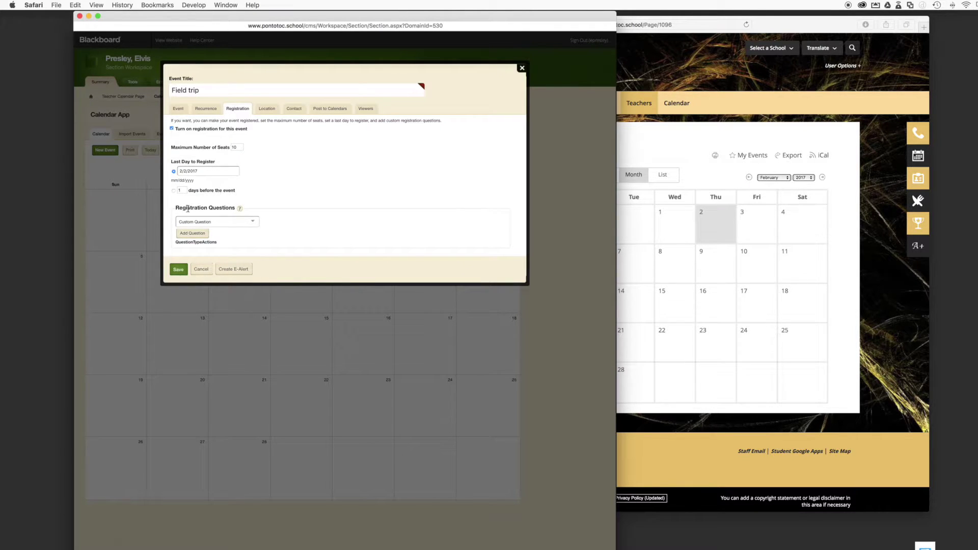
left_click(186, 130)
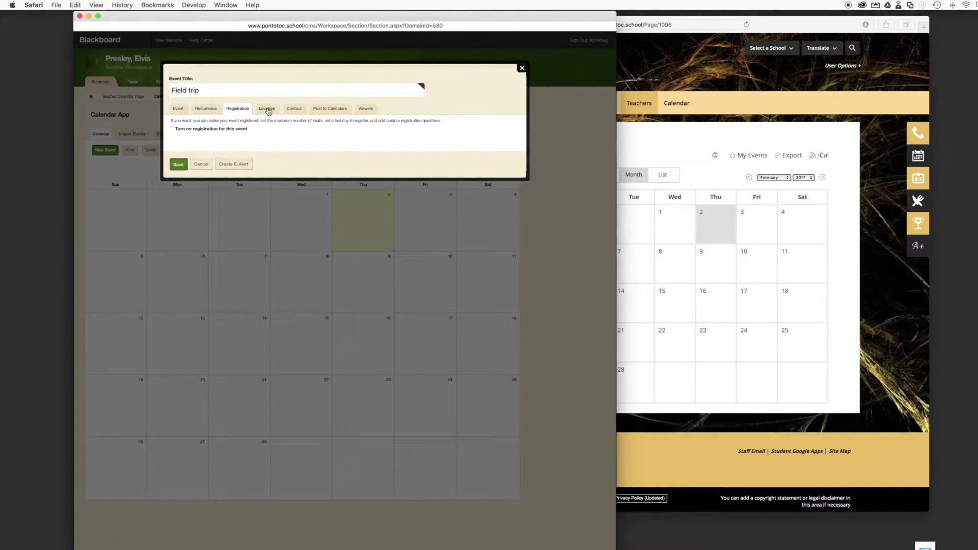
Keep the Field trip unposted to Pontotoc Junior High, check its Viewers, then return to Event details
left_click(325, 112)
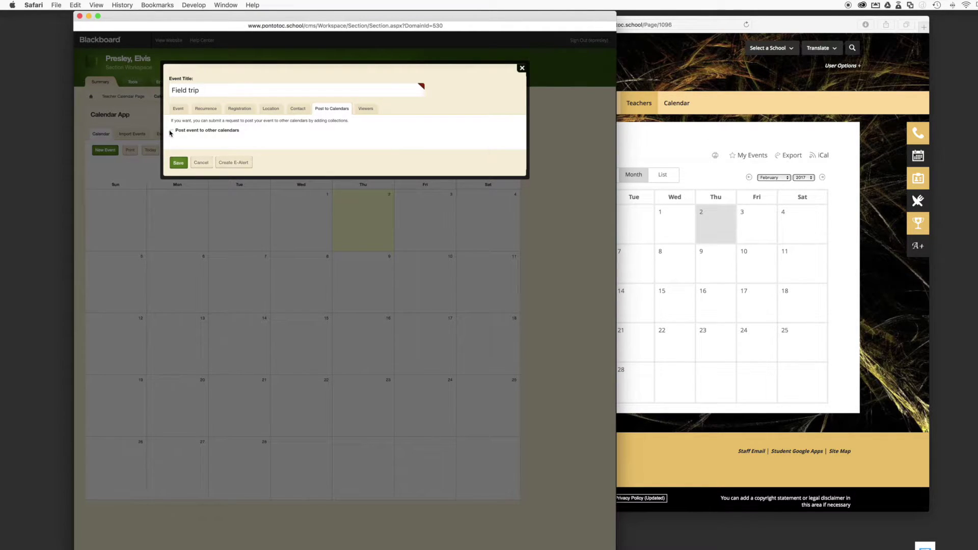
left_click(173, 131)
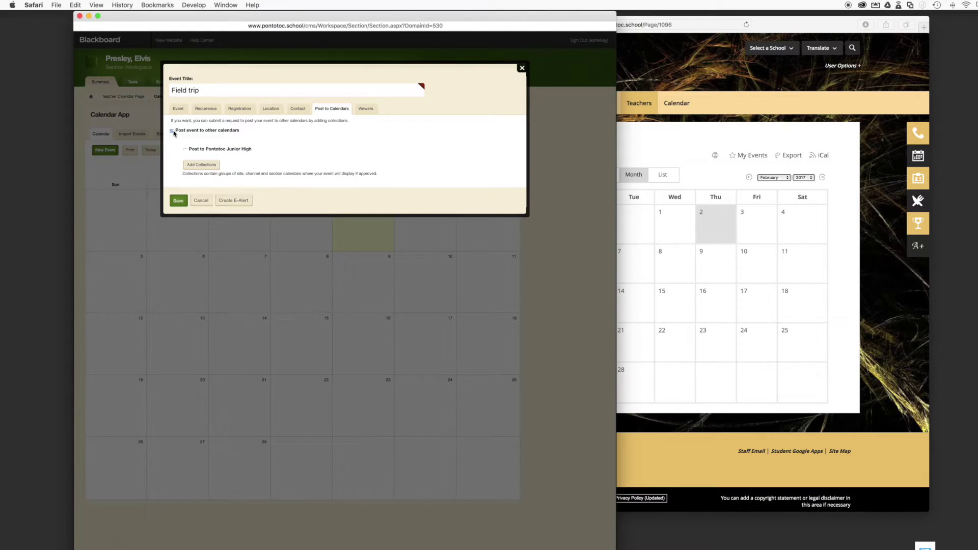
left_click(185, 151)
left_click(193, 150)
left_click(196, 132)
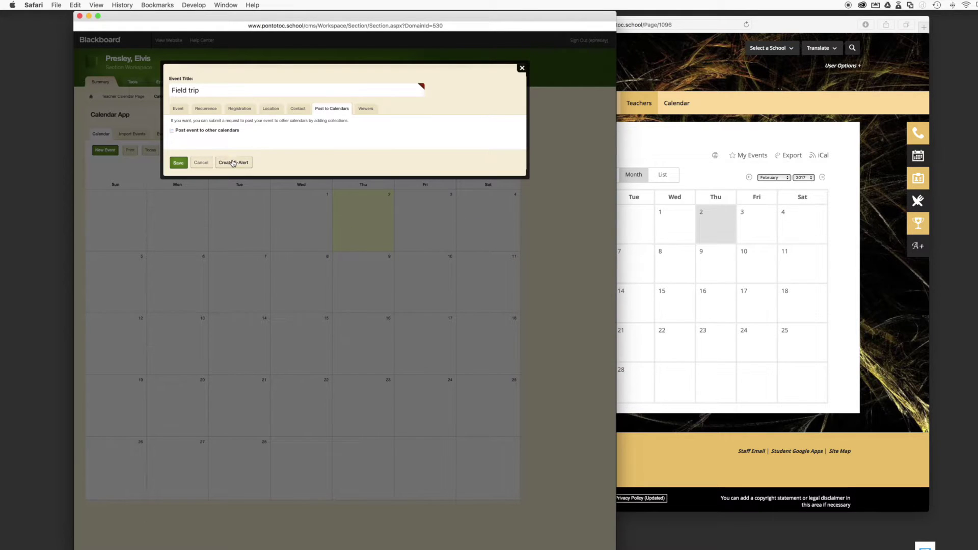
left_click(370, 110)
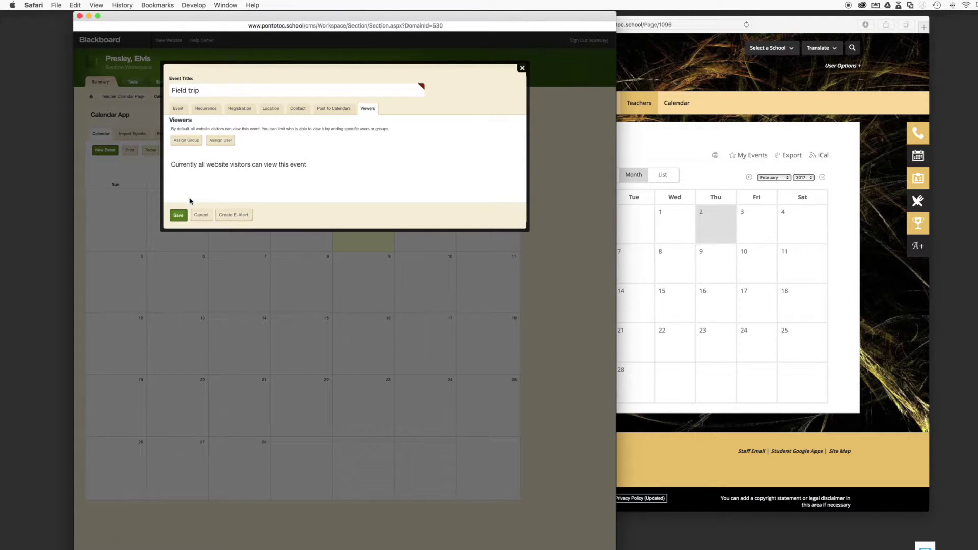
left_click(178, 109)
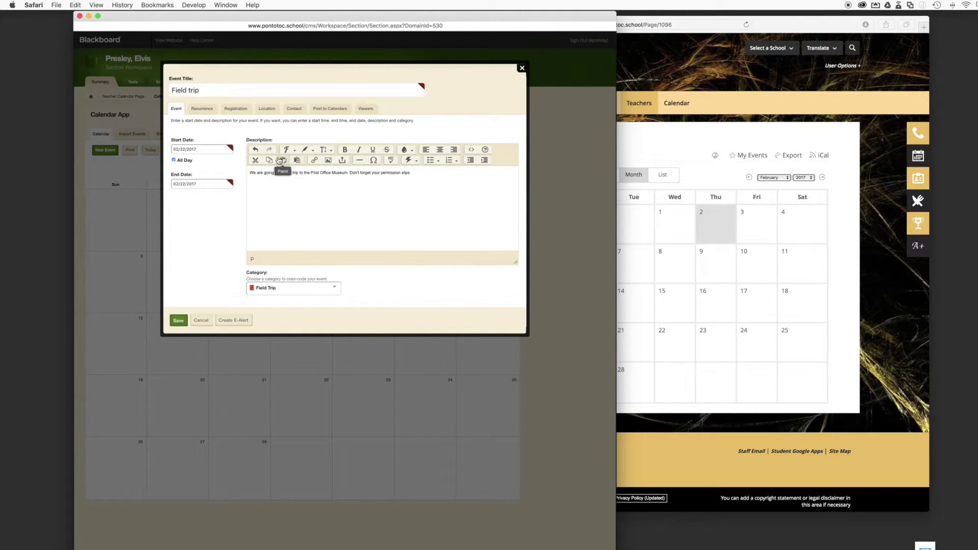
Colour the whole Field trip description text purple
left_click(313, 151)
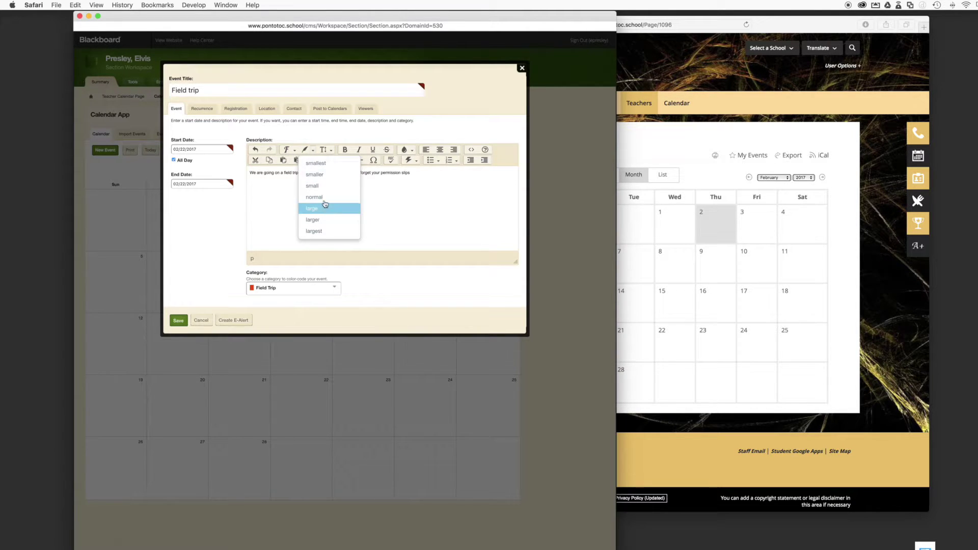
left_click(307, 149)
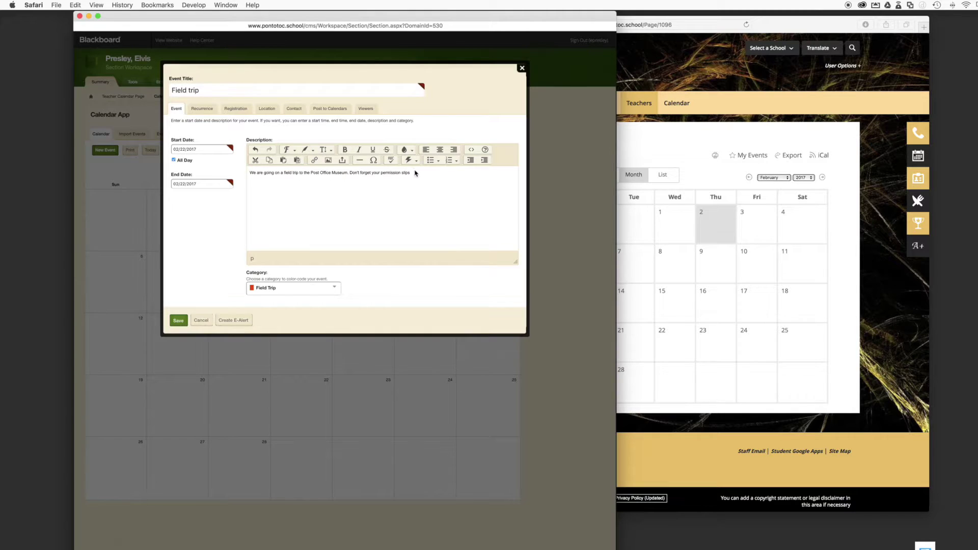
left_click_drag(250, 174, 372, 177)
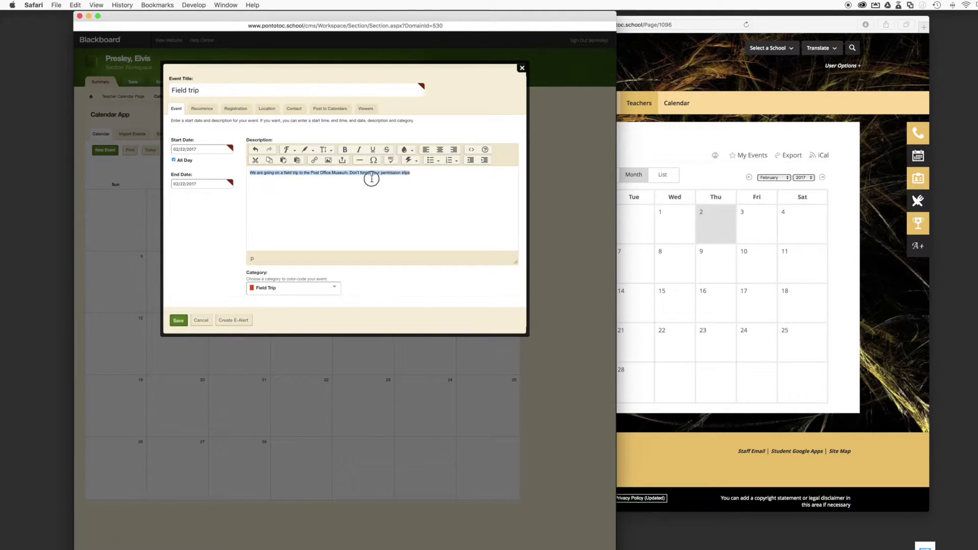
left_click(411, 152)
left_click(407, 163)
left_click(411, 151)
left_click(429, 213)
left_click(367, 207)
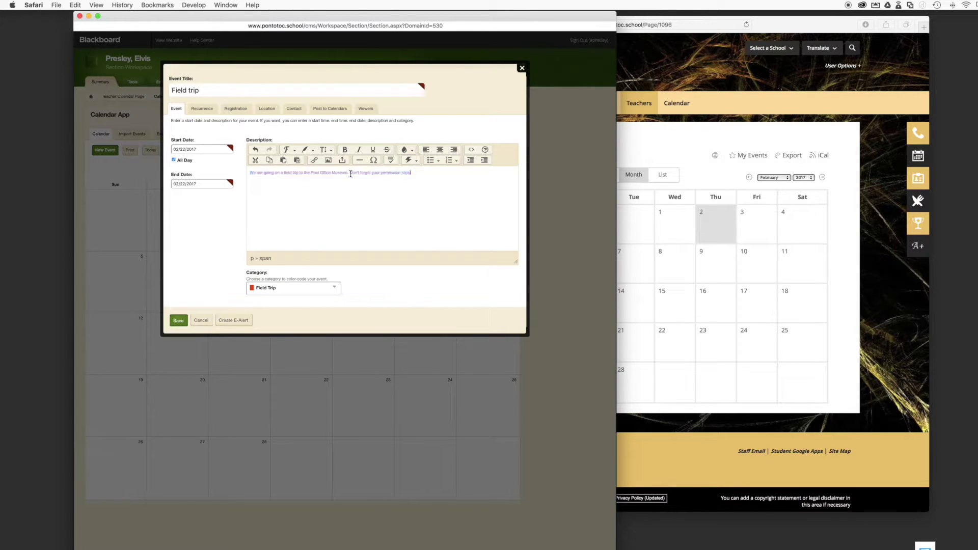
Make the description text large and save the Field trip event on February 22
triple_click(418, 172)
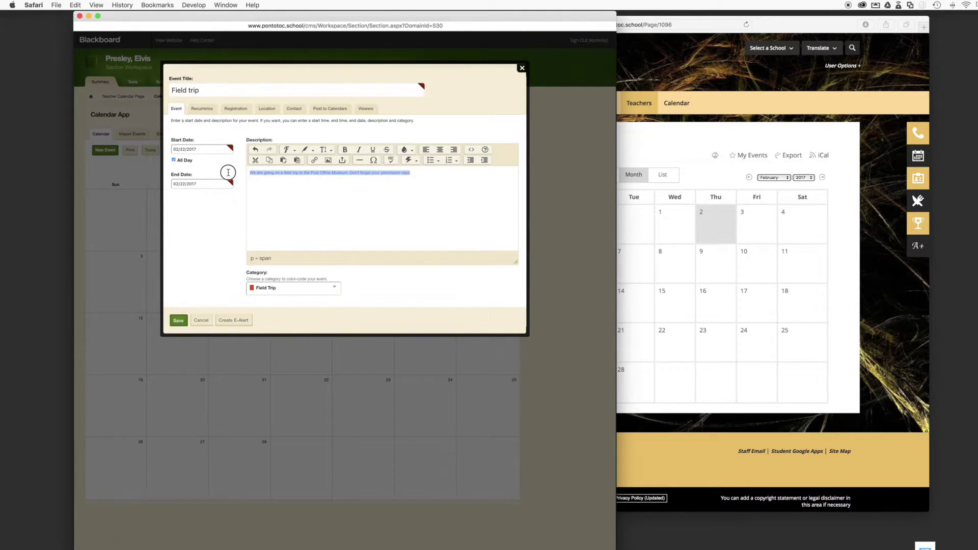
left_click(313, 150)
left_click(310, 208)
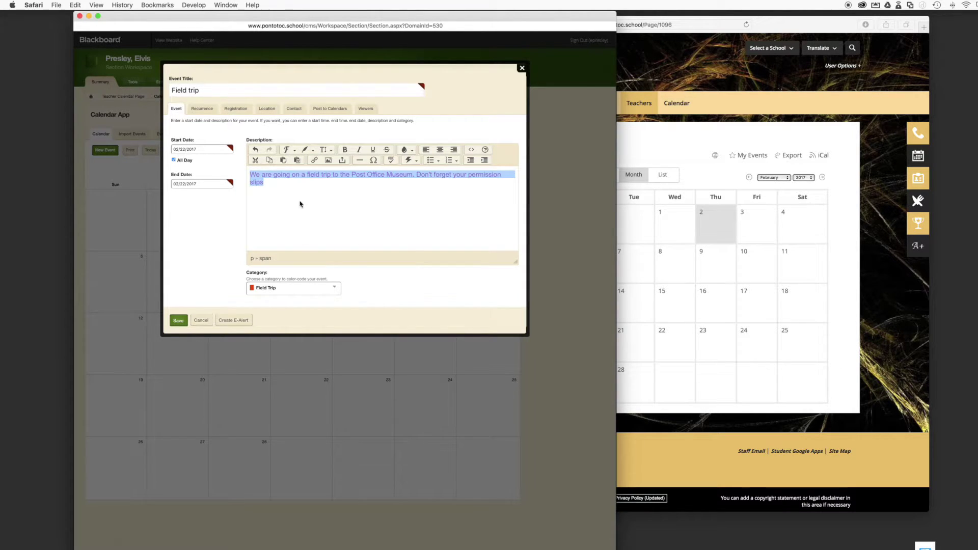
left_click(294, 153)
left_click(351, 184)
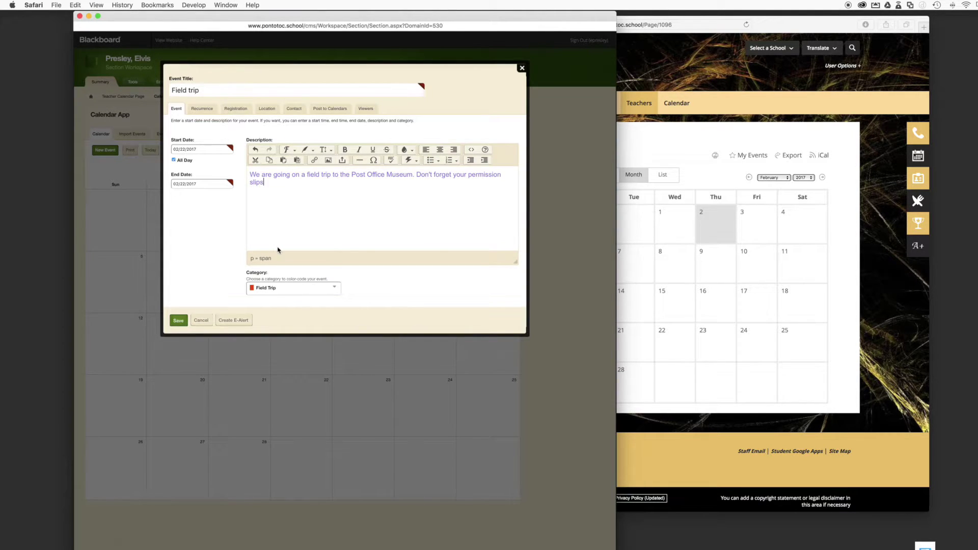
left_click(178, 321)
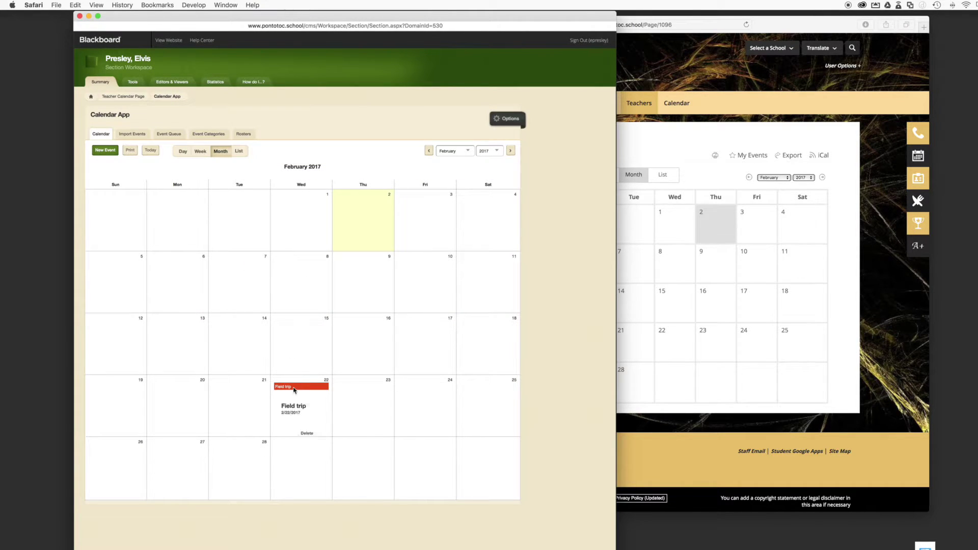
Reload the public Teacher Calendar and view the live Field trip event on February 22
mouse_move(280, 385)
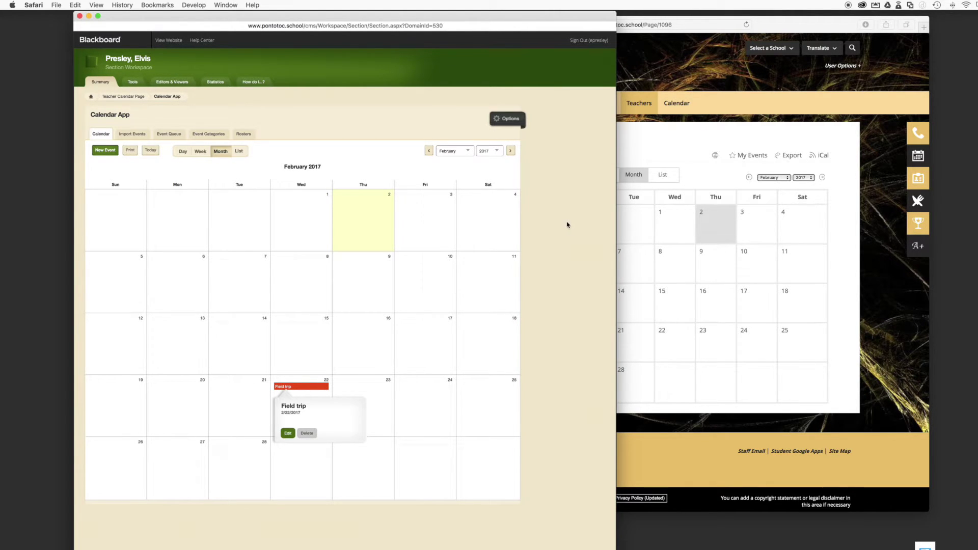
left_click(661, 154)
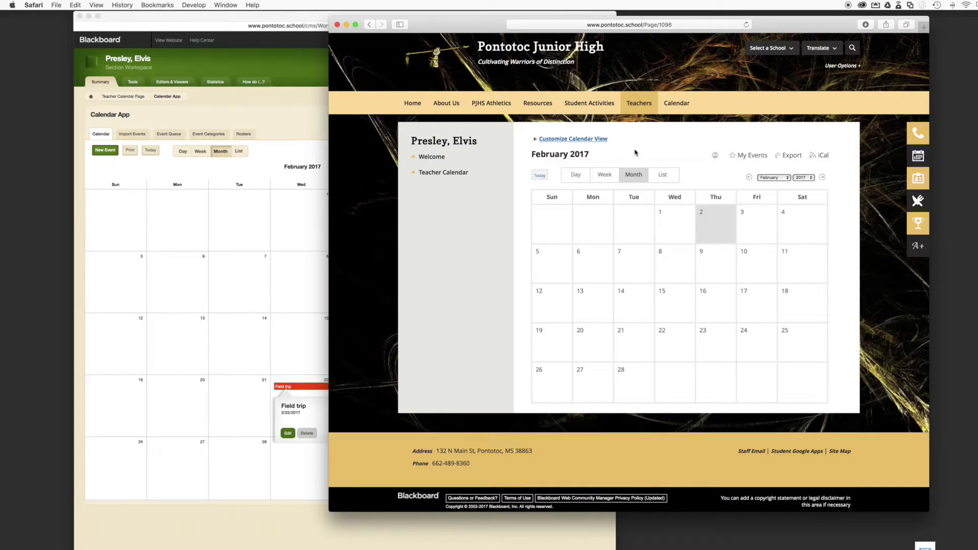
left_click(460, 173)
mouse_move(667, 345)
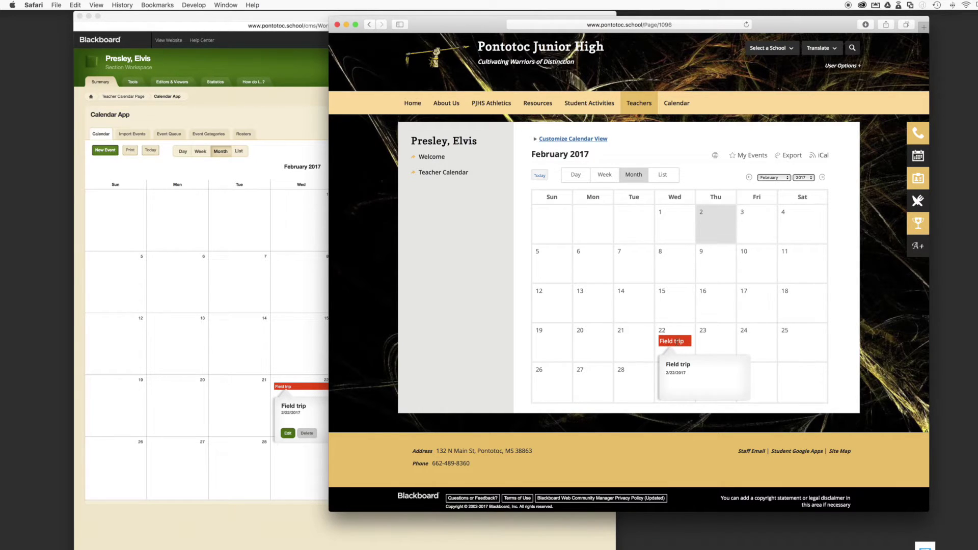
left_click(677, 342)
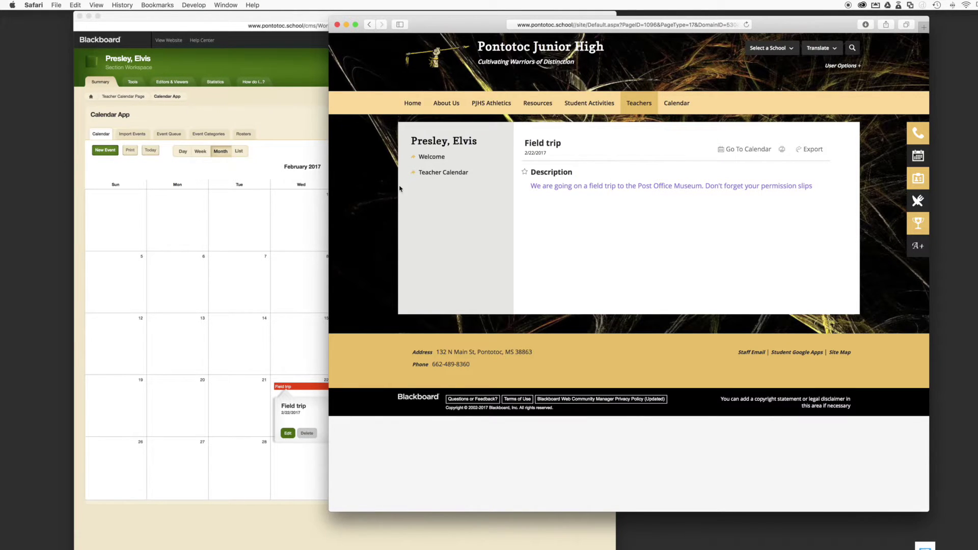
left_click(431, 158)
left_click(441, 173)
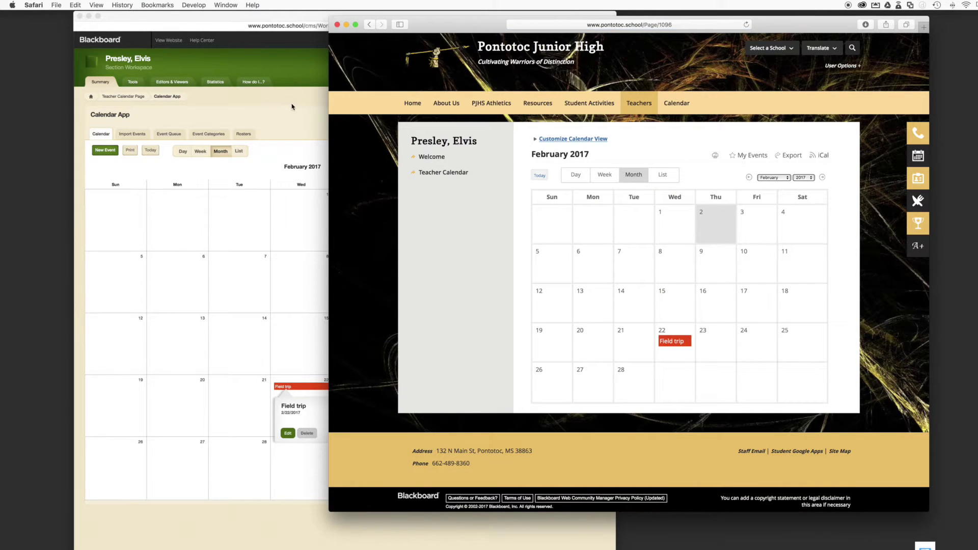
left_click(297, 113)
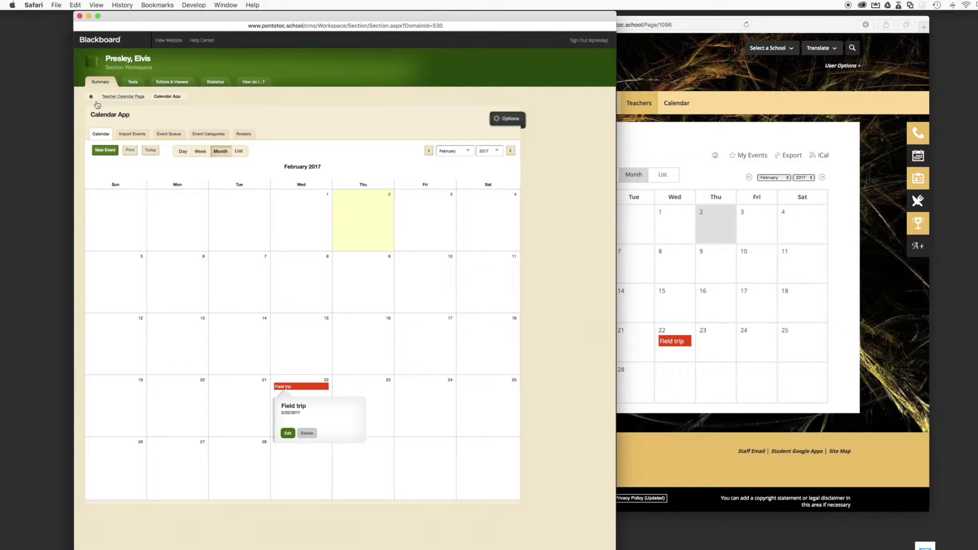
Return to the teacher section's overview and open the Welcome page for editing
left_click(639, 168)
left_click(432, 156)
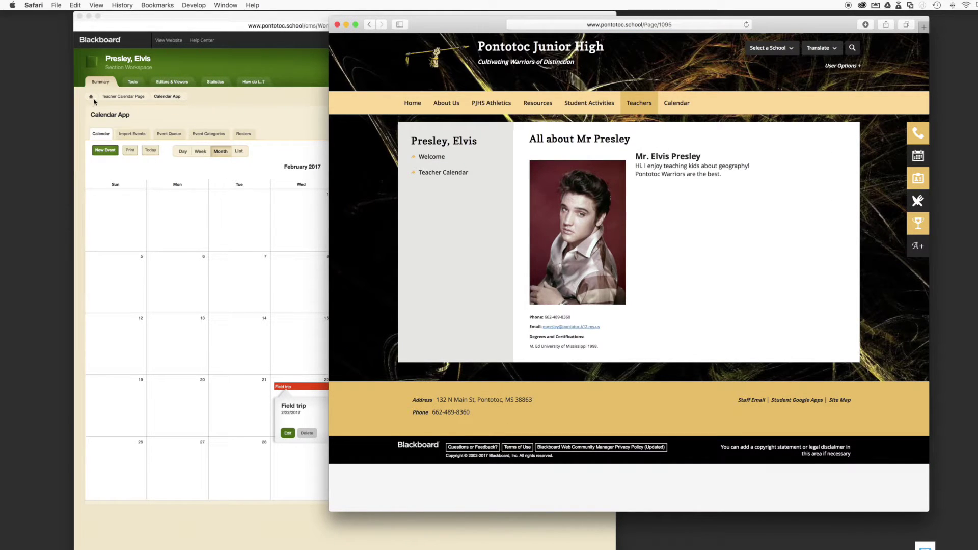
left_click(126, 113)
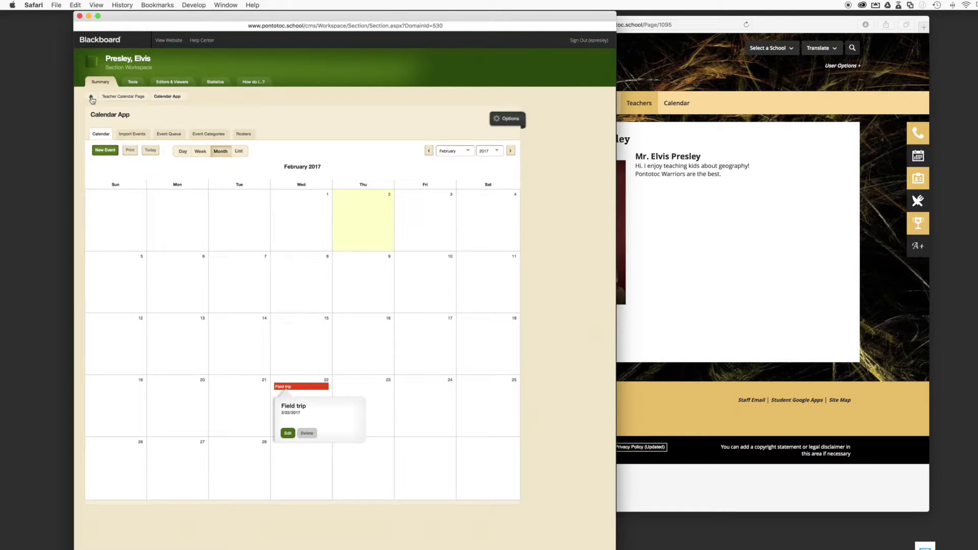
left_click(91, 98)
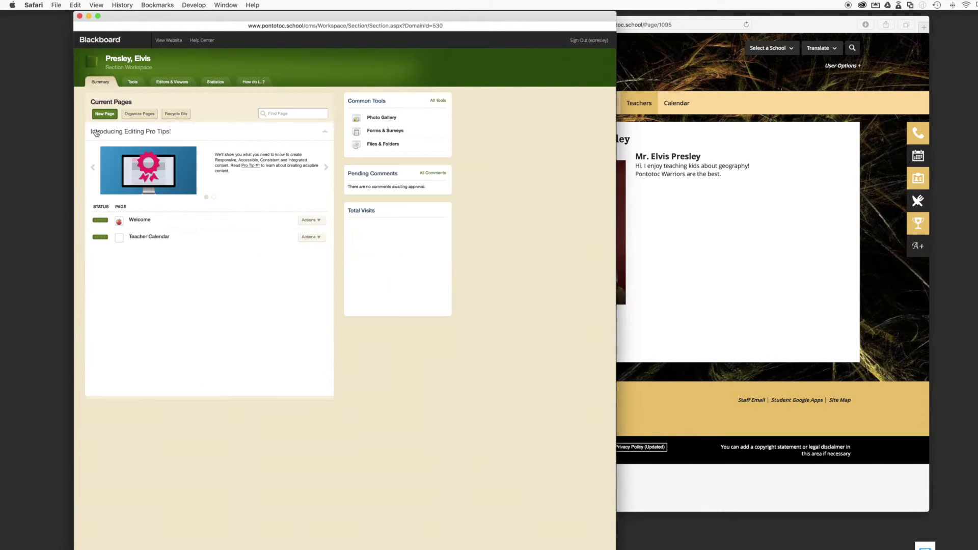
left_click(147, 224)
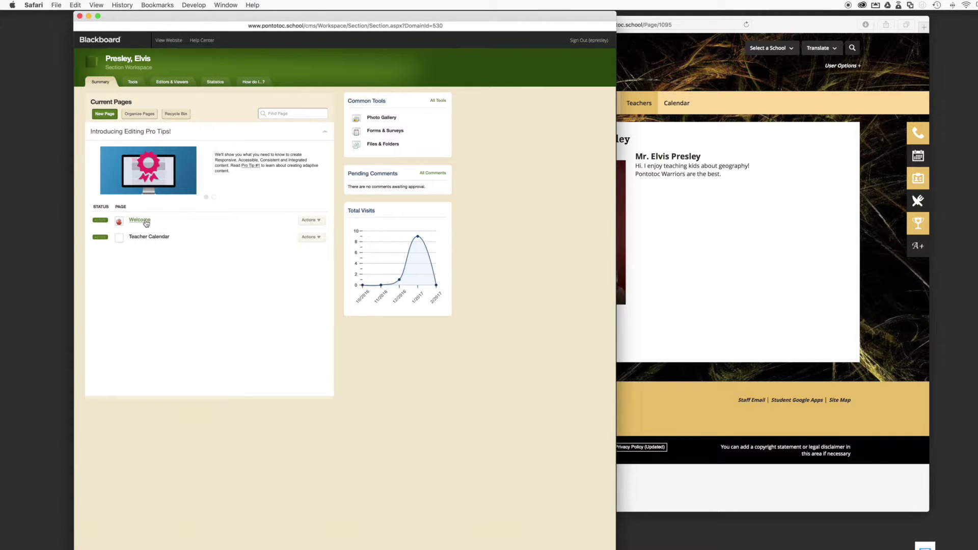
left_click(146, 222)
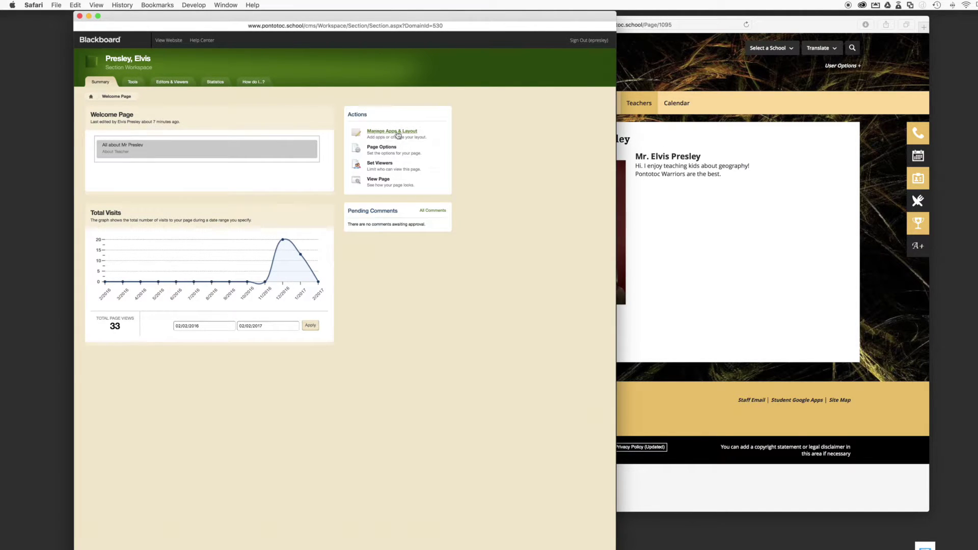
Add an app to the Welcome page, choosing Announcements from the Select an App list
left_click(398, 133)
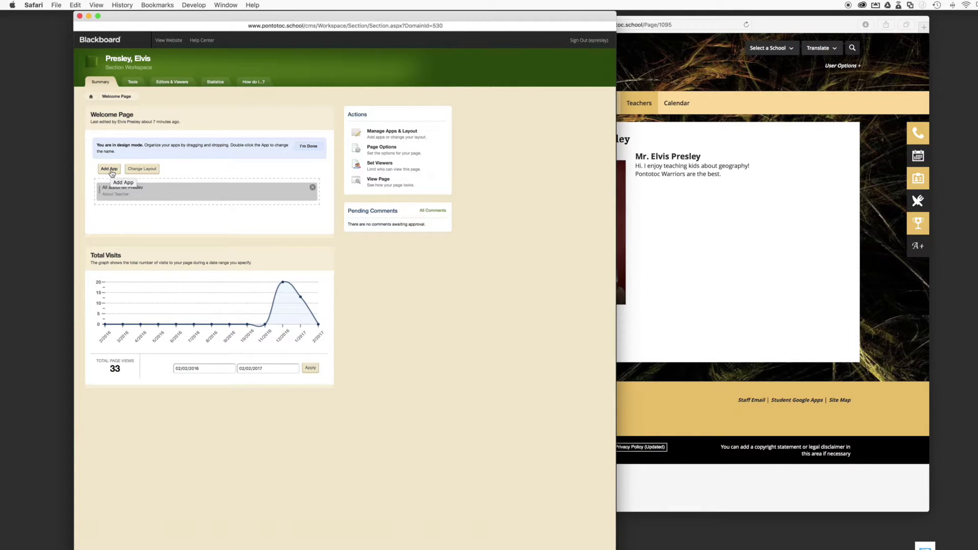
left_click(112, 170)
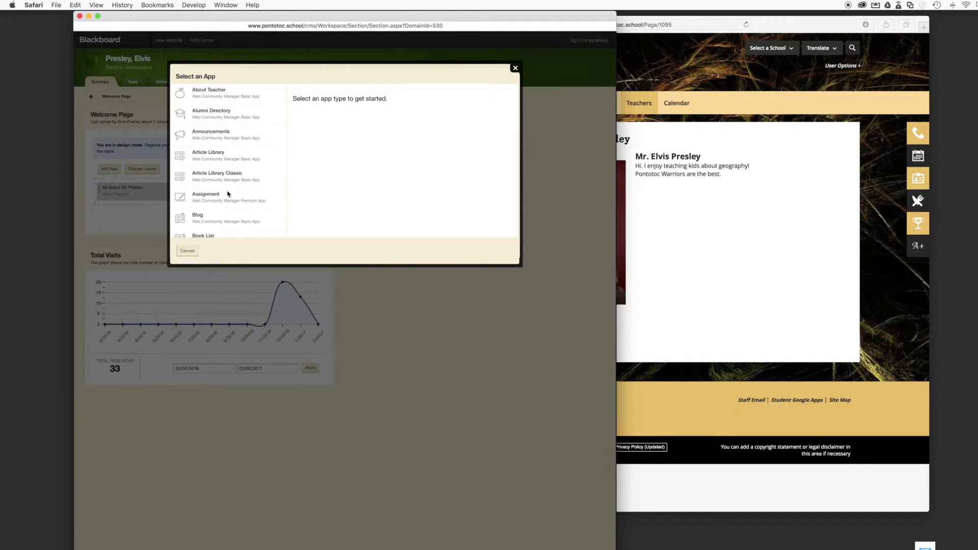
scroll(220, 161, "down", 2)
scroll(219, 161, "down", 8)
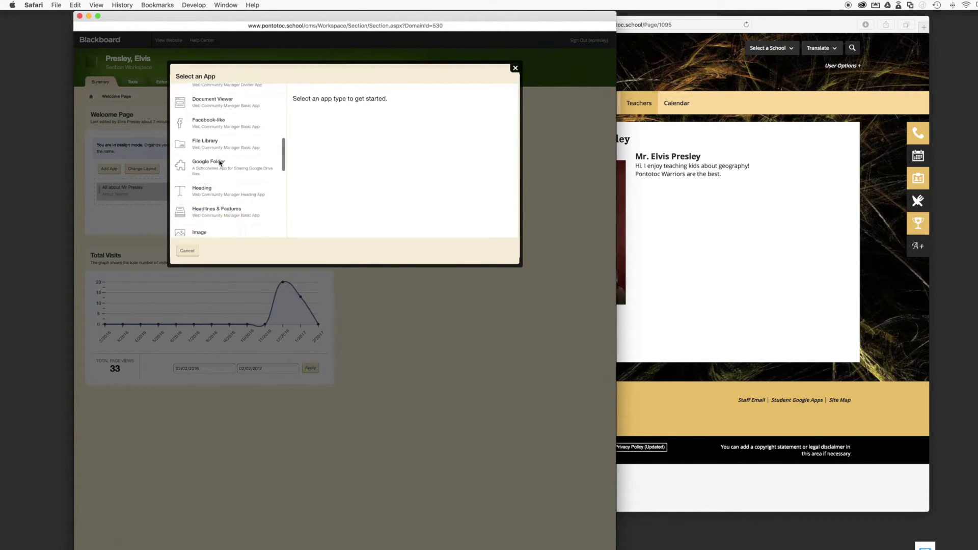
scroll(220, 162, "down", 10)
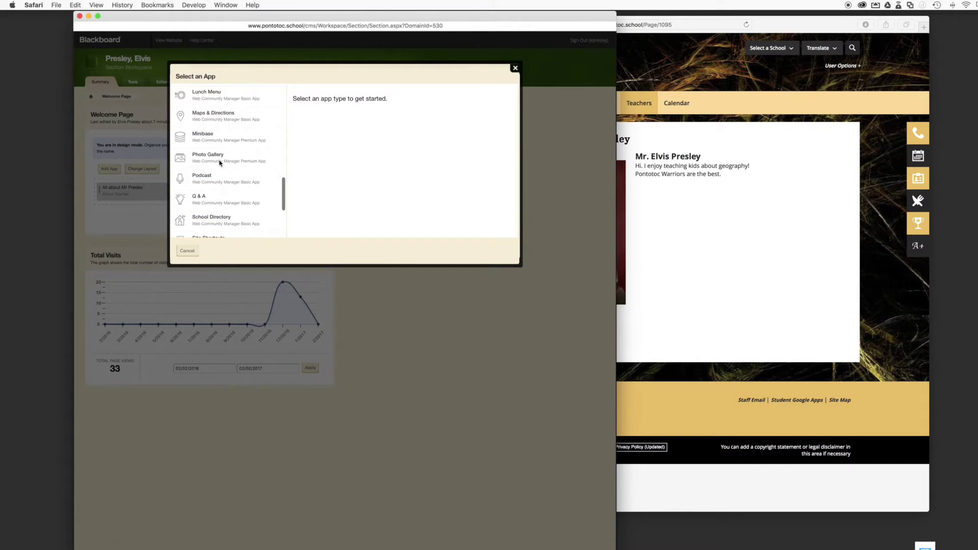
scroll(220, 162, "up", 2)
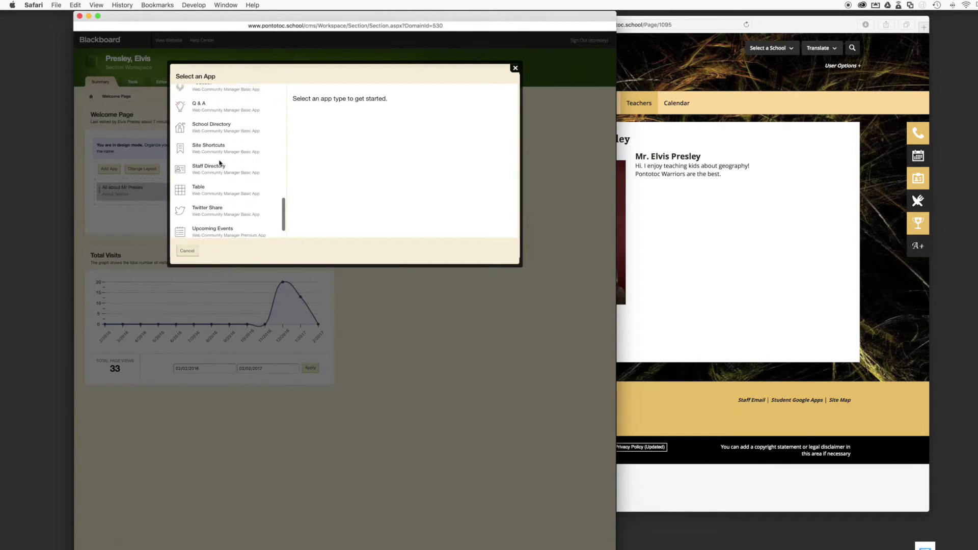
scroll(220, 162, "up", 6)
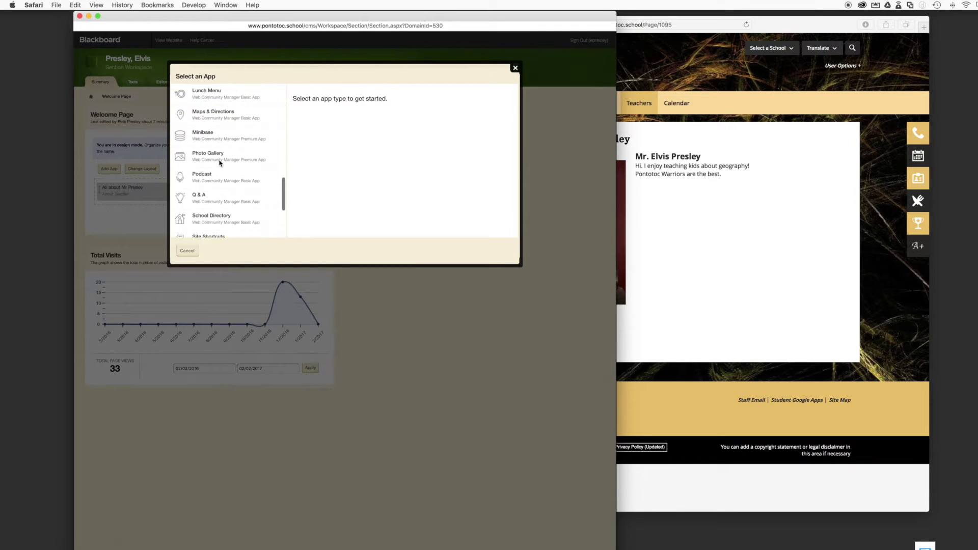
scroll(219, 162, "up", 6)
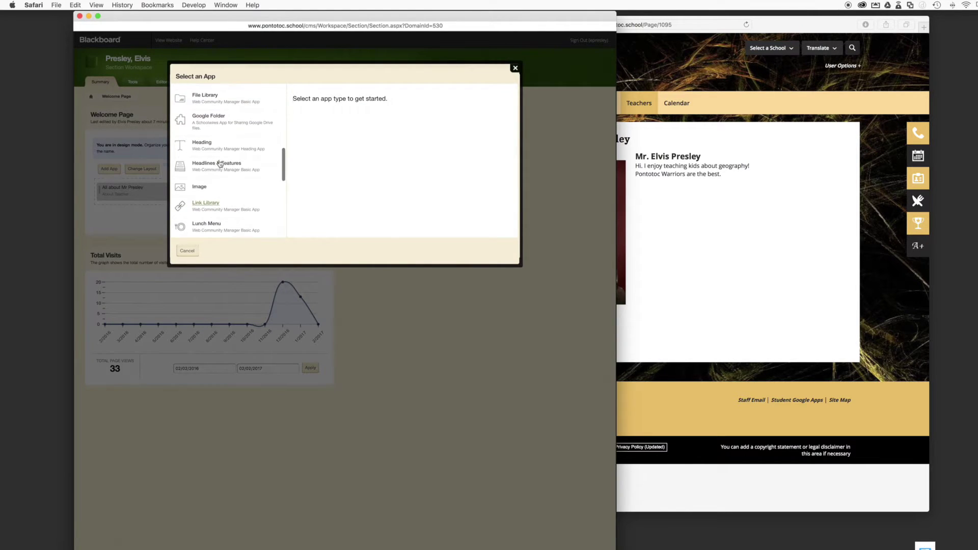
scroll(219, 162, "up", 6)
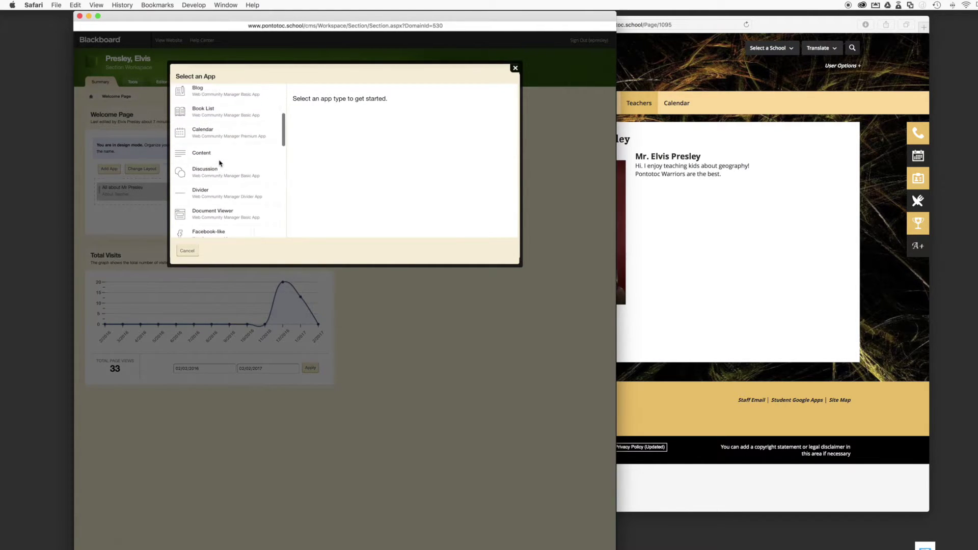
scroll(220, 162, "up", 5)
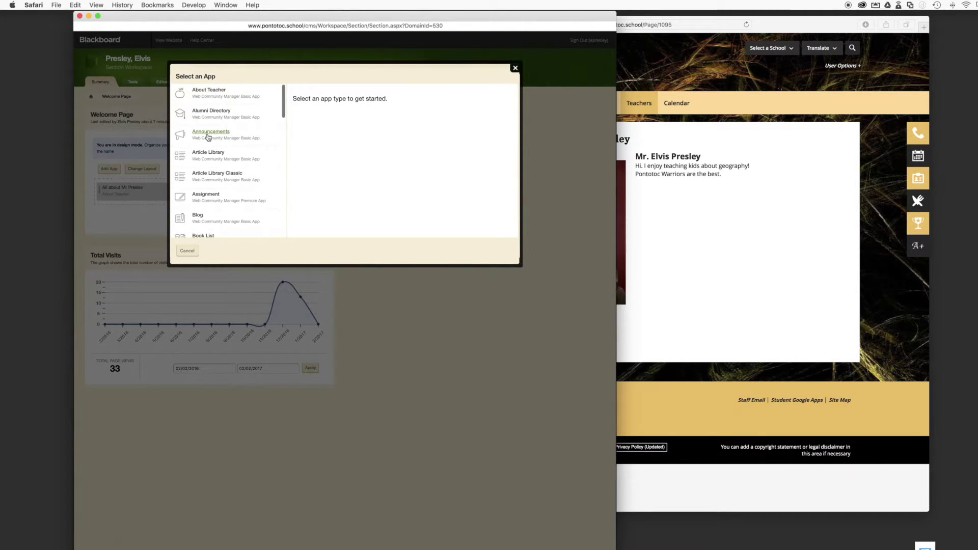
left_click(208, 137)
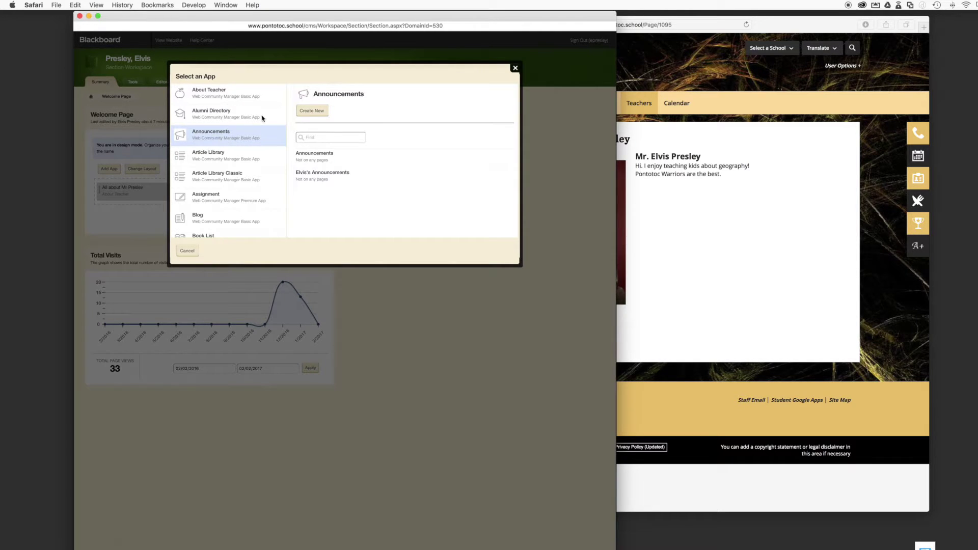
Create a new Announcements app named Elvis's Announcements on the Welcome page
left_click(315, 116)
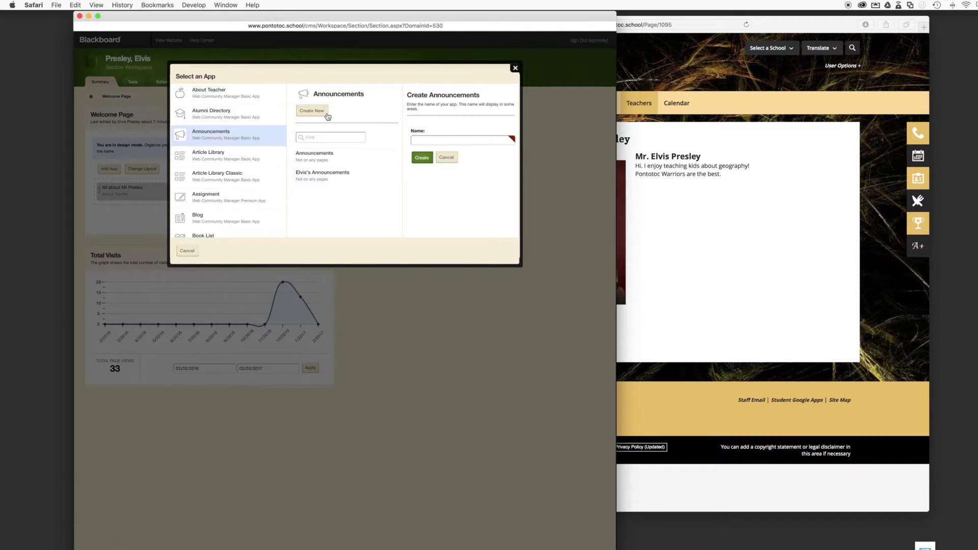
left_click(427, 140)
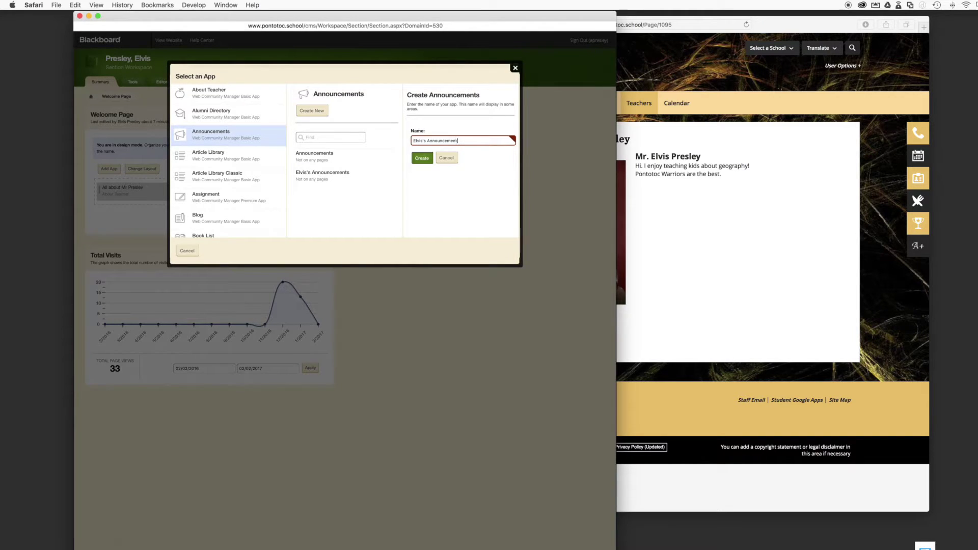
left_click(422, 159)
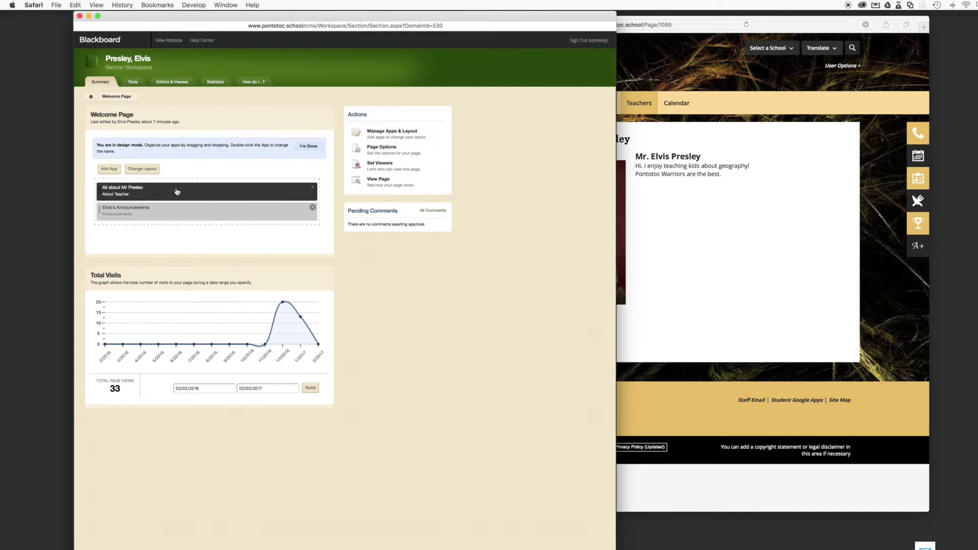
Keep the One Column layout unchanged and exit design mode
left_click(143, 170)
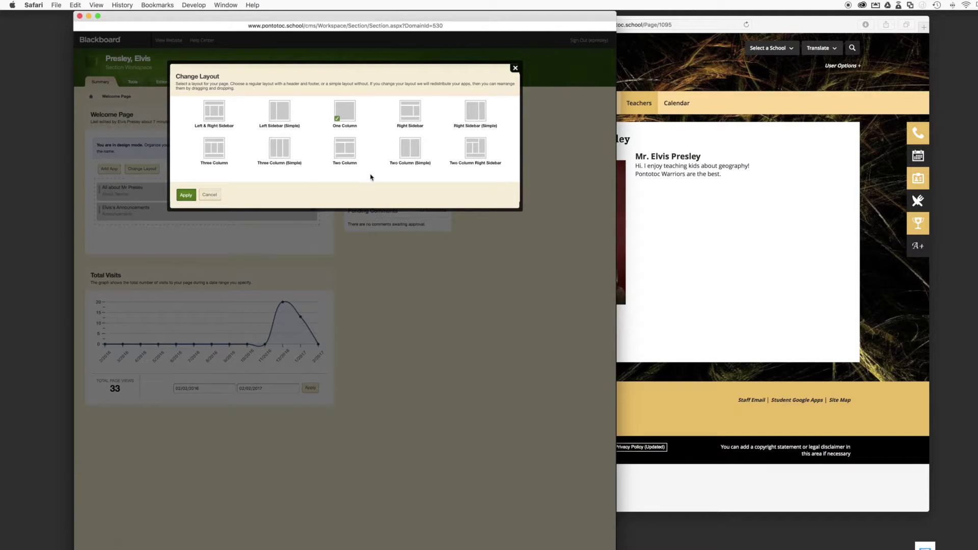
left_click(210, 196)
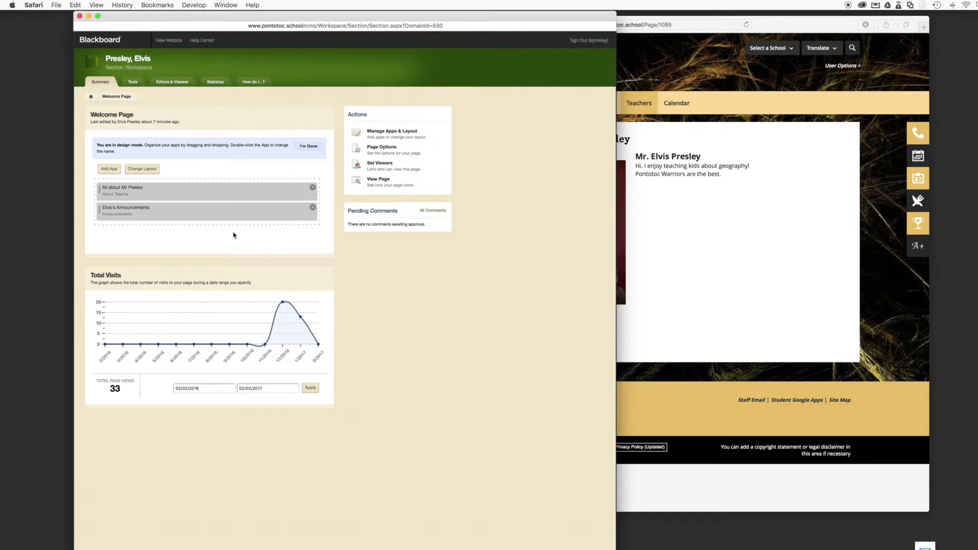
left_click(310, 148)
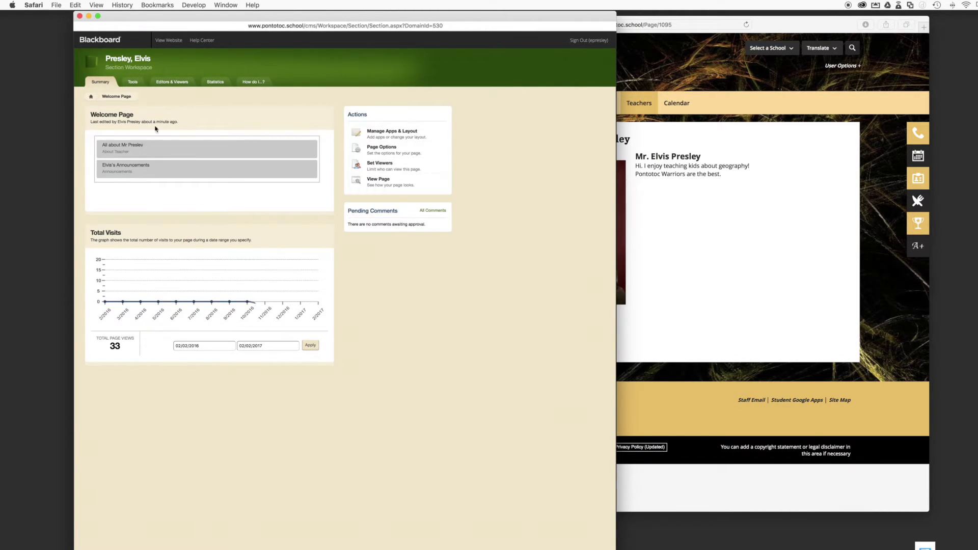
Open the Elvis's Announcements app and start a blank new announcement
left_click(195, 166)
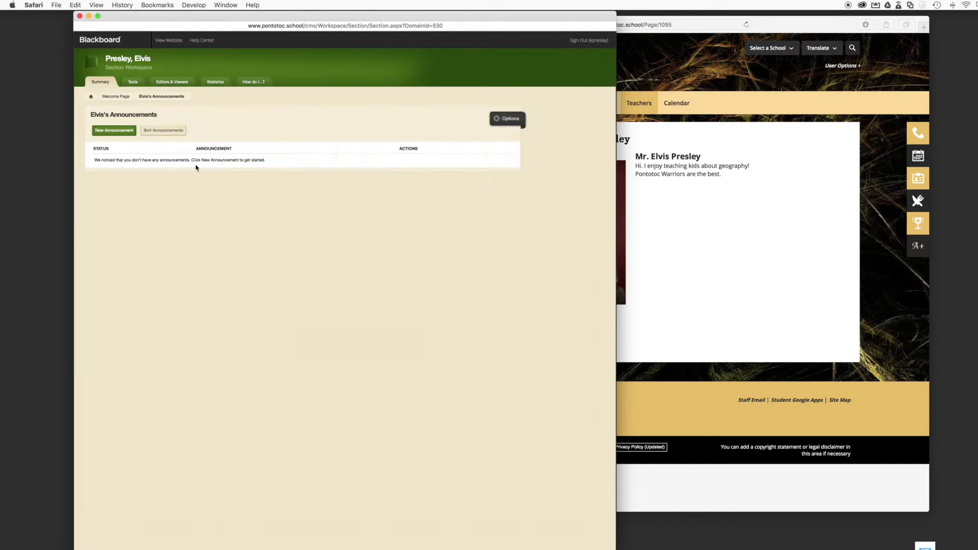
left_click(121, 96)
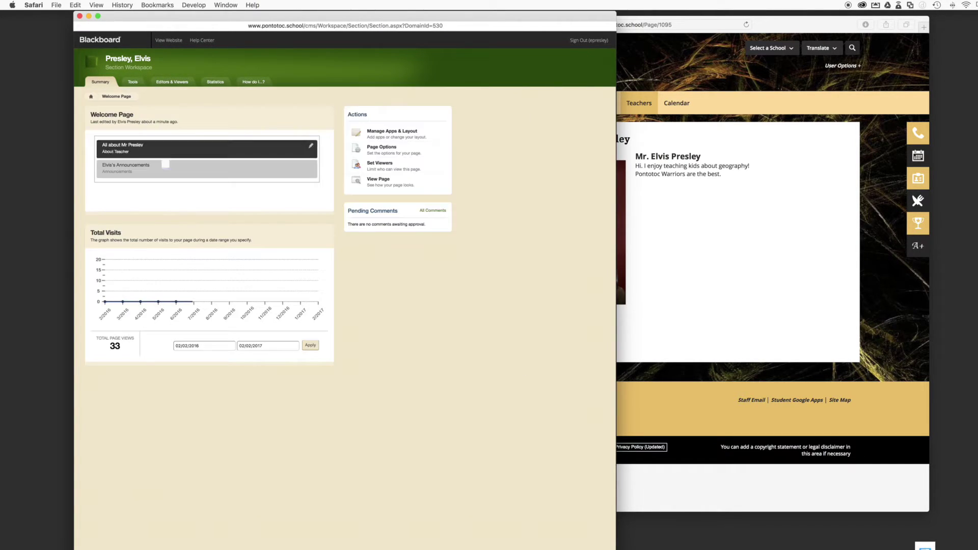
left_click(216, 170)
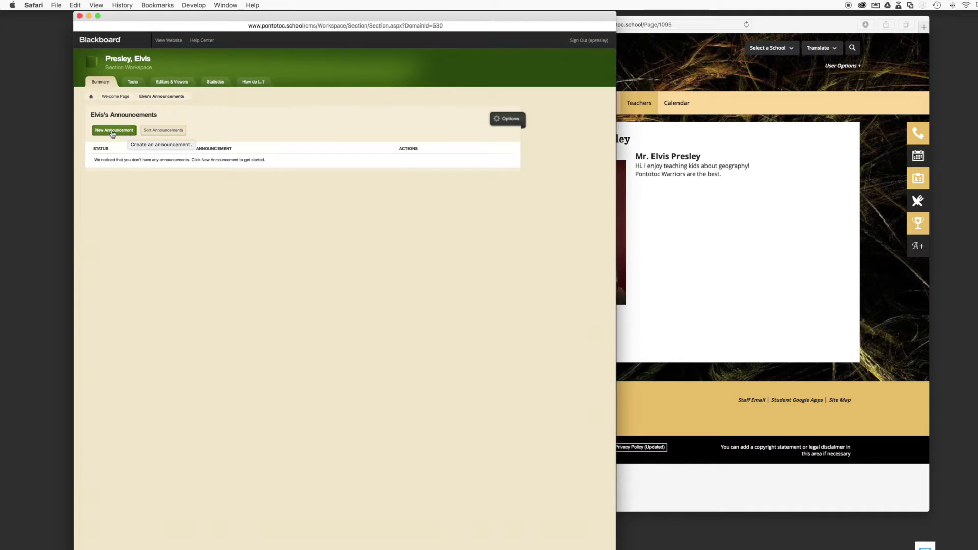
left_click(128, 134)
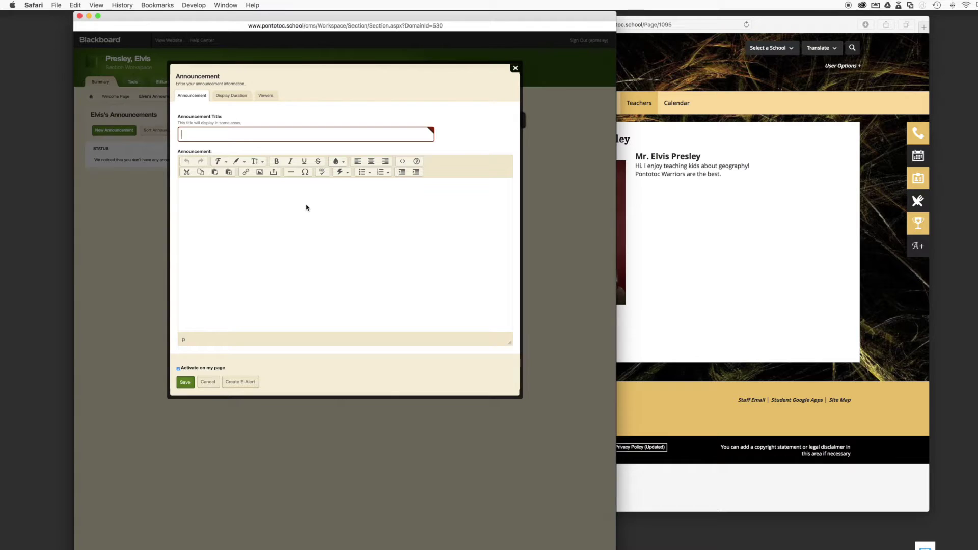
Enter a 'Congratulations' title naming the student and move to the body text
type("S")
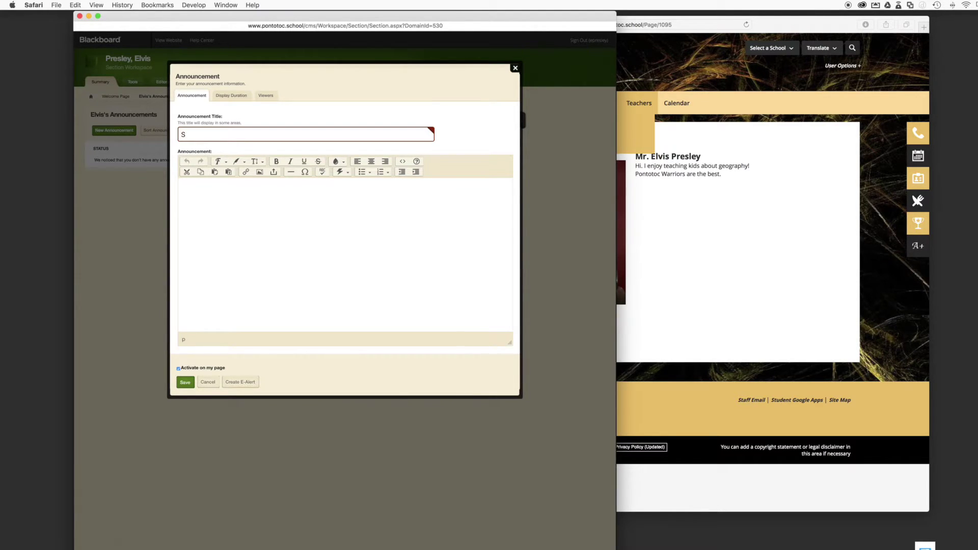
type("Congratulations to John!")
key("Tab")
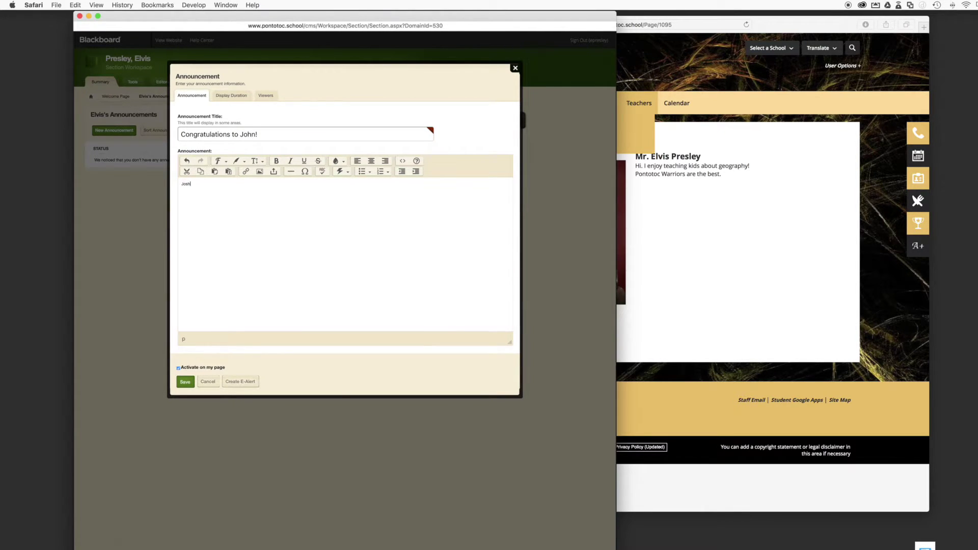
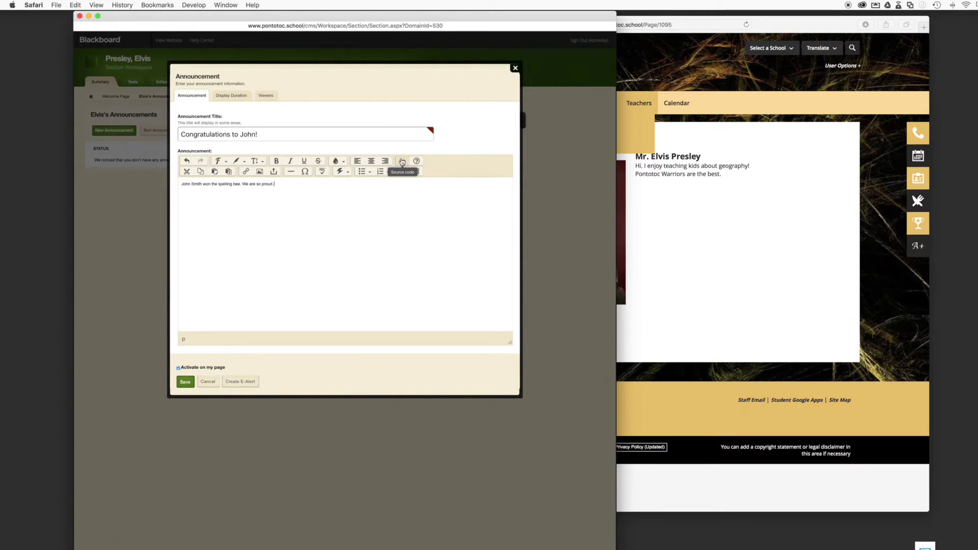
Look at the editor's HTML source and its about information, then close both
left_click(403, 162)
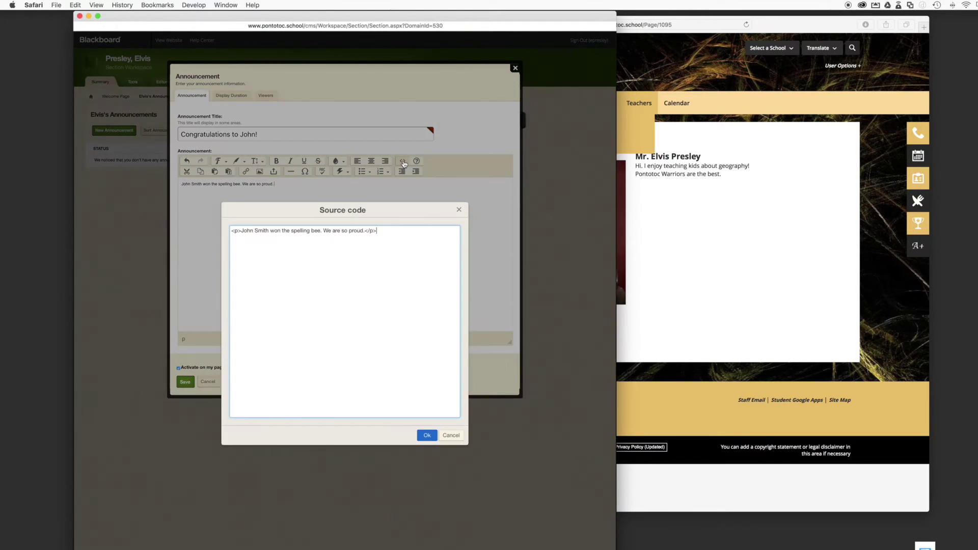
left_click(459, 211)
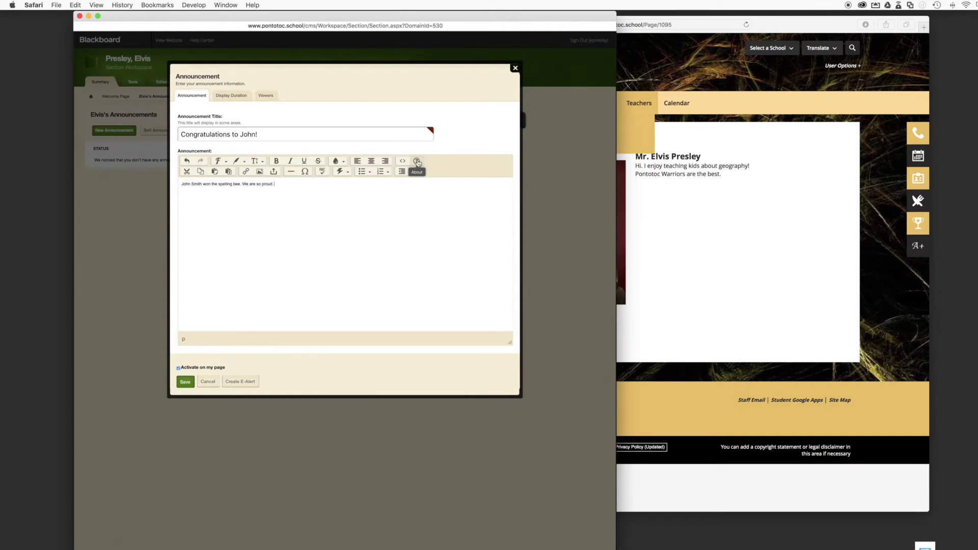
left_click(418, 161)
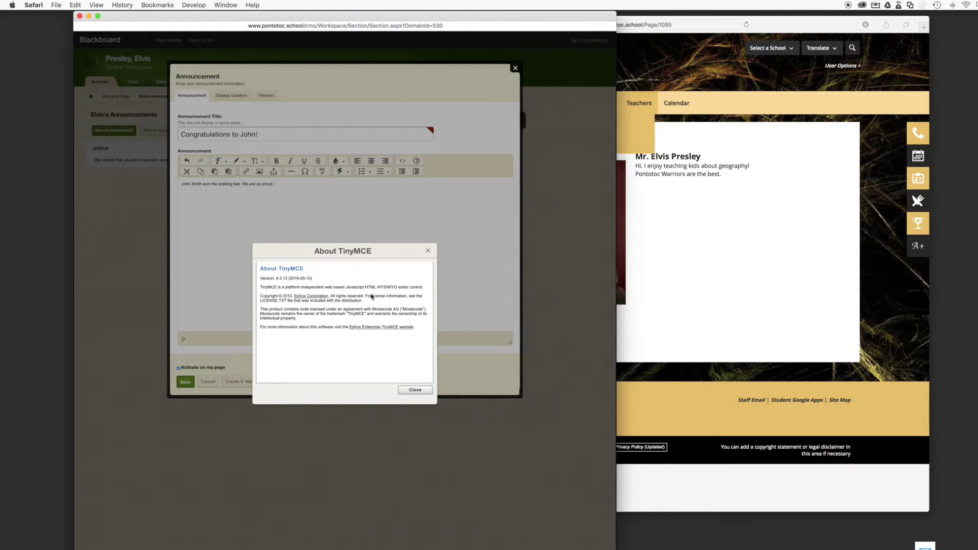
left_click(428, 250)
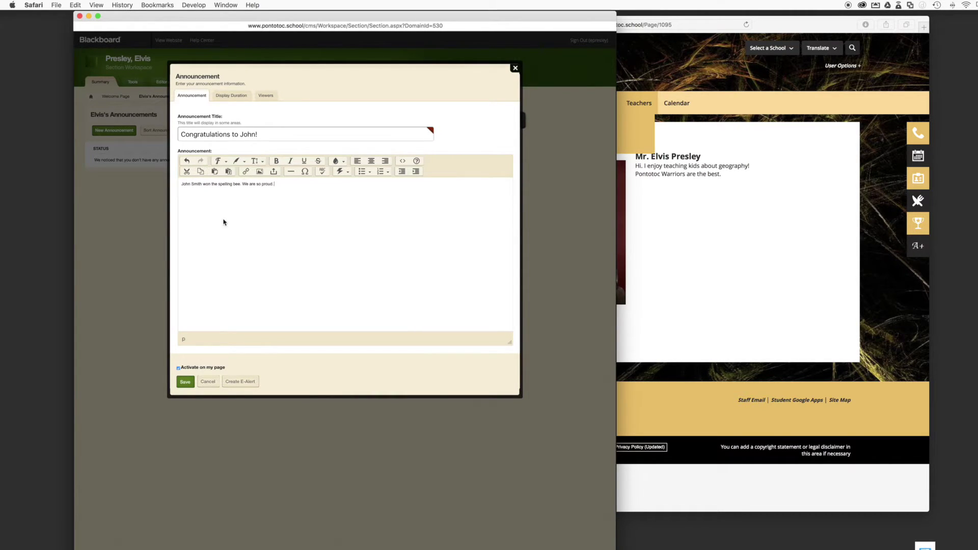
Make all the body text red, underlined, bold and large, and save the announcement
key("super+a")
left_click(345, 164)
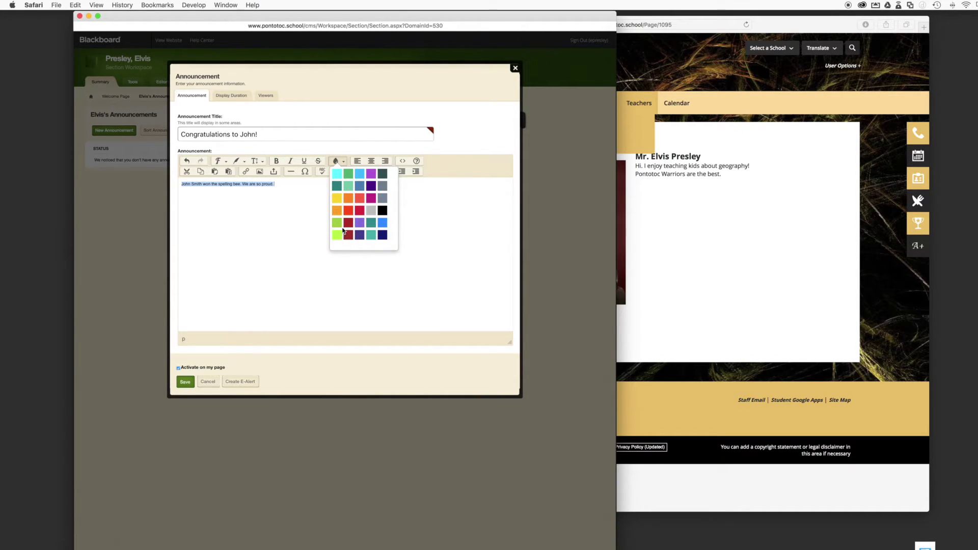
left_click(359, 213)
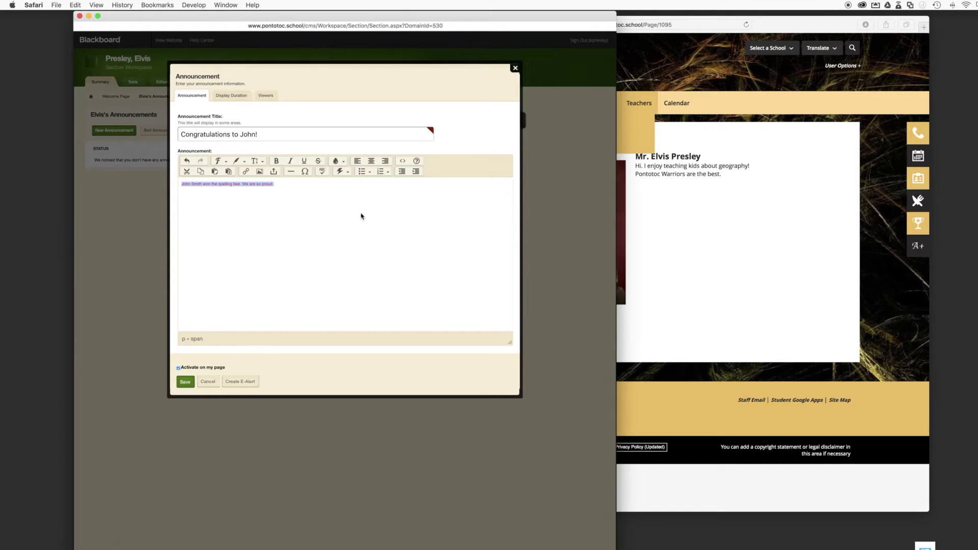
left_click(343, 162)
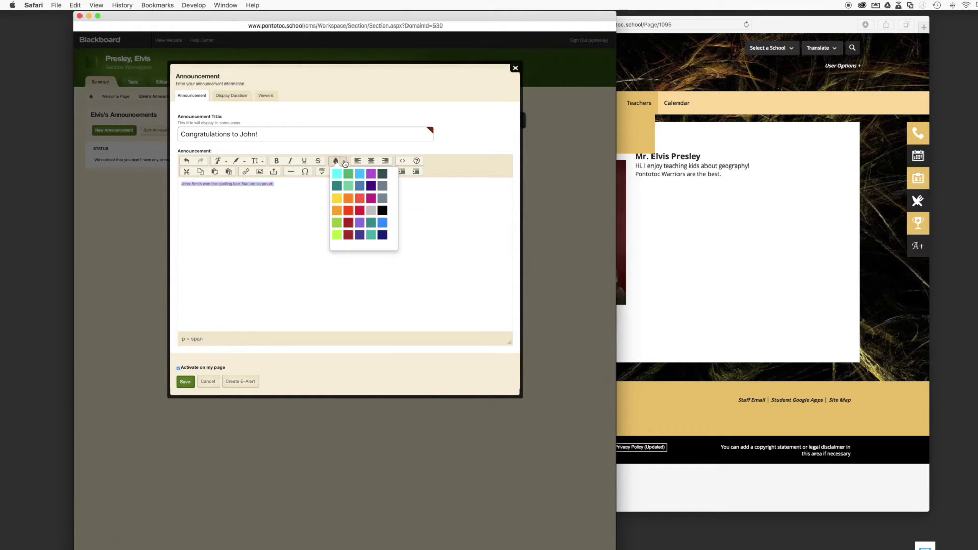
left_click(350, 213)
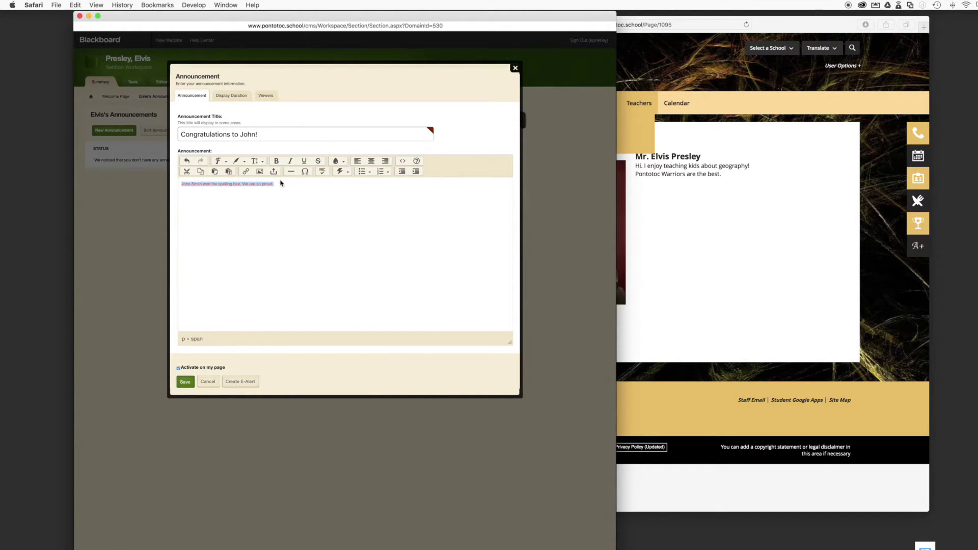
left_click(302, 163)
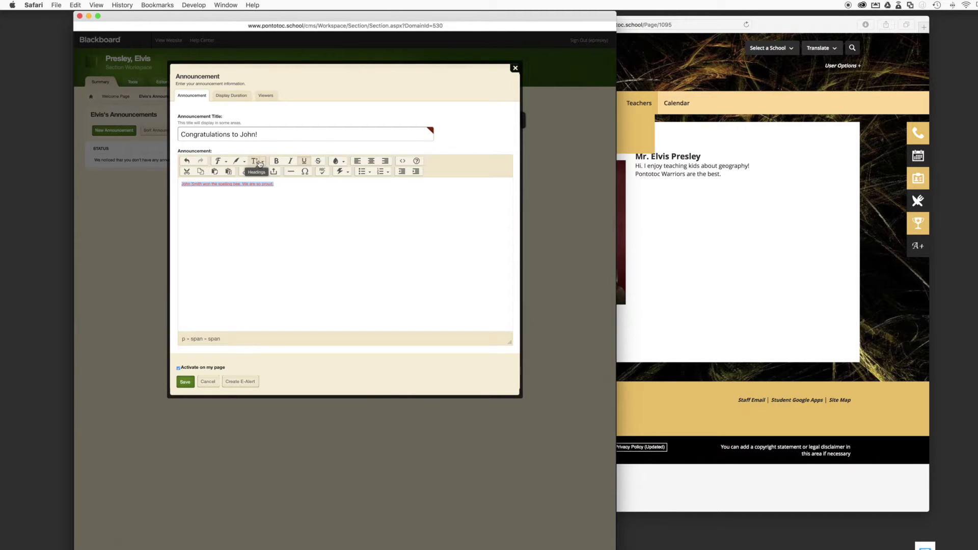
left_click(279, 162)
left_click(245, 162)
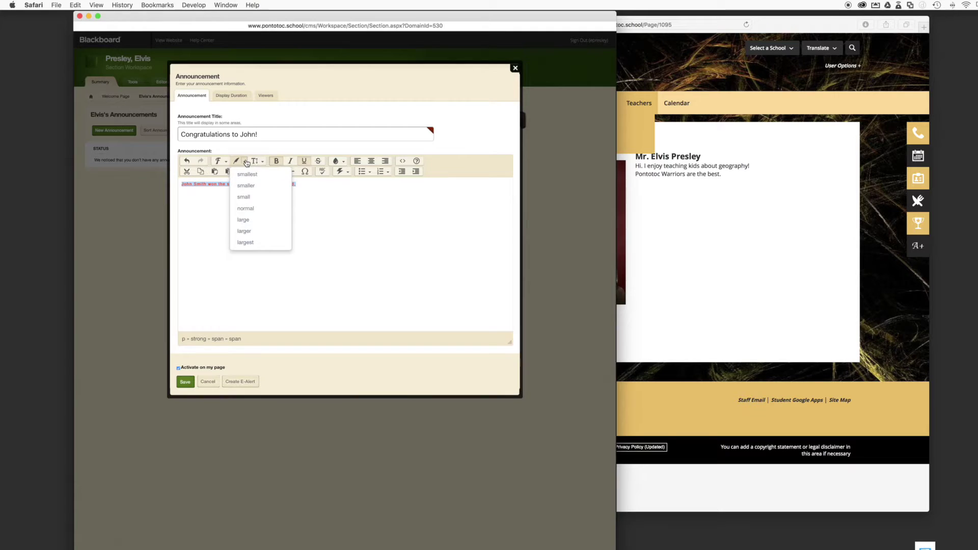
left_click(257, 220)
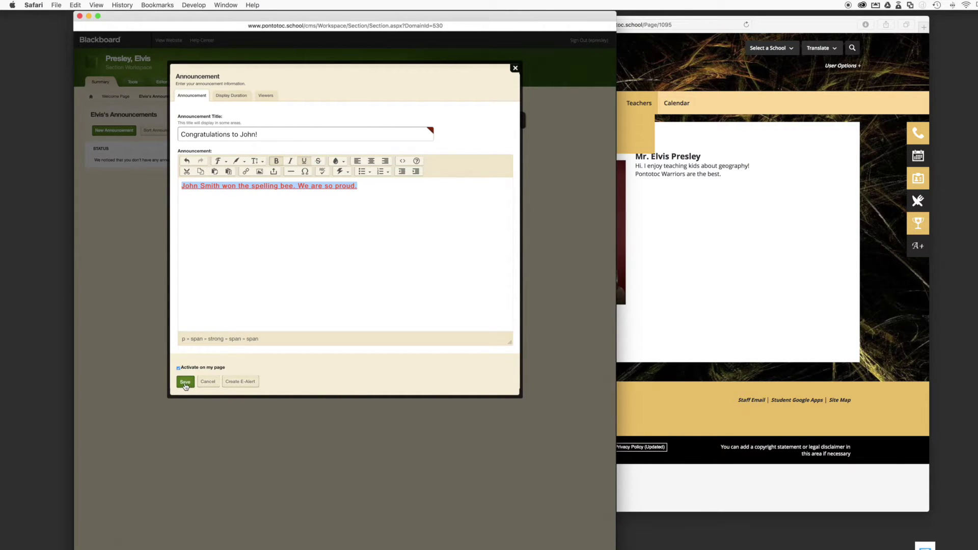
left_click(185, 382)
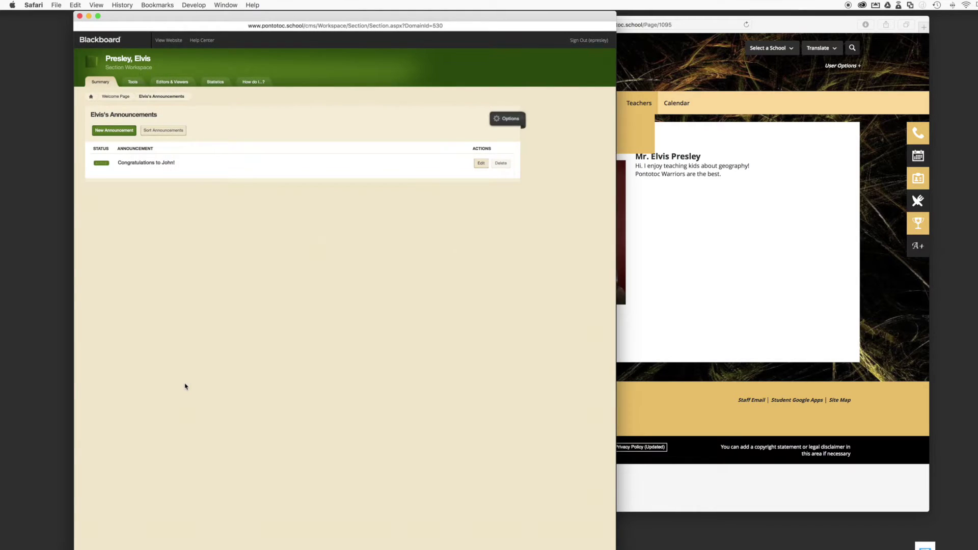
Reload the public teacher page to see the announcement as published
left_click(646, 353)
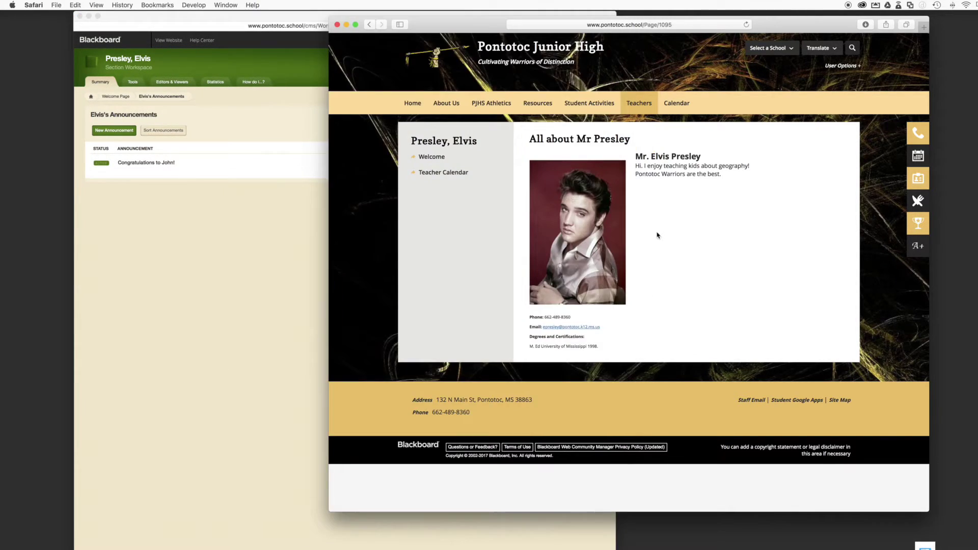
left_click(746, 25)
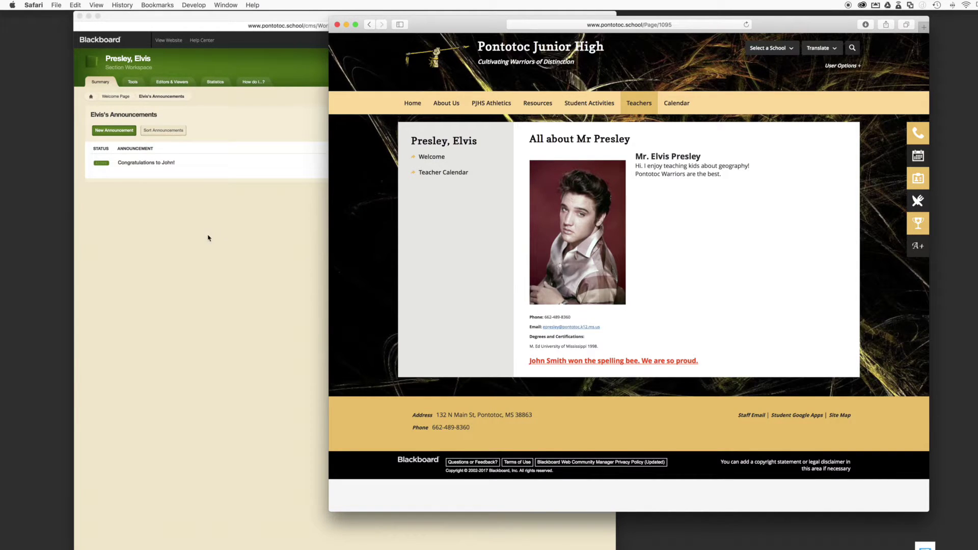
left_click(173, 209)
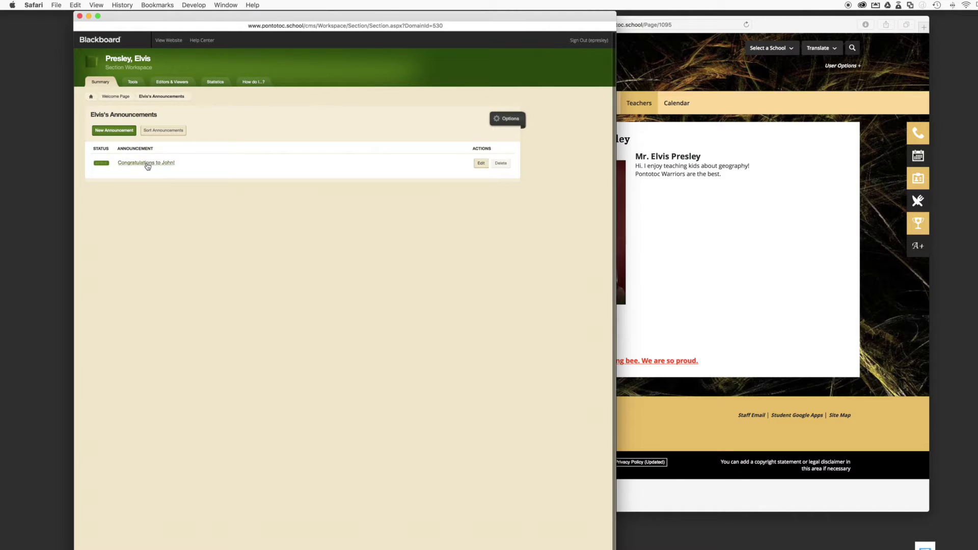
Copy the Congratulations title onto a new first line of the body and save
left_click(147, 166)
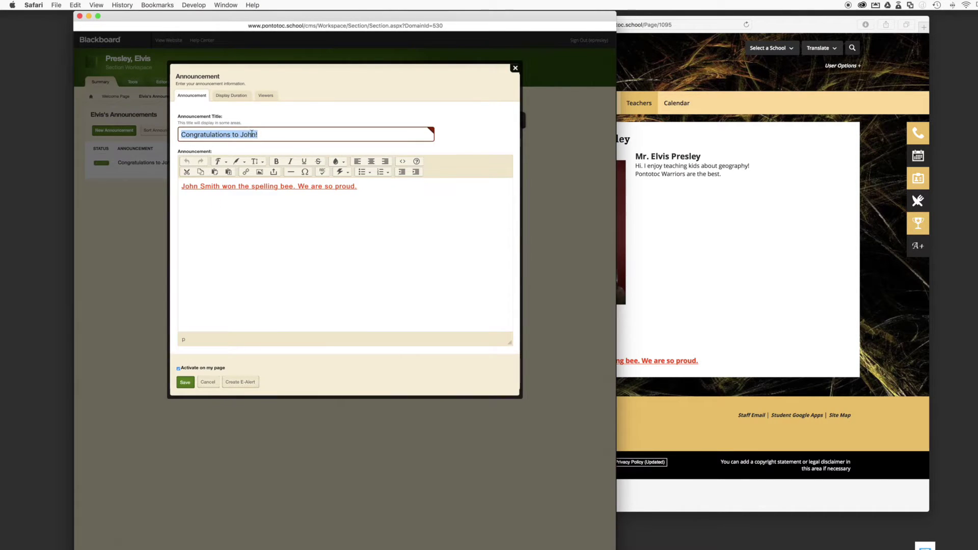
right_click(249, 138)
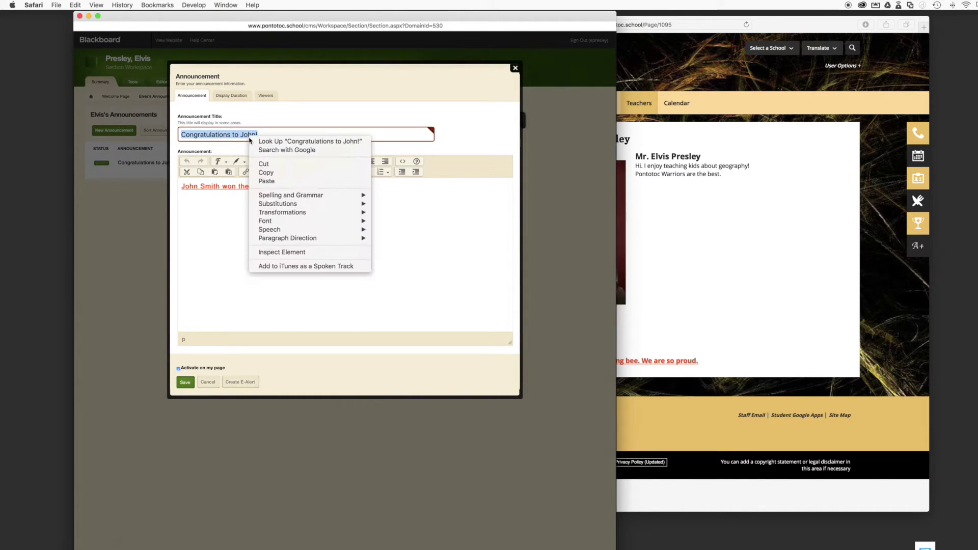
left_click(275, 173)
left_click(181, 192)
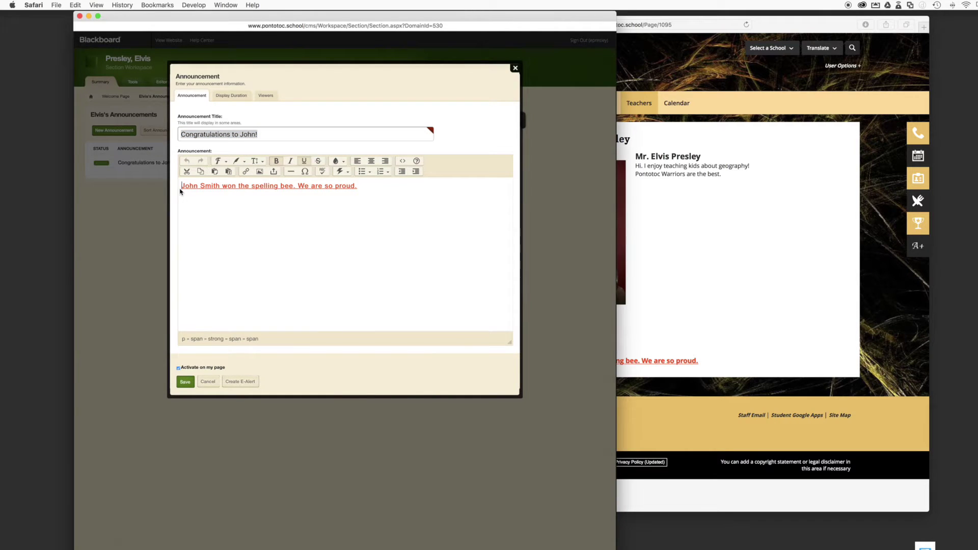
key("Return")
key("super+v")
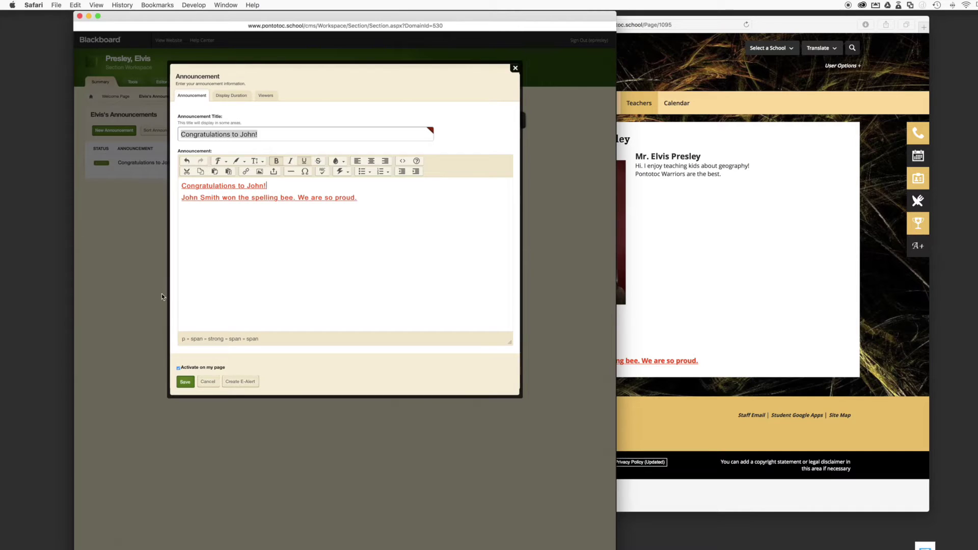
left_click(183, 383)
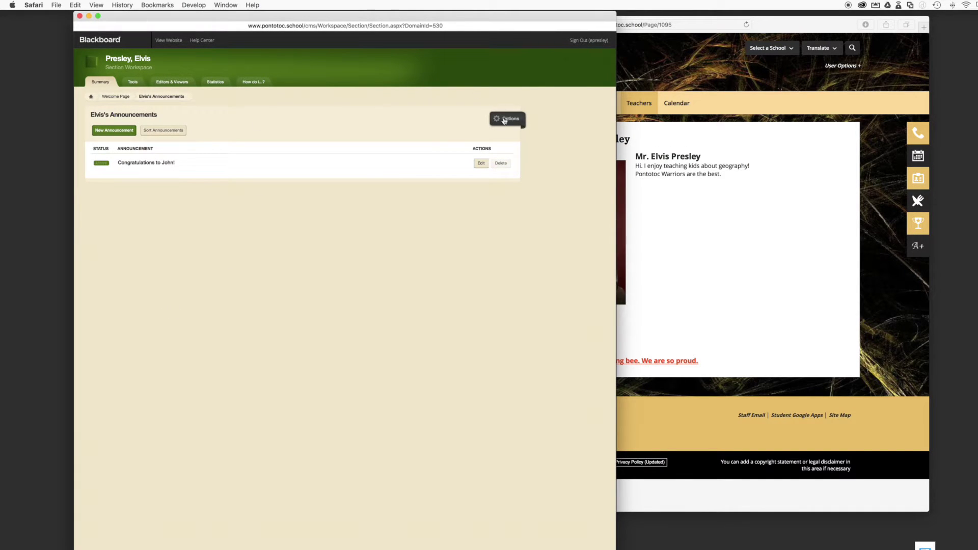
Turn on showing the app name in the announcements app settings and save
left_click(666, 254)
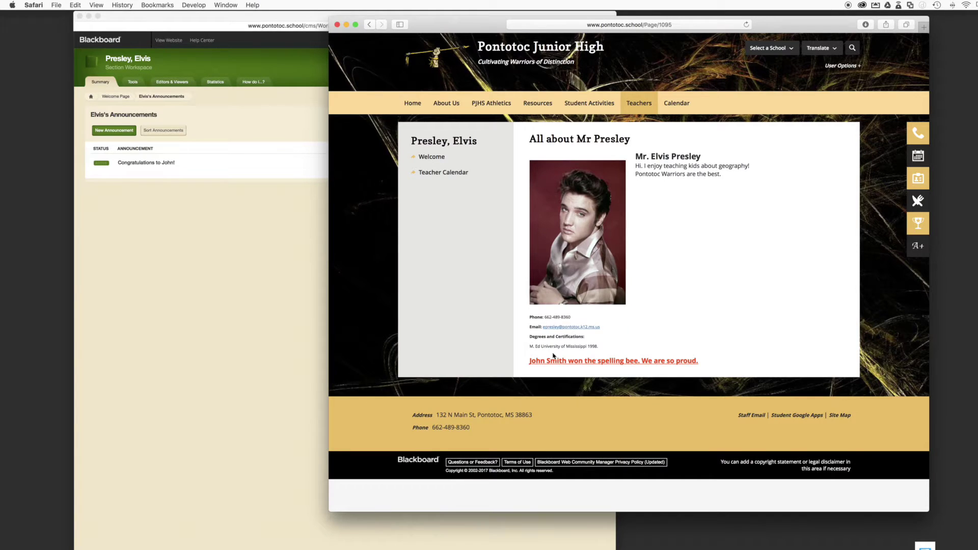
left_click(306, 261)
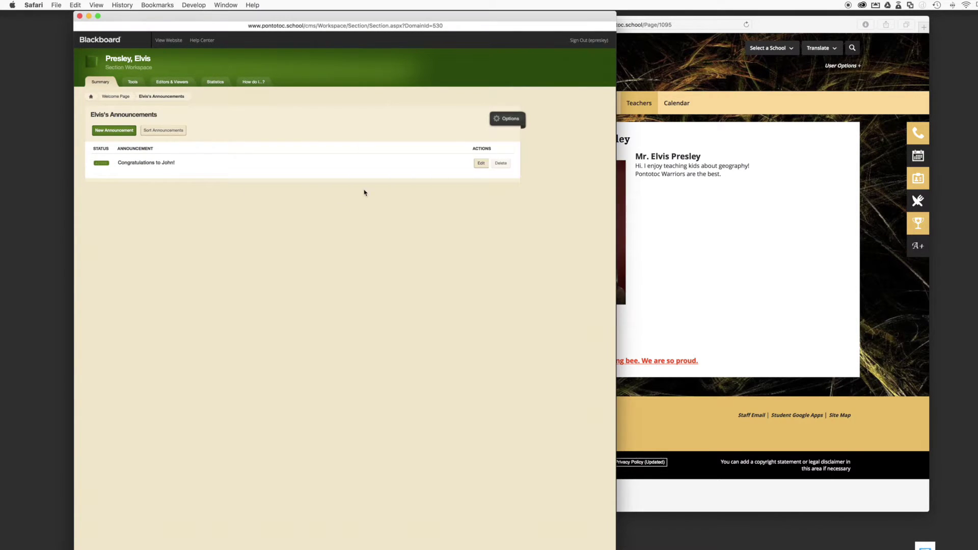
left_click(506, 121)
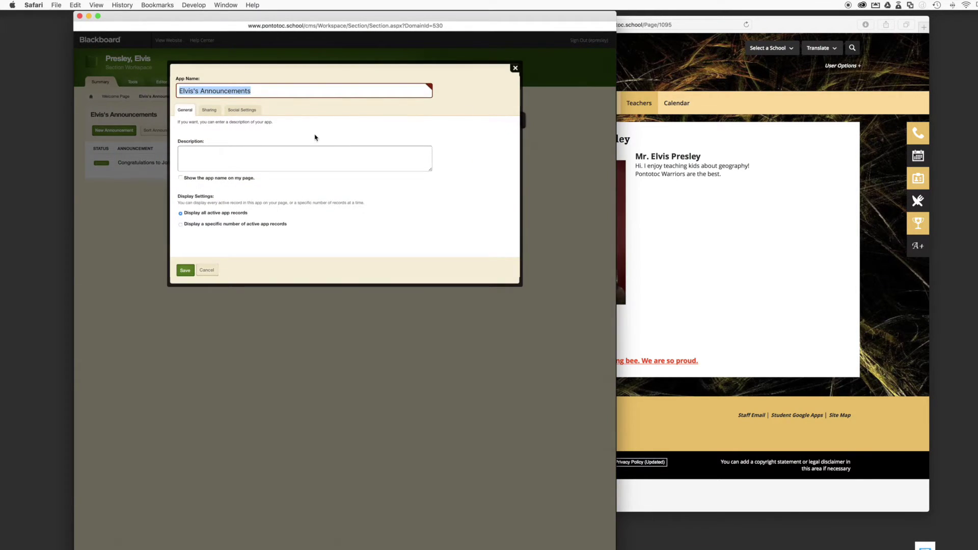
left_click(181, 177)
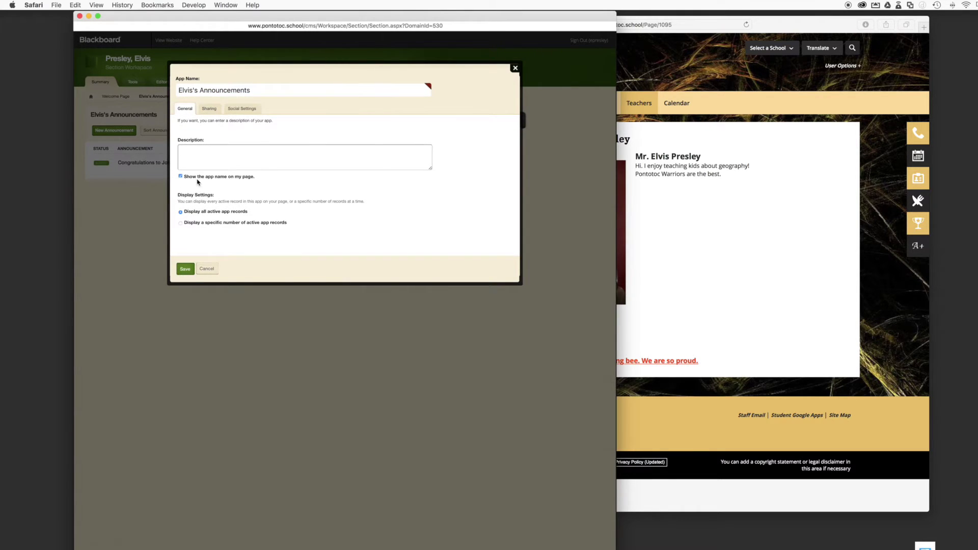
left_click(185, 268)
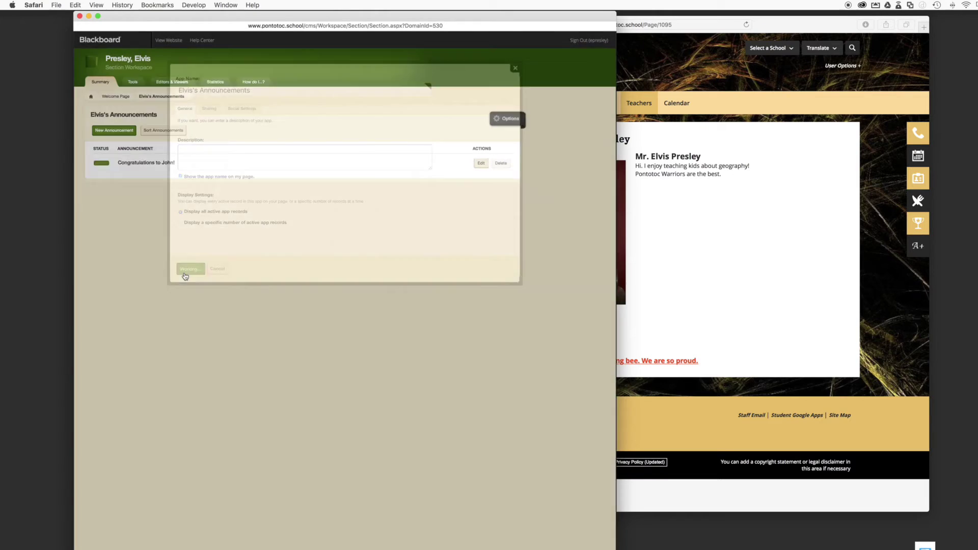
Reload the public teacher page to check the announcement changes
left_click(777, 273)
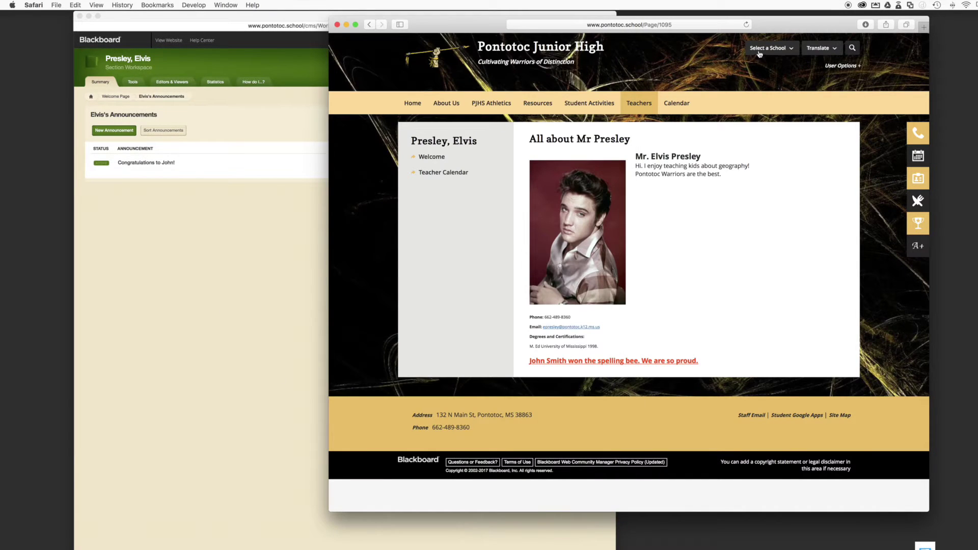
left_click(746, 24)
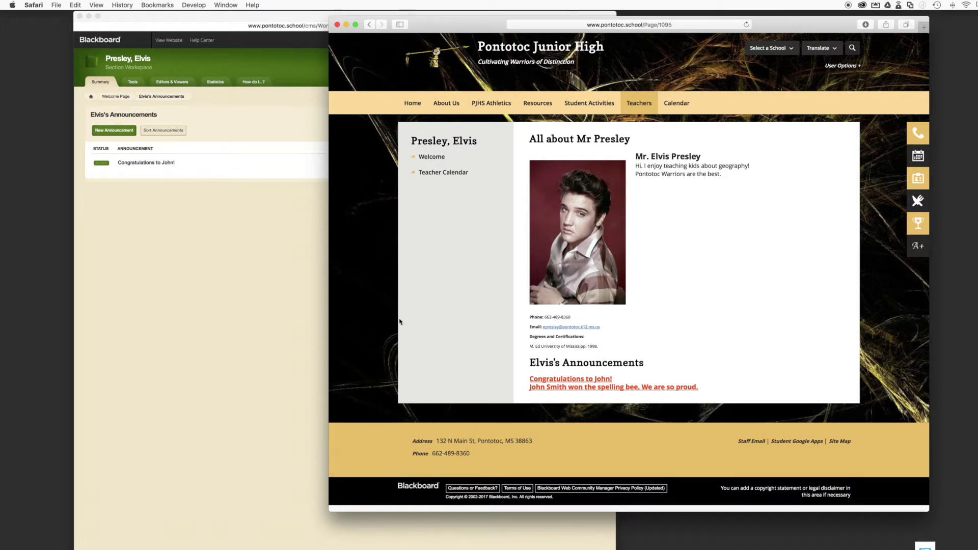
left_click(265, 302)
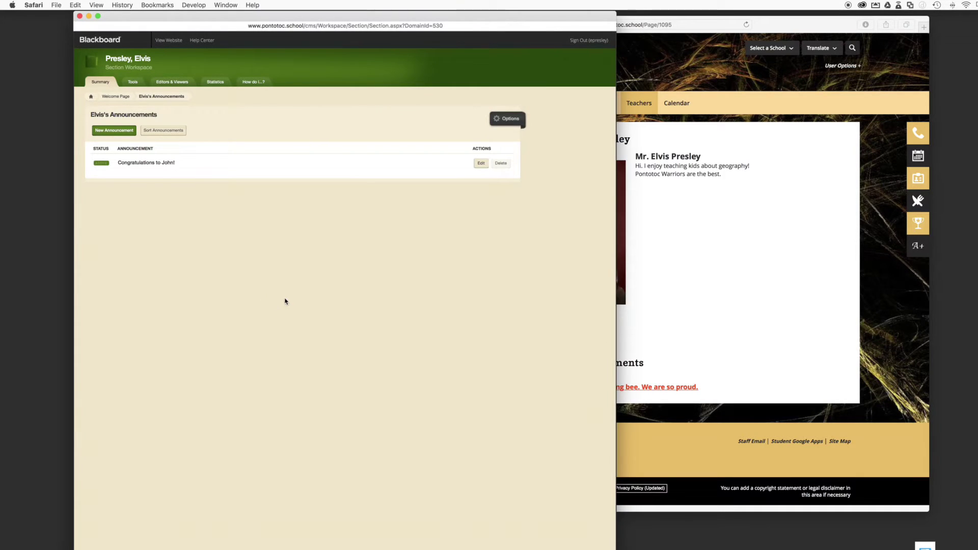
left_click(661, 302)
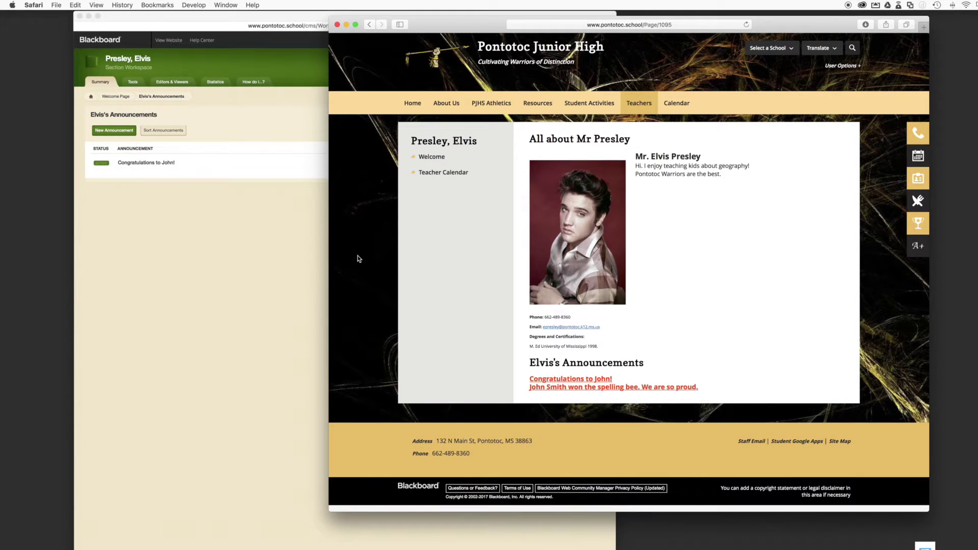
left_click(217, 261)
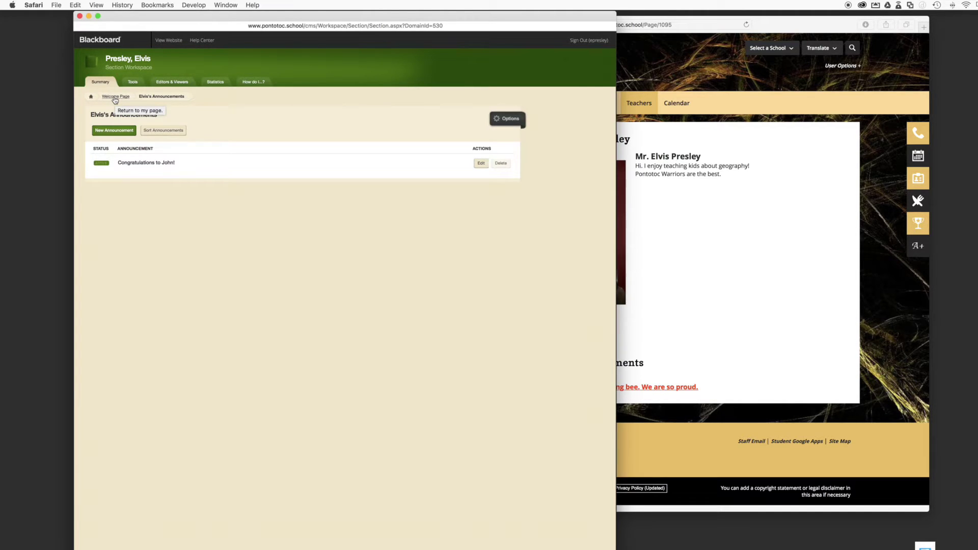
Go to the section's list of current pages
left_click(115, 98)
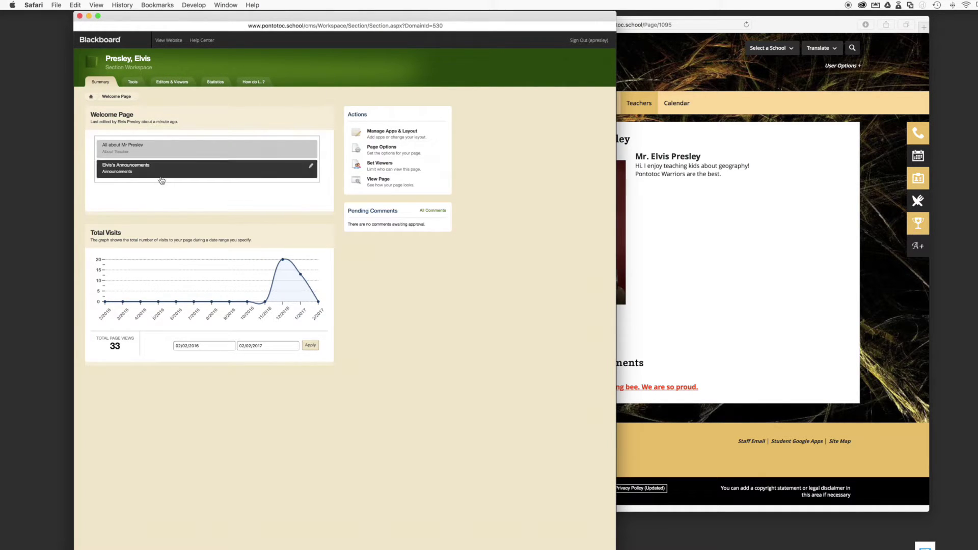
left_click(731, 237)
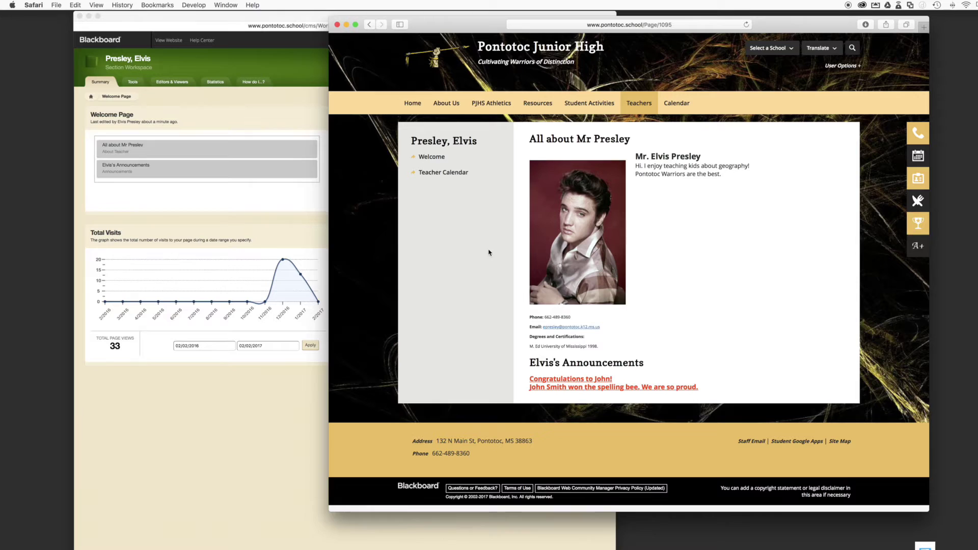
left_click(92, 99)
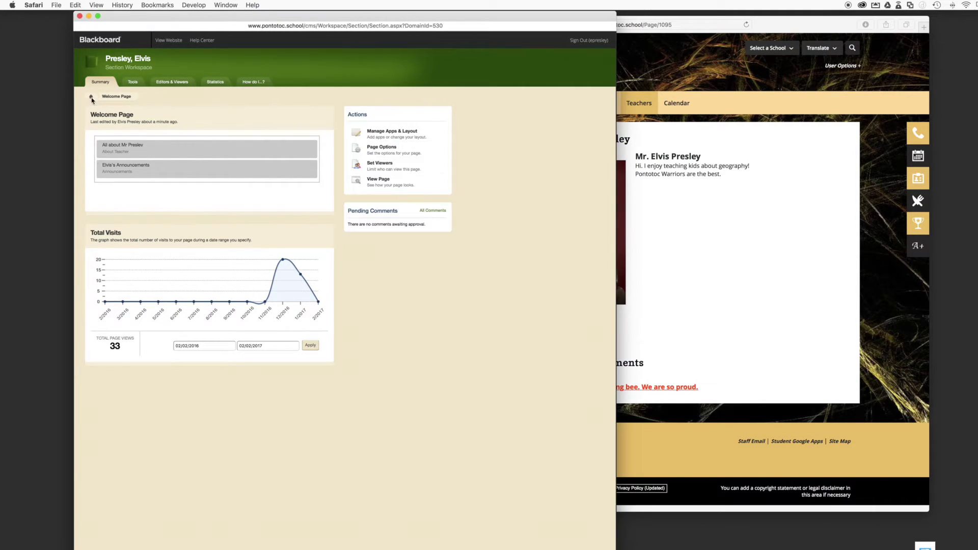
left_click(92, 98)
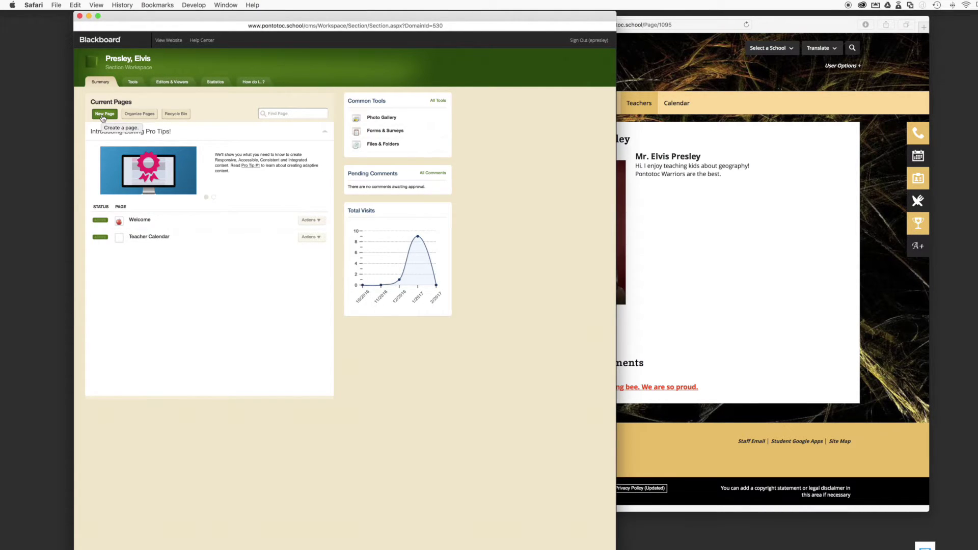
Start a new page and choose the Blank Page type
left_click(104, 115)
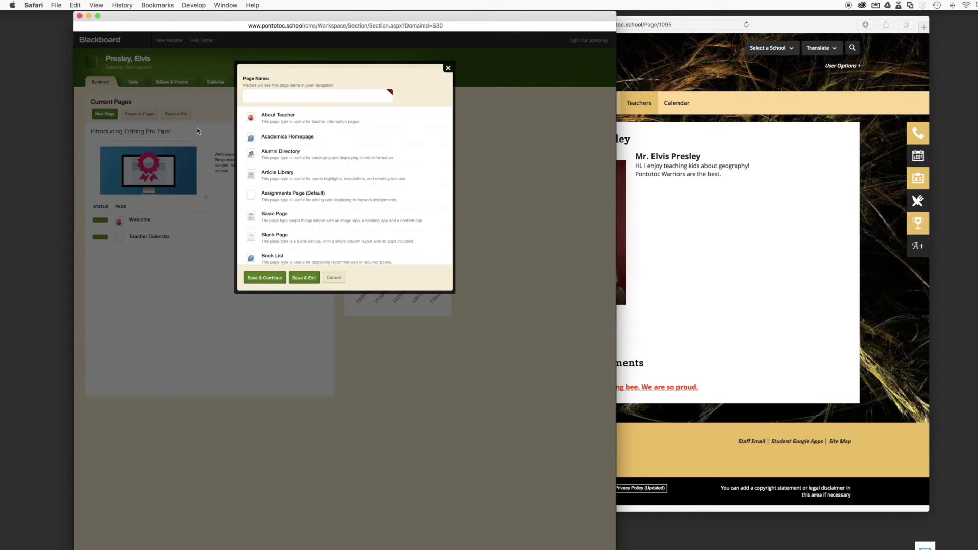
left_click(322, 92)
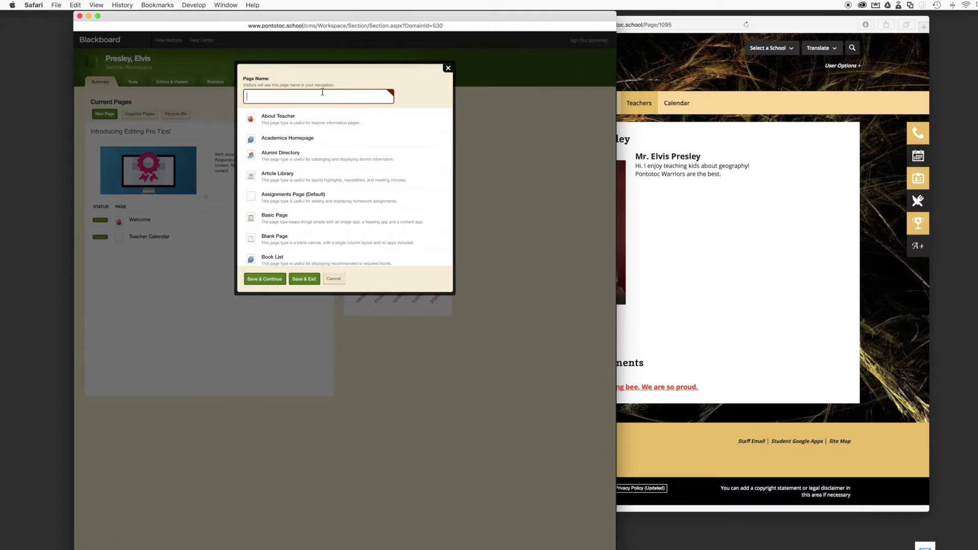
scroll(323, 232, "down", 1)
scroll(323, 233, "down", 5)
scroll(323, 233, "up", 3)
scroll(323, 233, "up", 2)
scroll(308, 241, "down", 4)
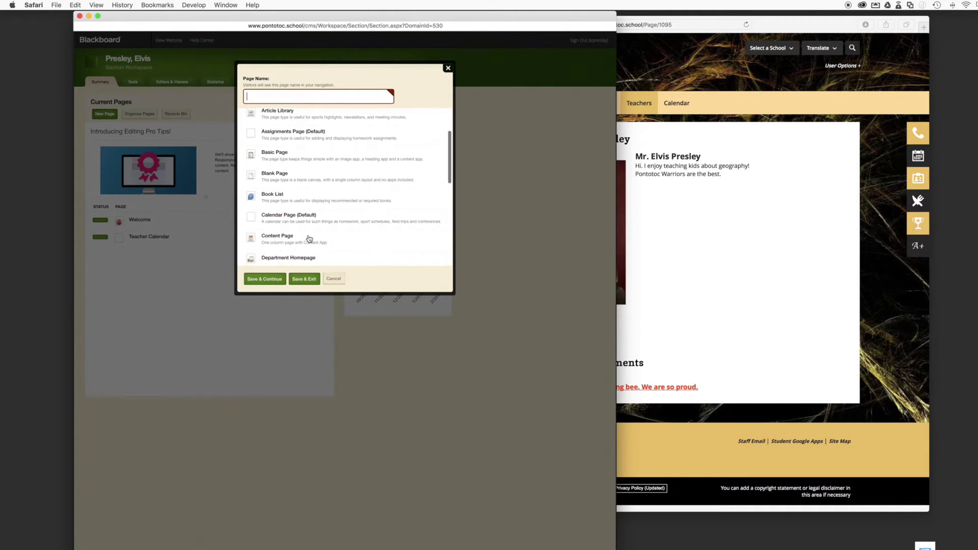
scroll(309, 239, "down", 3)
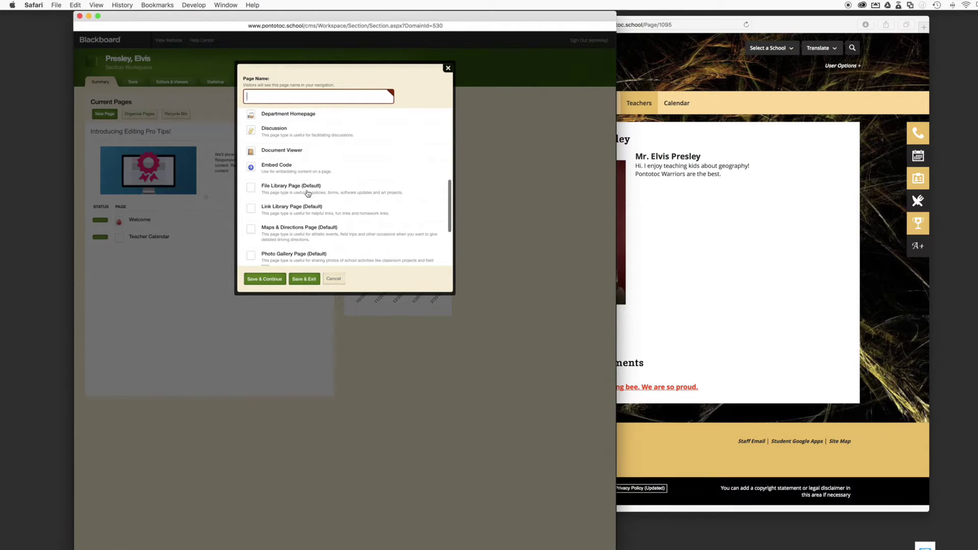
scroll(293, 217, "down", 2)
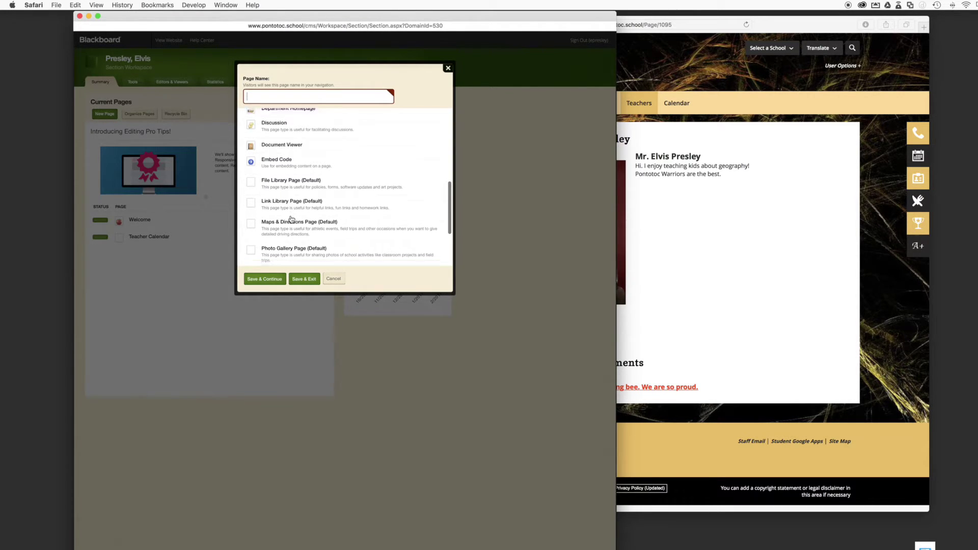
scroll(291, 219, "down", 4)
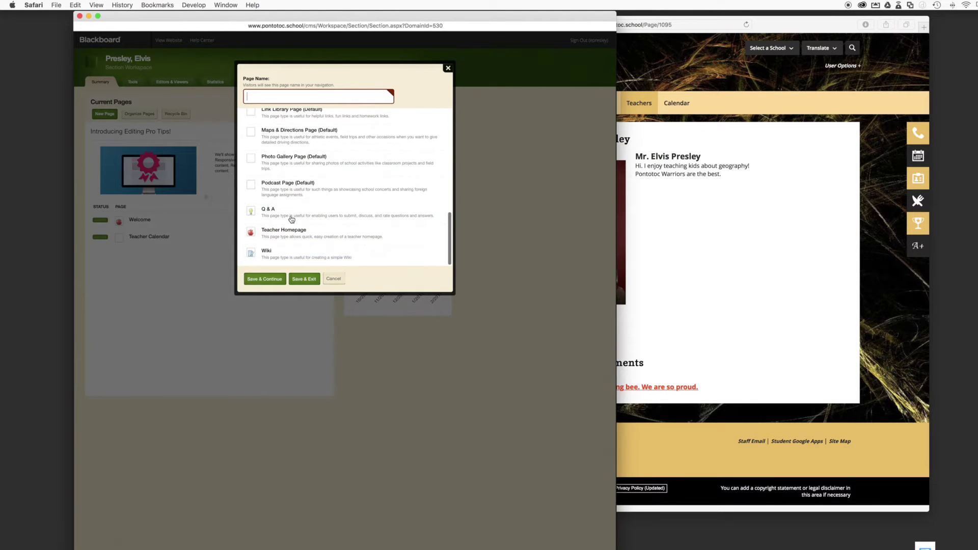
scroll(291, 219, "up", 3)
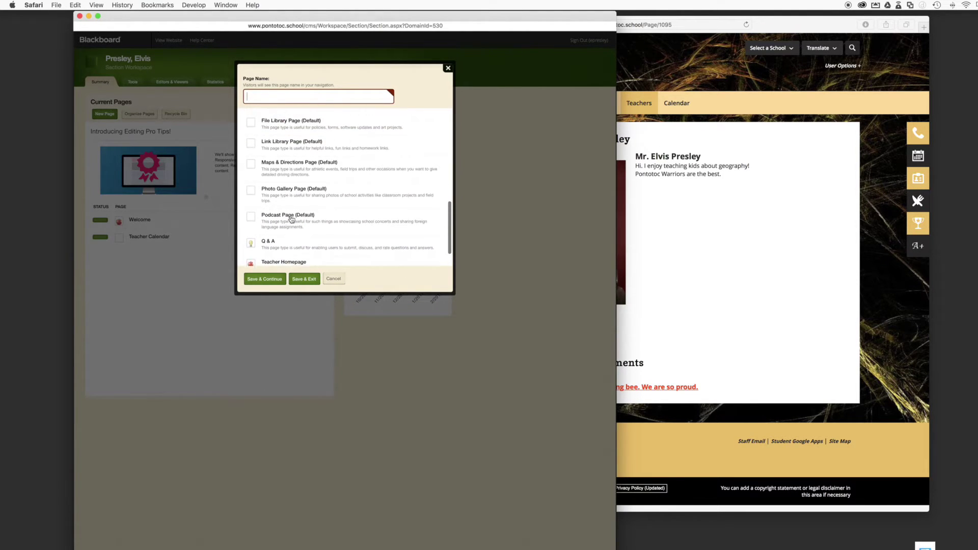
scroll(291, 219, "up", 7)
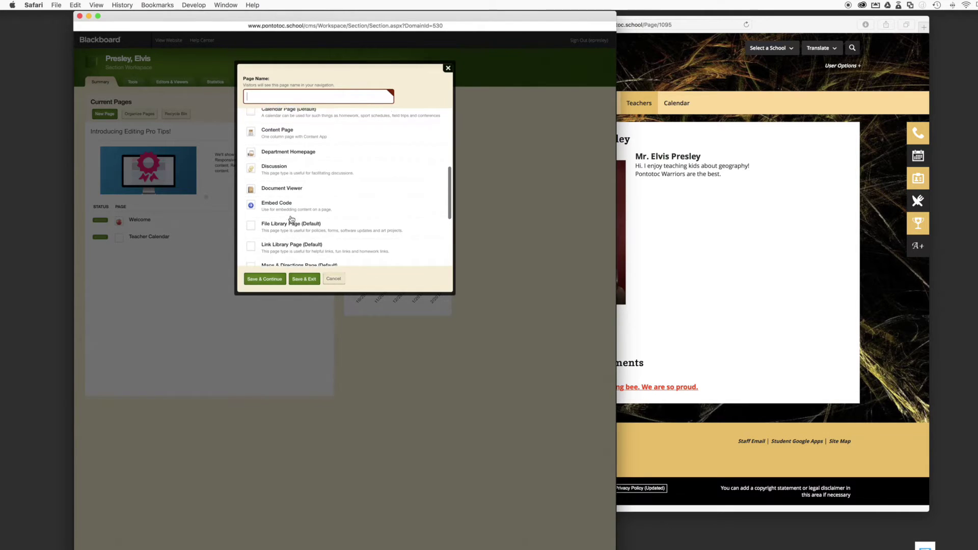
scroll(291, 219, "up", 8)
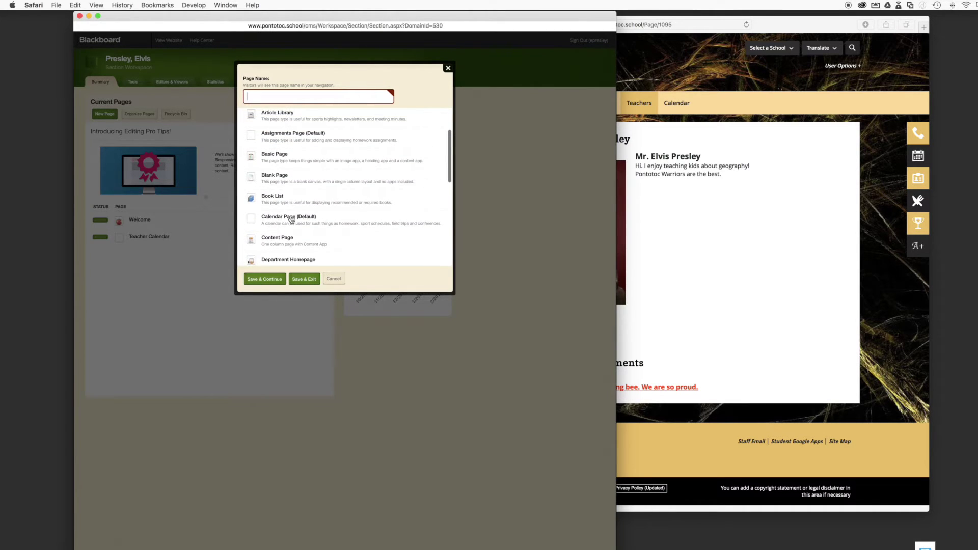
scroll(292, 219, "up", 1)
scroll(292, 219, "up", 1)
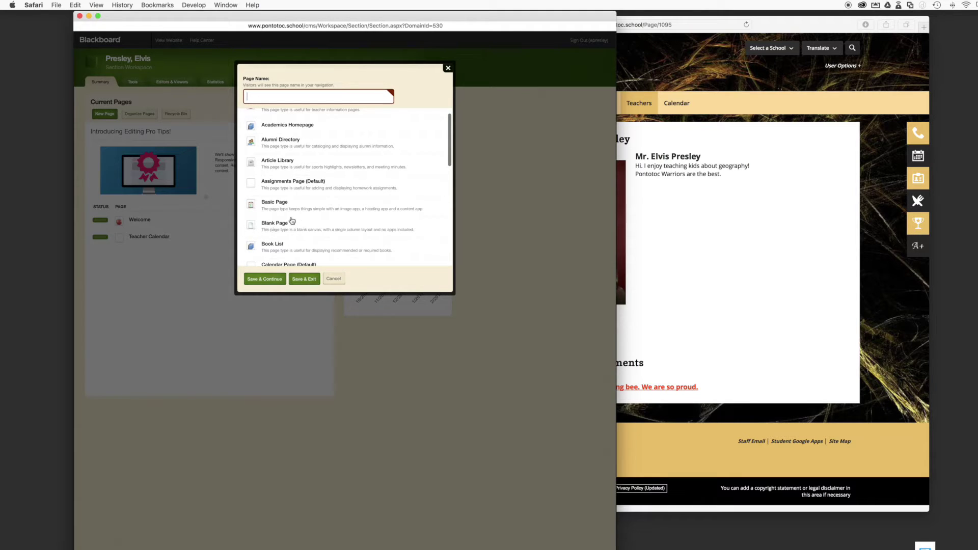
left_click(279, 225)
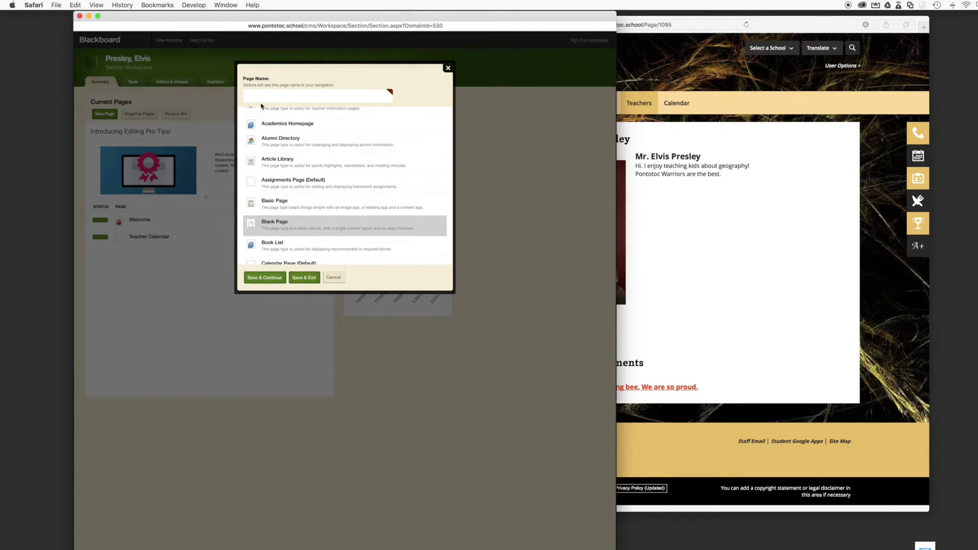
Name the page with the teacher's name plus 'Classroom Files' and save and continue
left_click(315, 97)
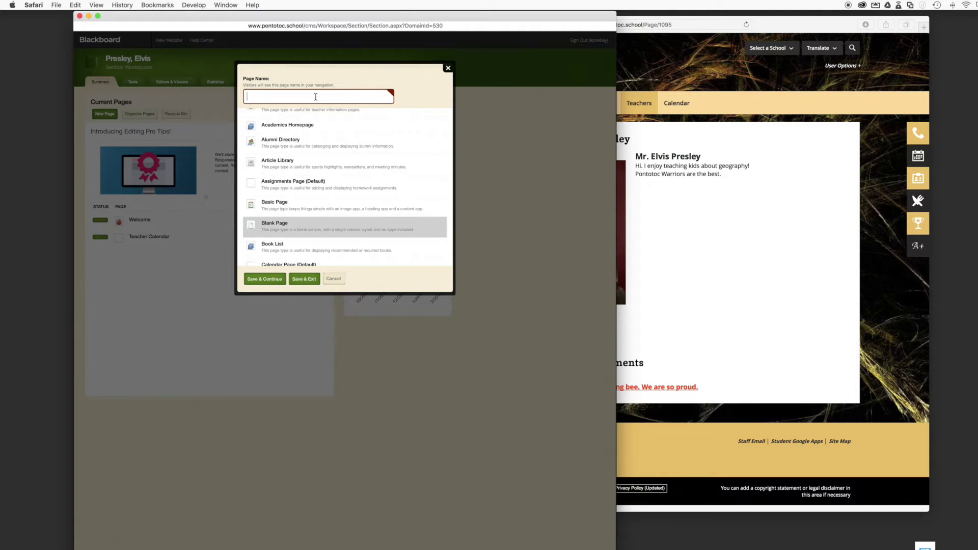
type("Mr. Pre")
type("sley's Classroom Files")
left_click(263, 282)
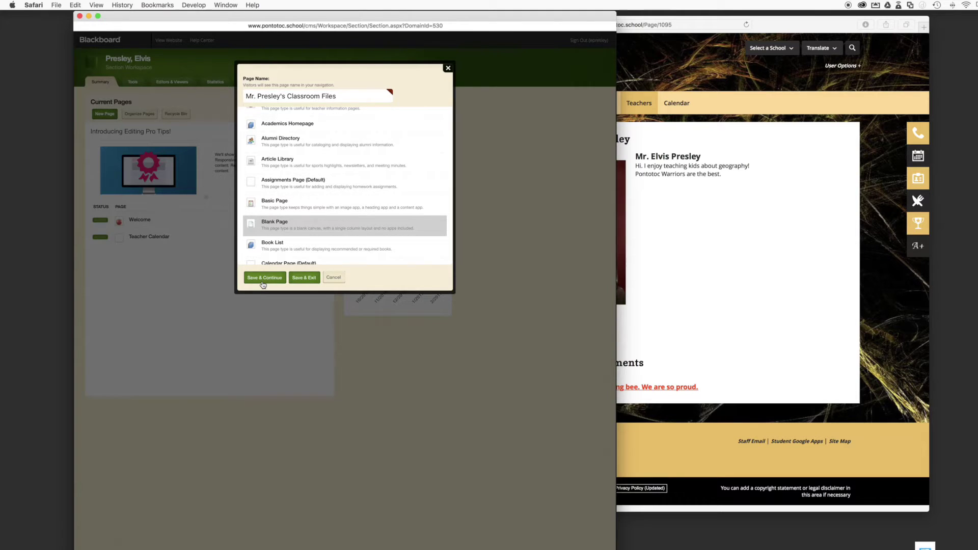
left_click(269, 278)
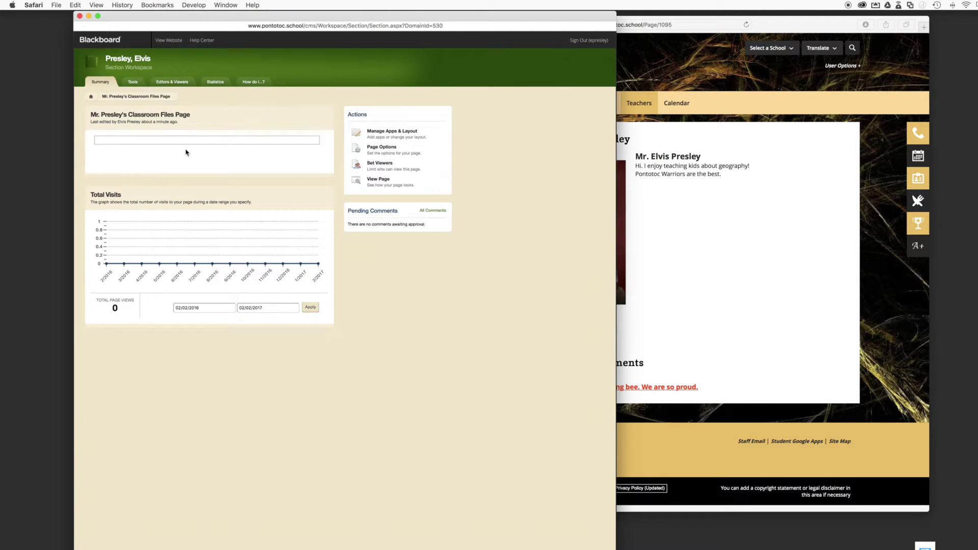
Reload the public site and open the new Classroom Files link to confirm it's empty
left_click(693, 221)
left_click(441, 158)
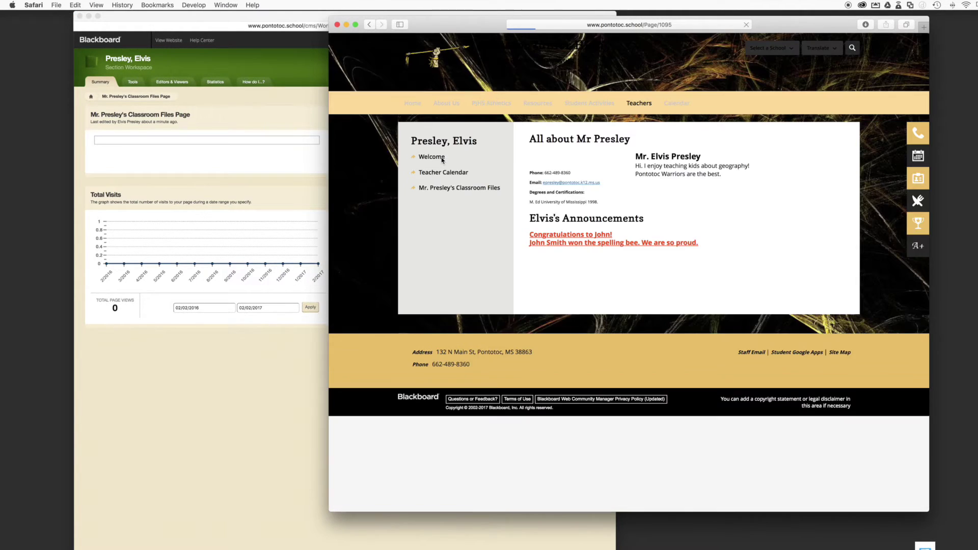
left_click(437, 190)
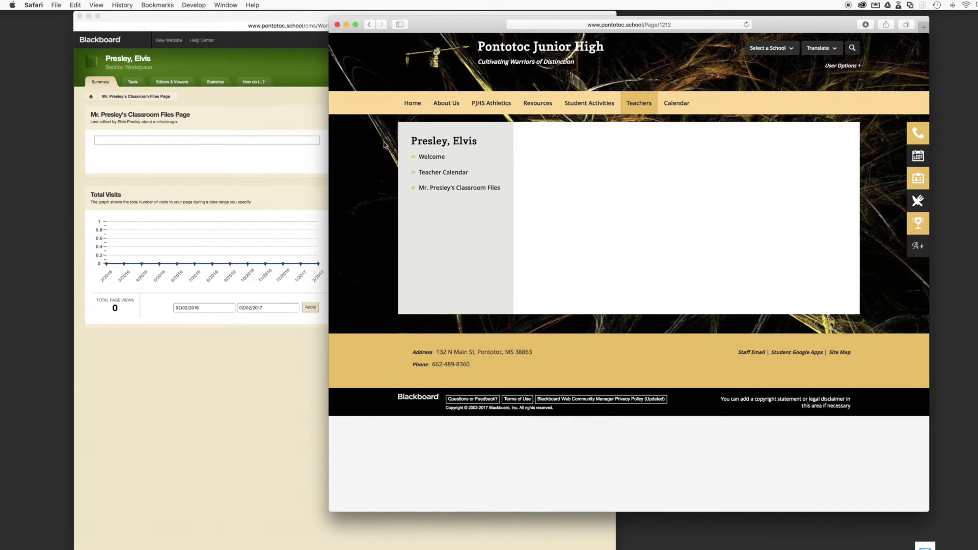
left_click(234, 145)
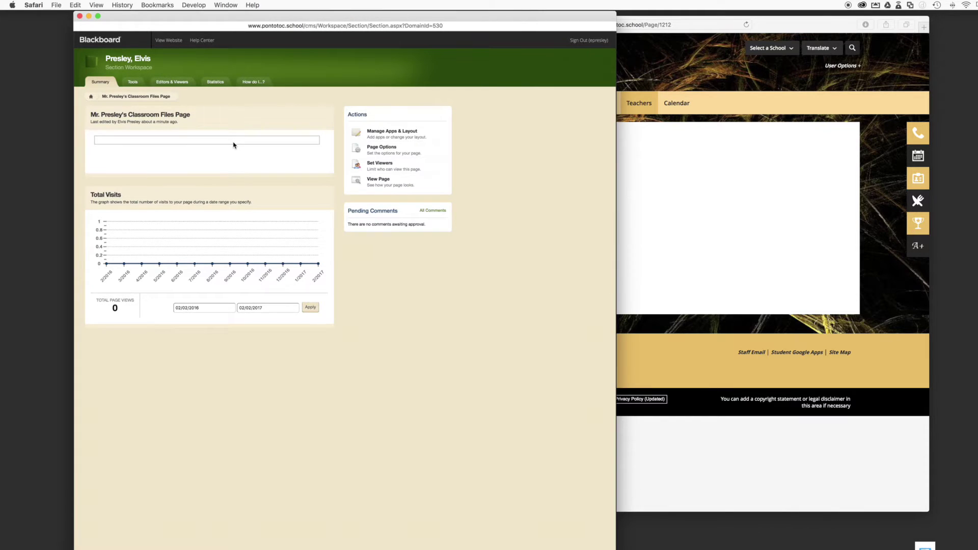
Add a new File Library app named with the teacher's name plus 'Classroom Files'
left_click(380, 134)
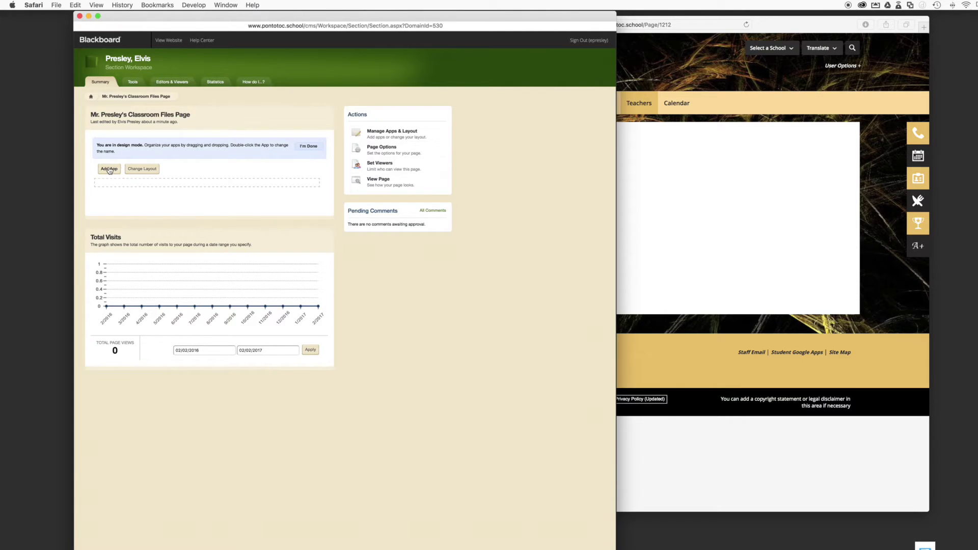
left_click(108, 170)
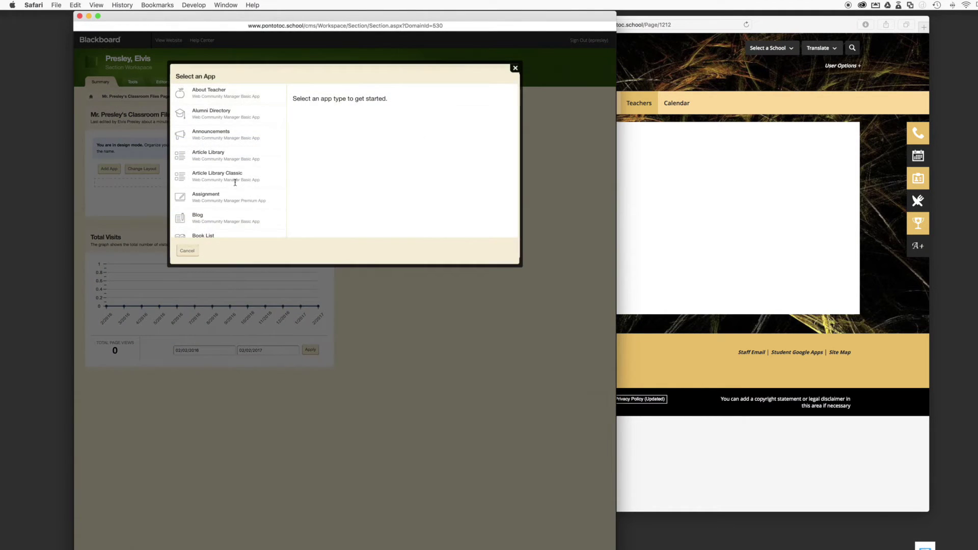
scroll(235, 184, "down", 6)
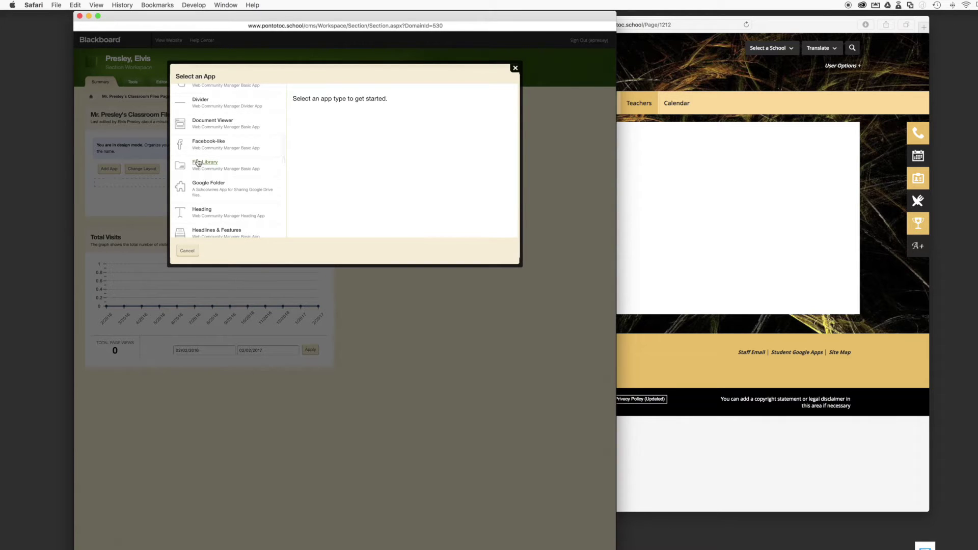
left_click(199, 163)
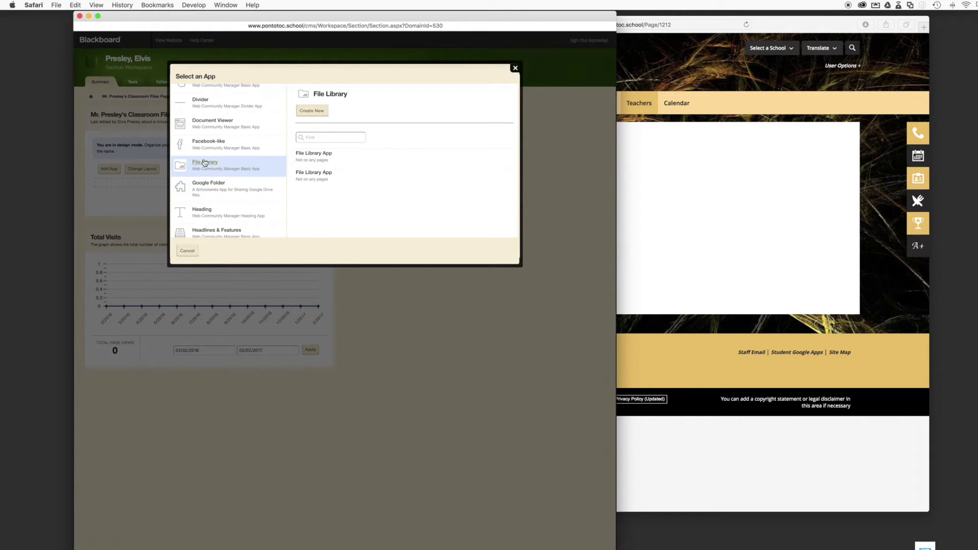
left_click(312, 112)
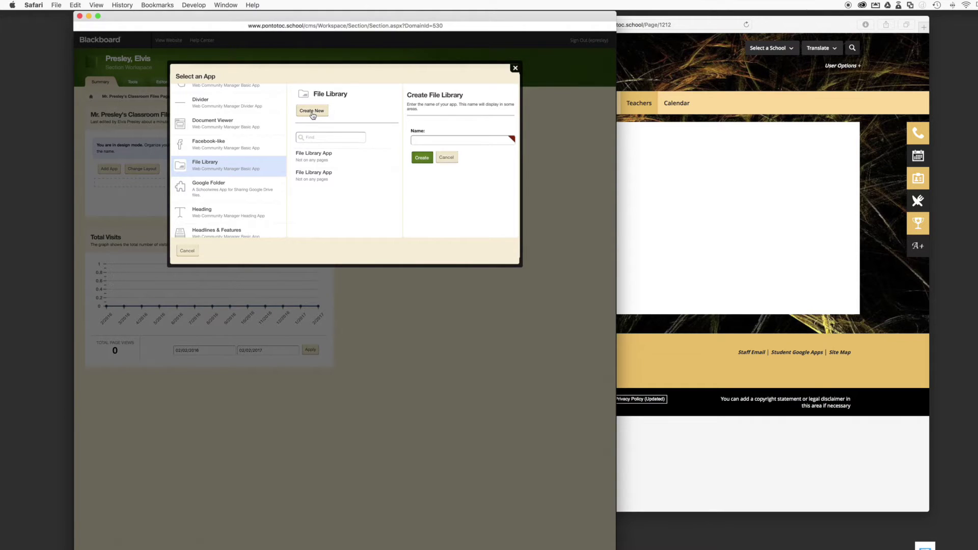
left_click(455, 139)
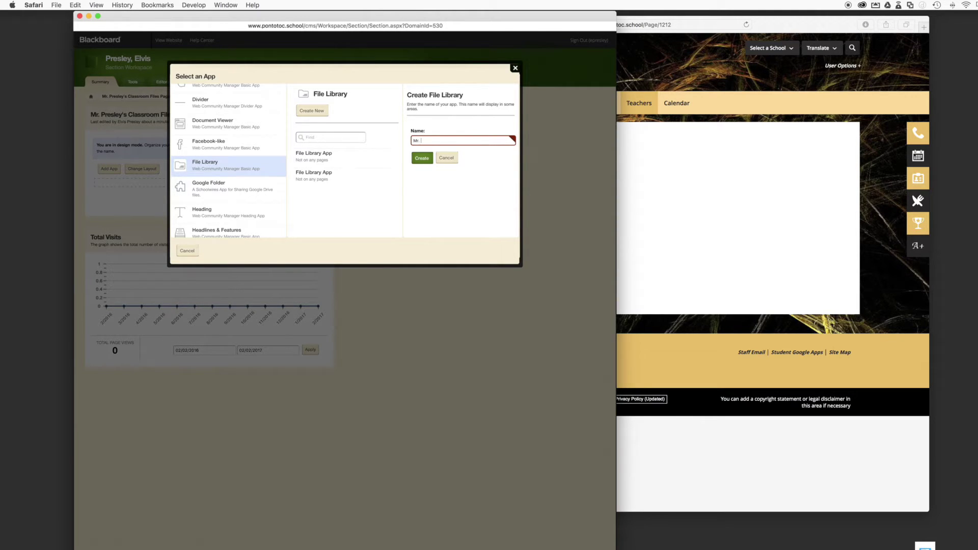
type("Mr. C")
key("BackSpace")
left_click(422, 159)
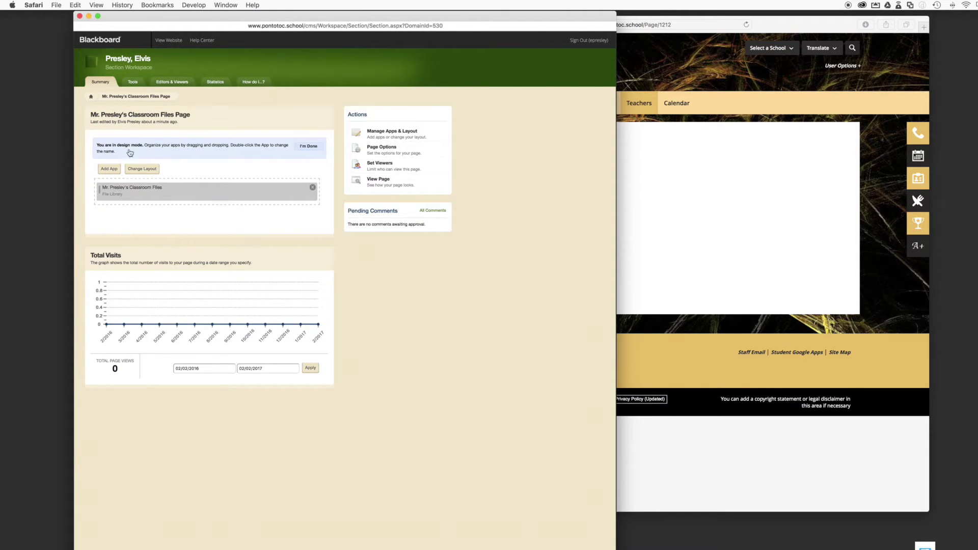
Finish the layout, open the Classroom Files library and begin a new file
left_click(315, 147)
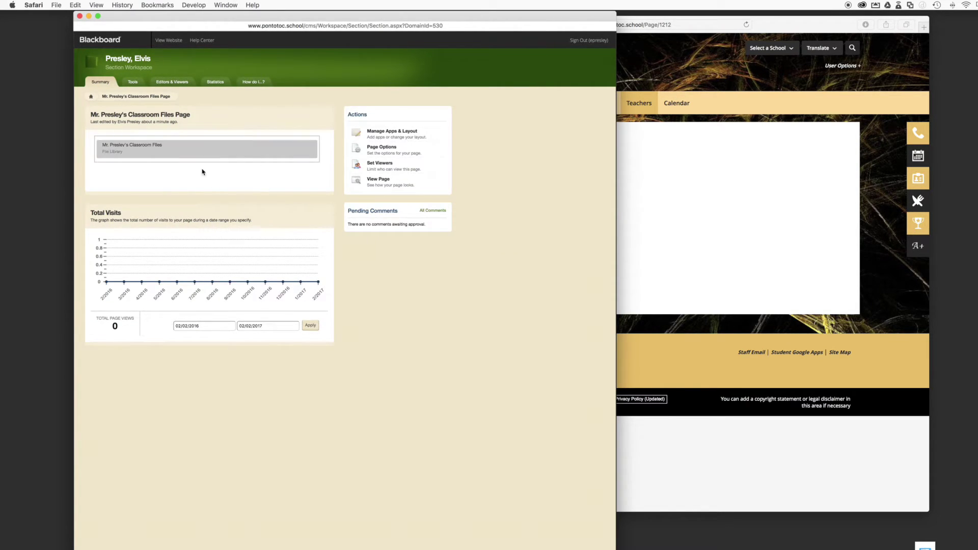
left_click(246, 156)
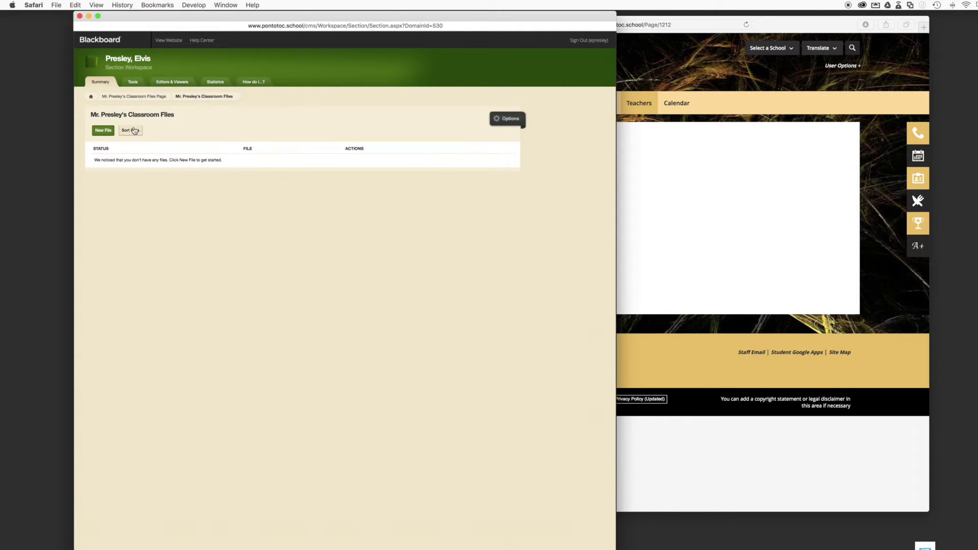
left_click(153, 97)
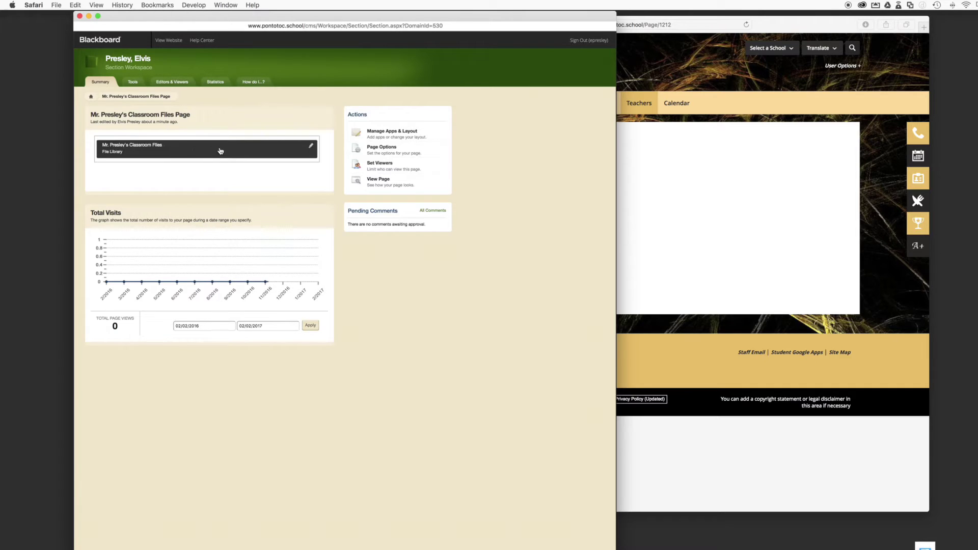
left_click(186, 148)
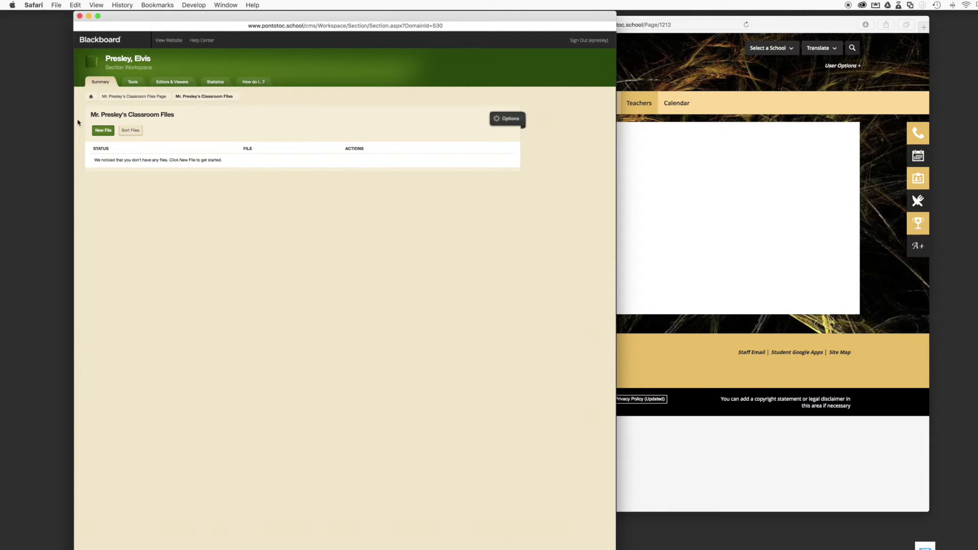
left_click(105, 134)
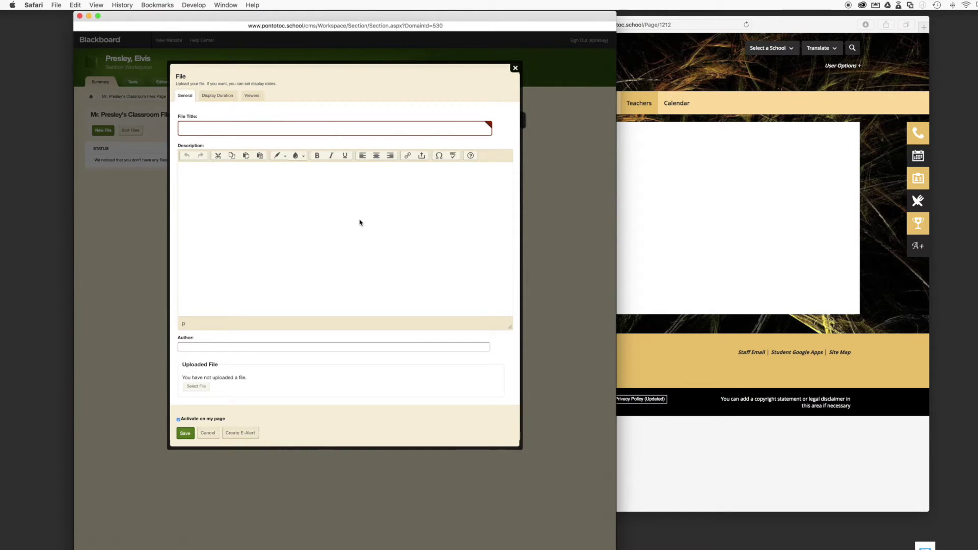
Enter title 'Classroom Syllabus', a 2016-2017 syllabus description, and the teacher as author
type("Classroom Sylabusl")
left_click(242, 128)
left_click(352, 274)
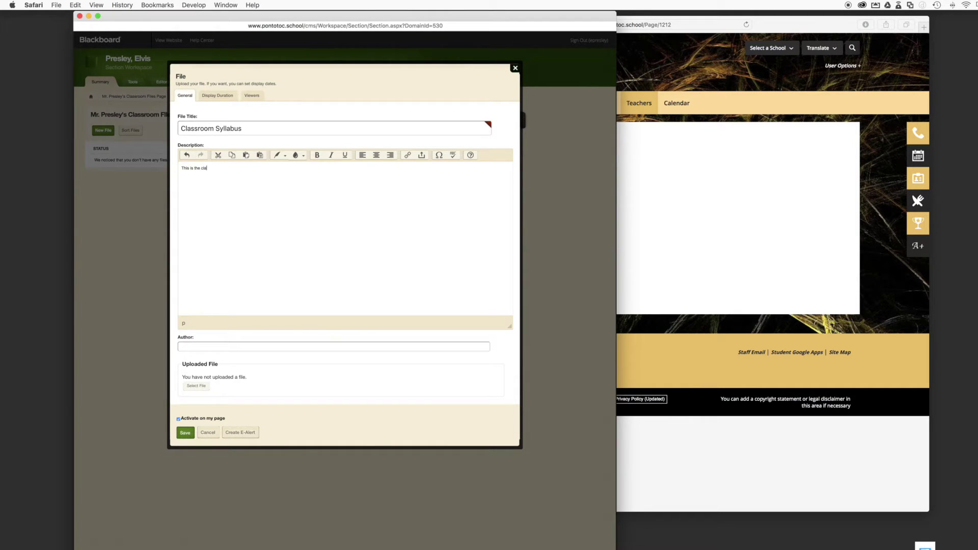
type("oom syllabus for 2016-2017.")
left_click(214, 348)
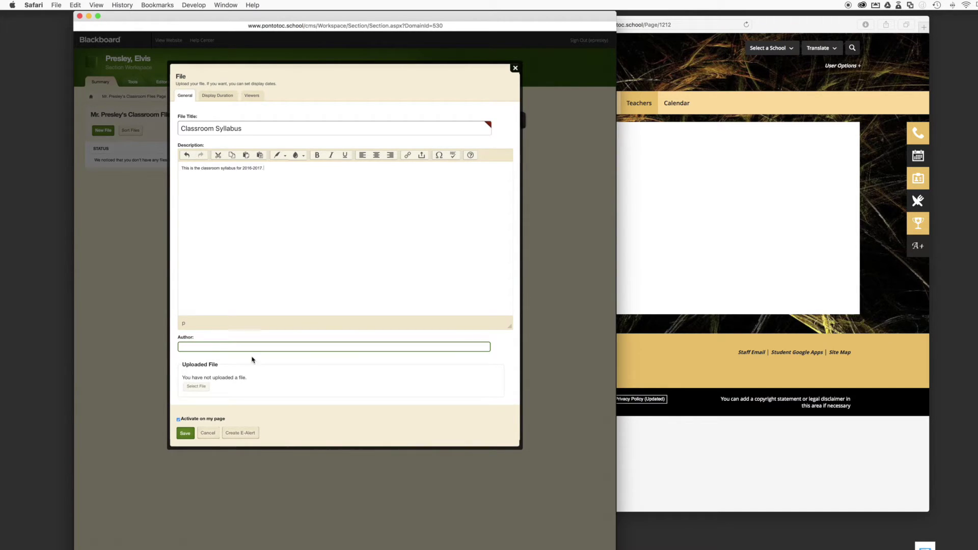
type("Elvis Presley")
left_click(196, 387)
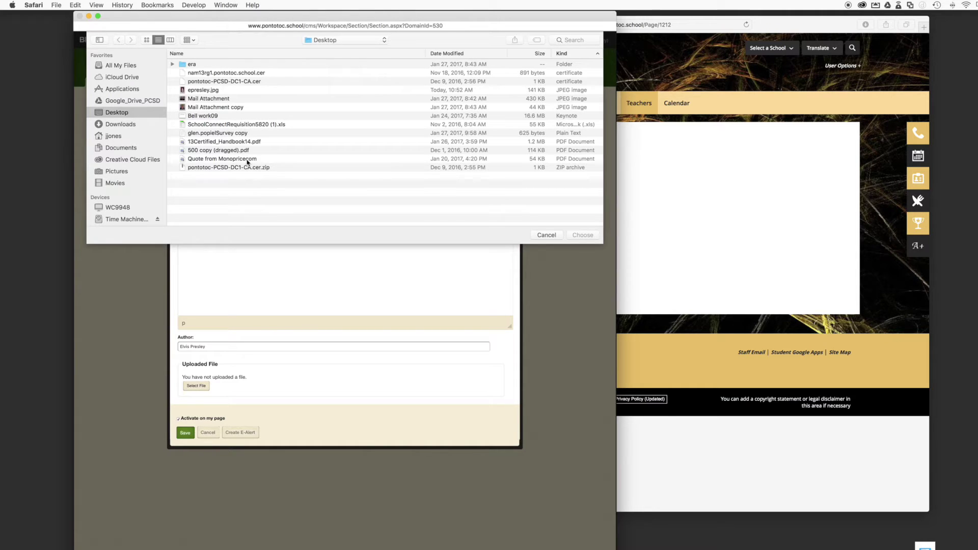
Choose Quote from Monopricecom.pdf from the Desktop as the upload
left_click(228, 159)
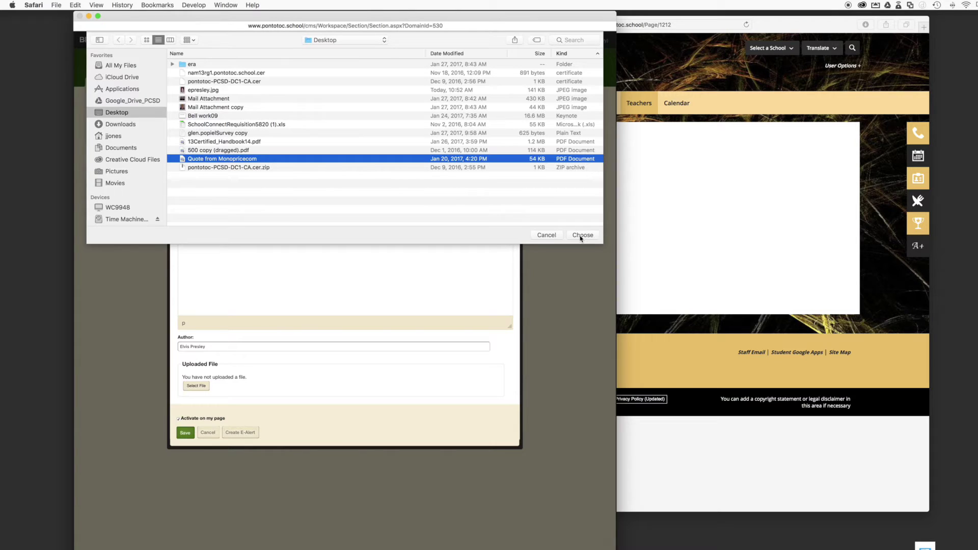
left_click(583, 235)
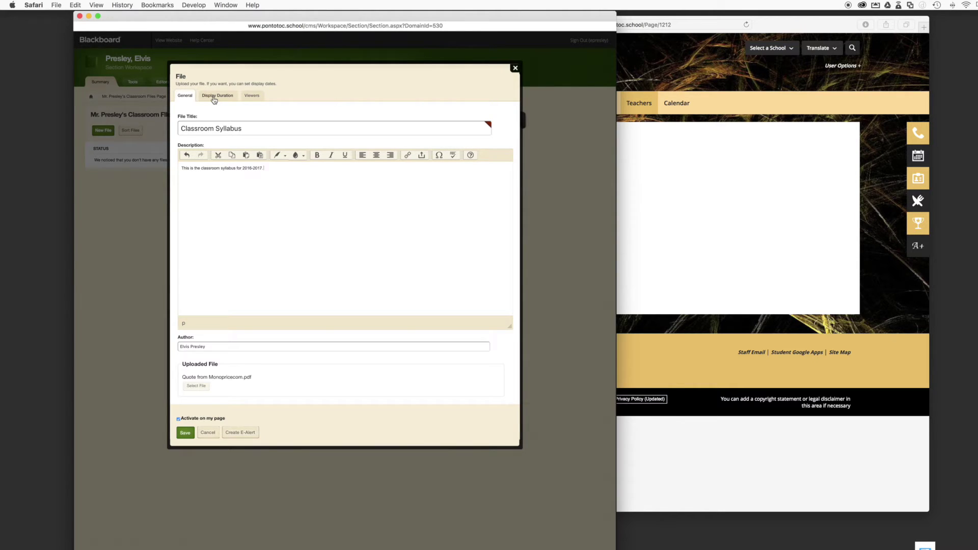
Set the file's display start date to 02/02/2017
left_click(214, 98)
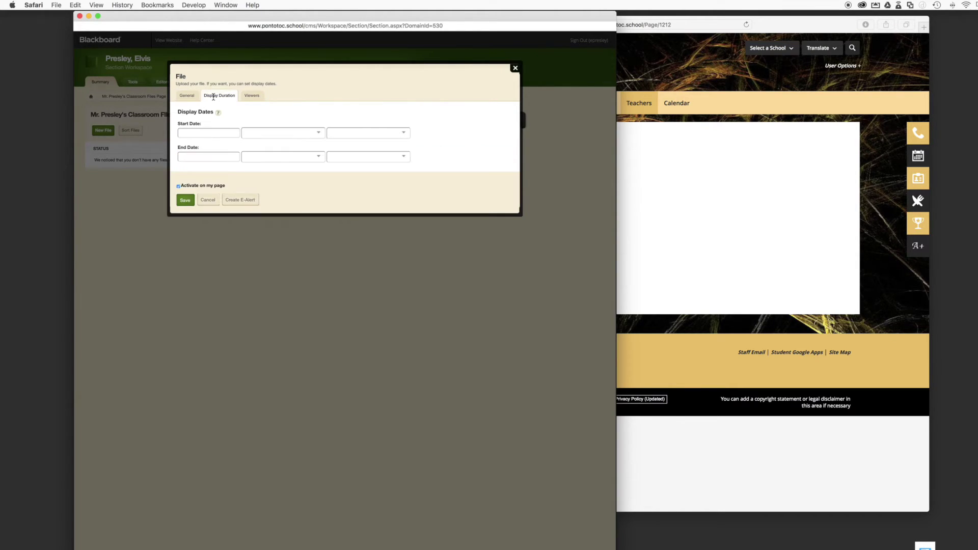
left_click(213, 133)
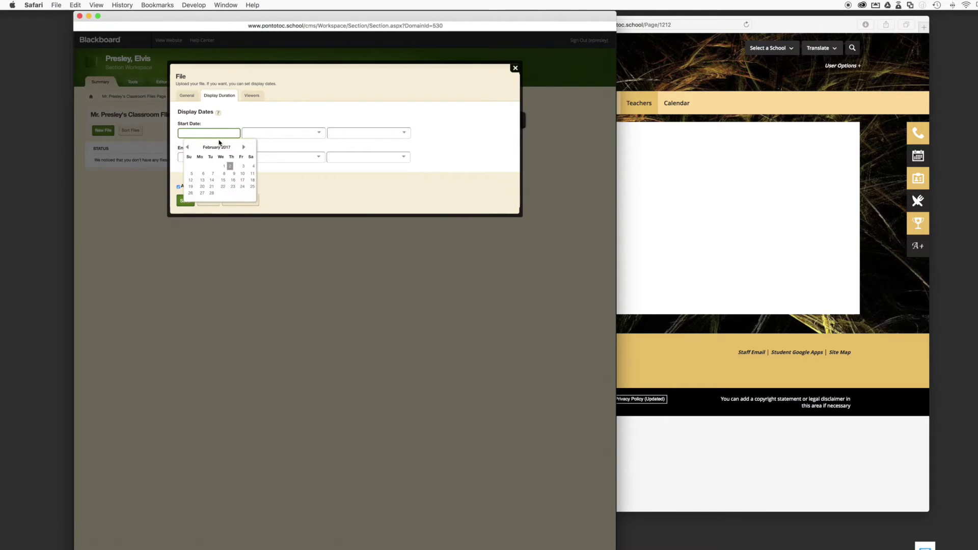
left_click(230, 167)
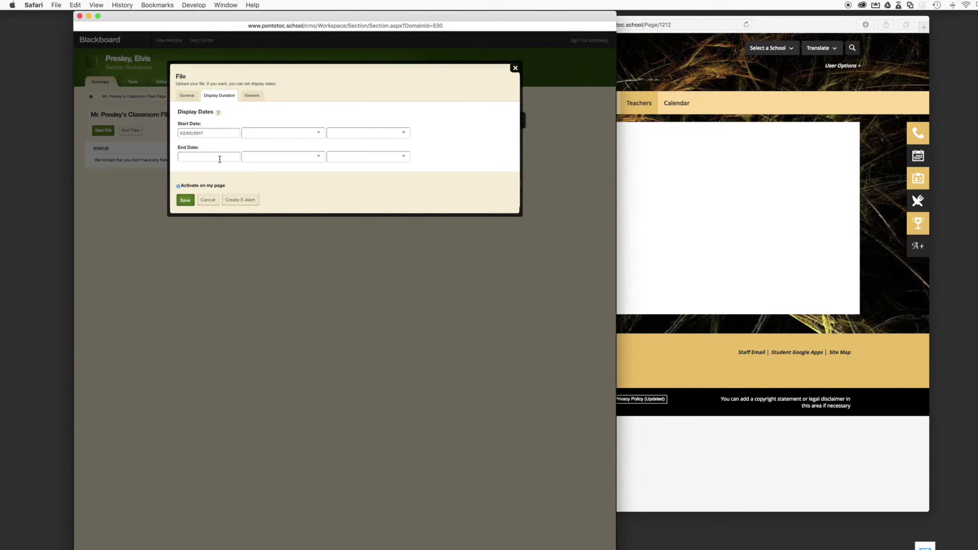
Set the display end date to 05/31/2017 and save the Classroom Syllabus file
left_click(219, 159)
left_click(320, 158)
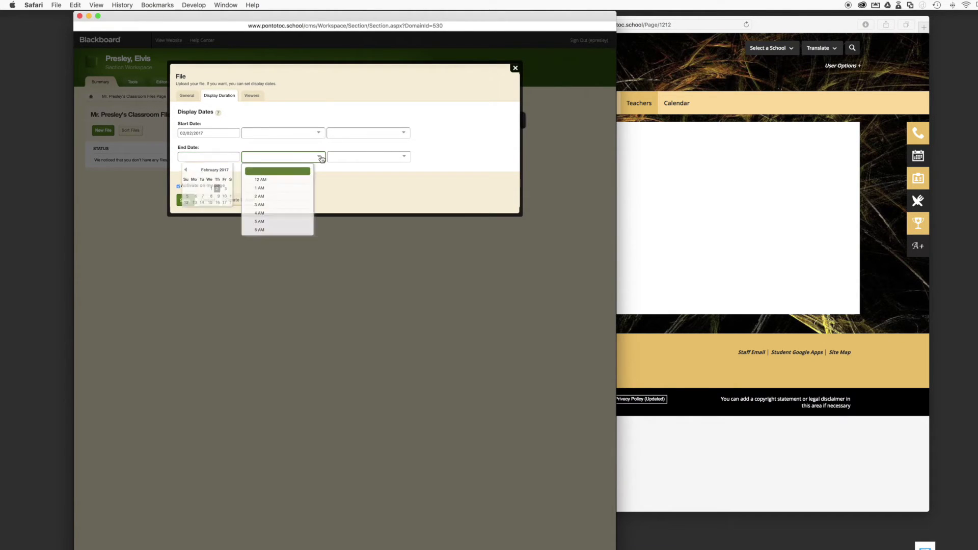
left_click(214, 157)
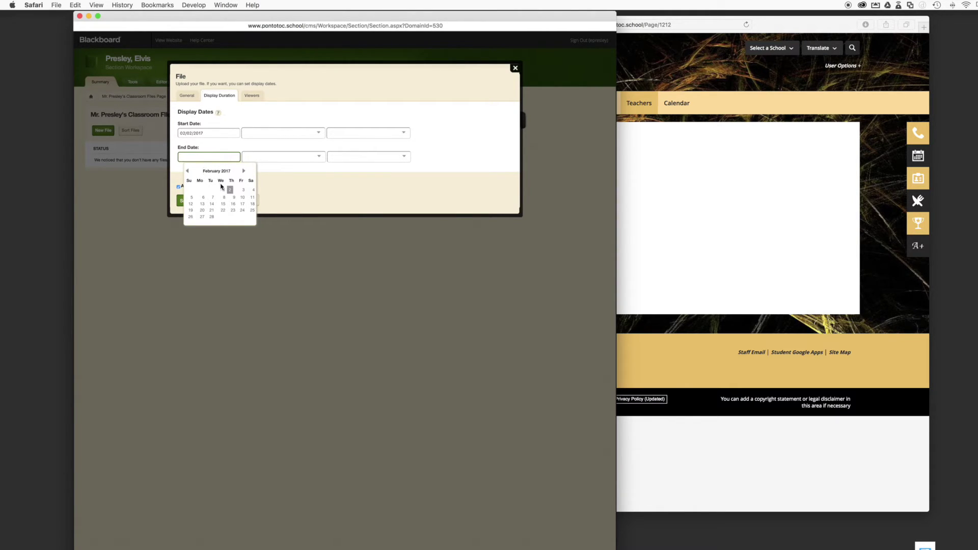
double_click(245, 173)
left_click(244, 171)
left_click(244, 172)
double_click(244, 172)
left_click(244, 171)
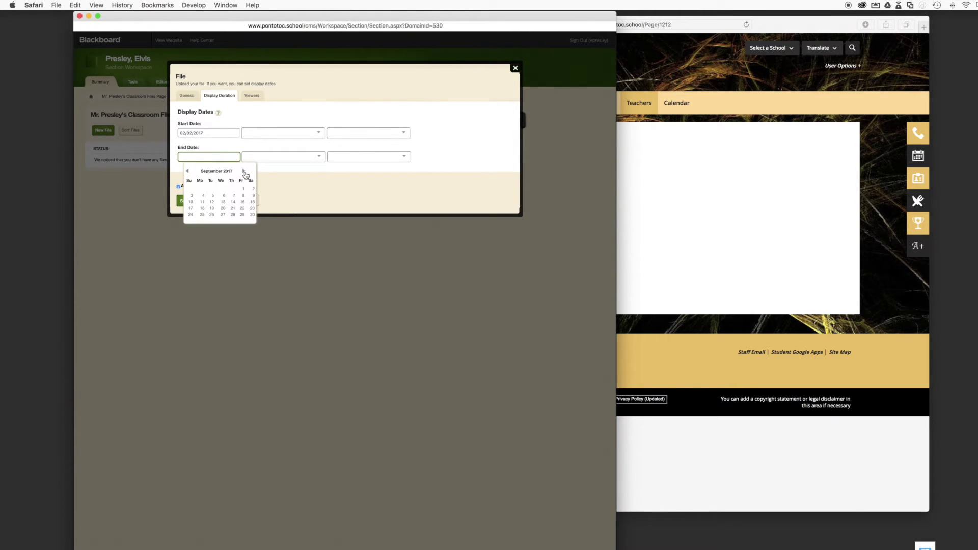
double_click(188, 172)
left_click(188, 172)
left_click(223, 215)
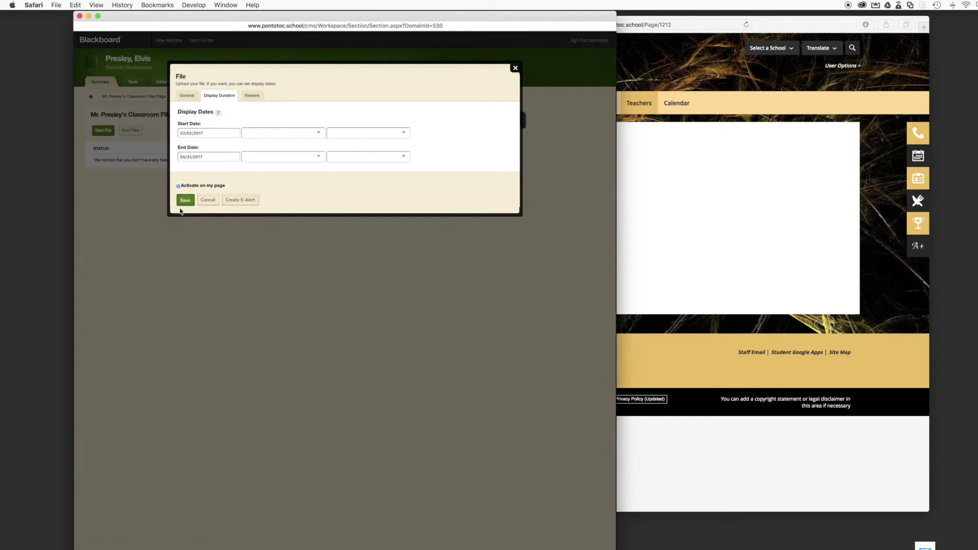
left_click(186, 204)
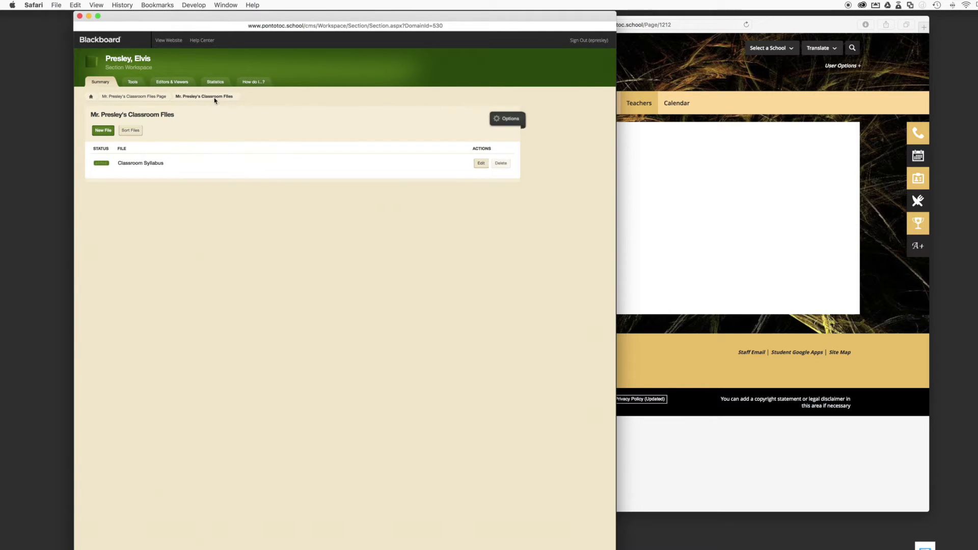
Turn on 'Show the app name on my page' for Classroom Files and save
left_click(505, 123)
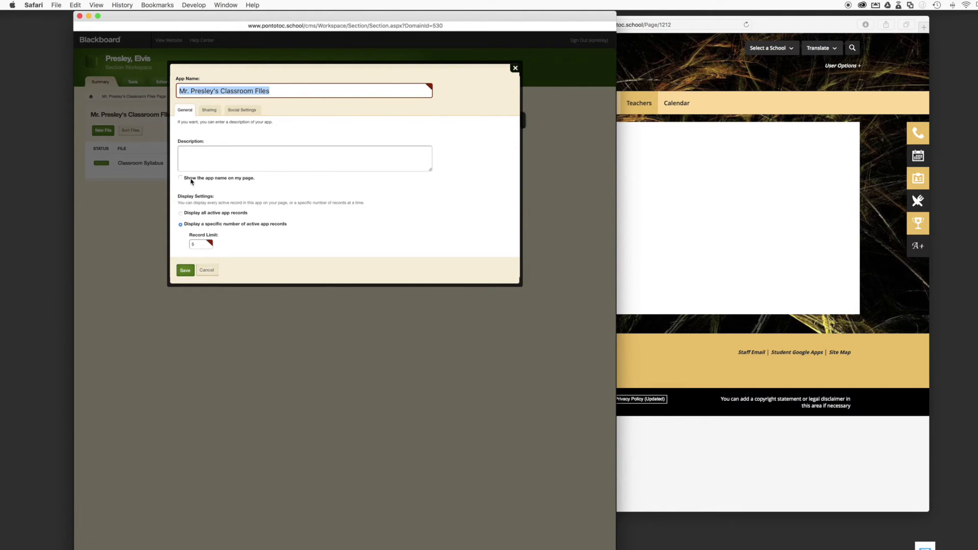
left_click(192, 178)
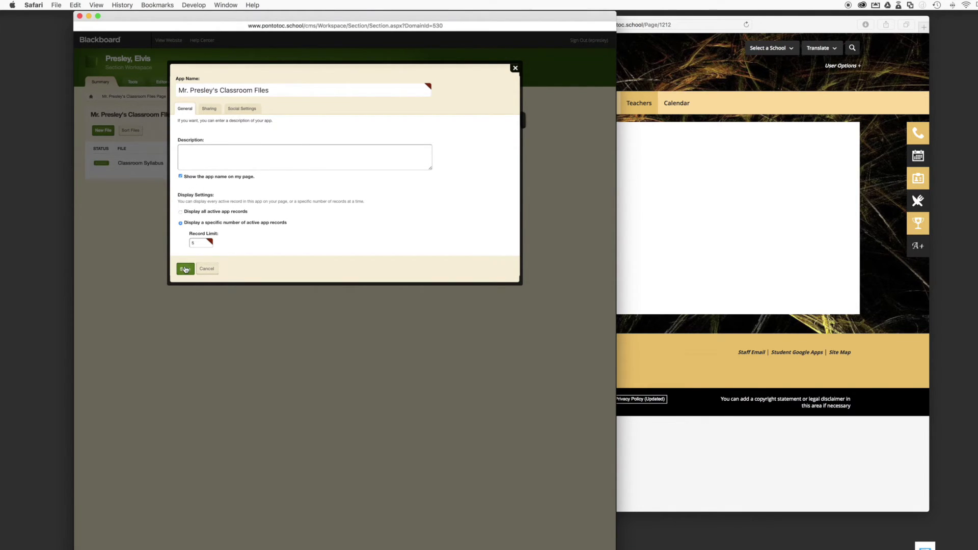
left_click(185, 269)
Raise the Classroom Files record limit from 5 to 10 and save
left_click(508, 123)
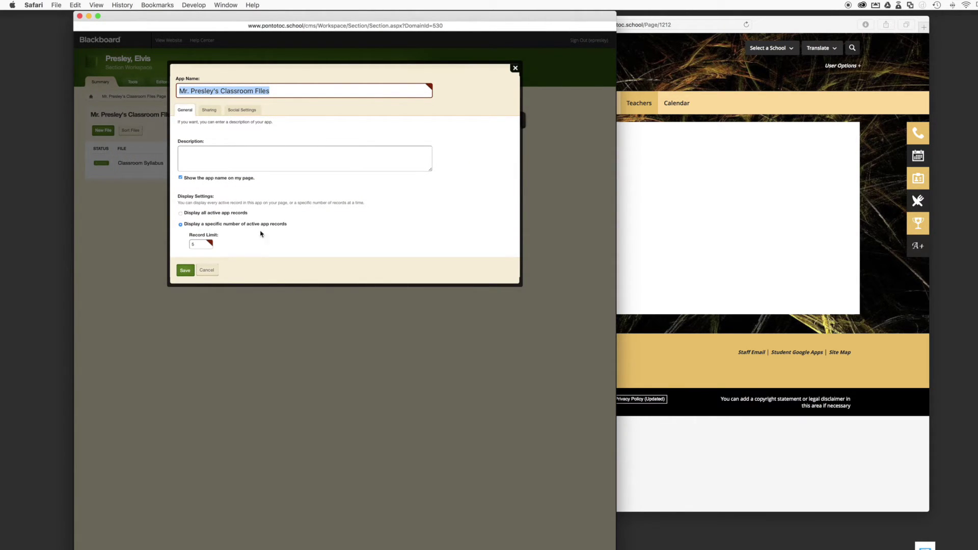
double_click(199, 245)
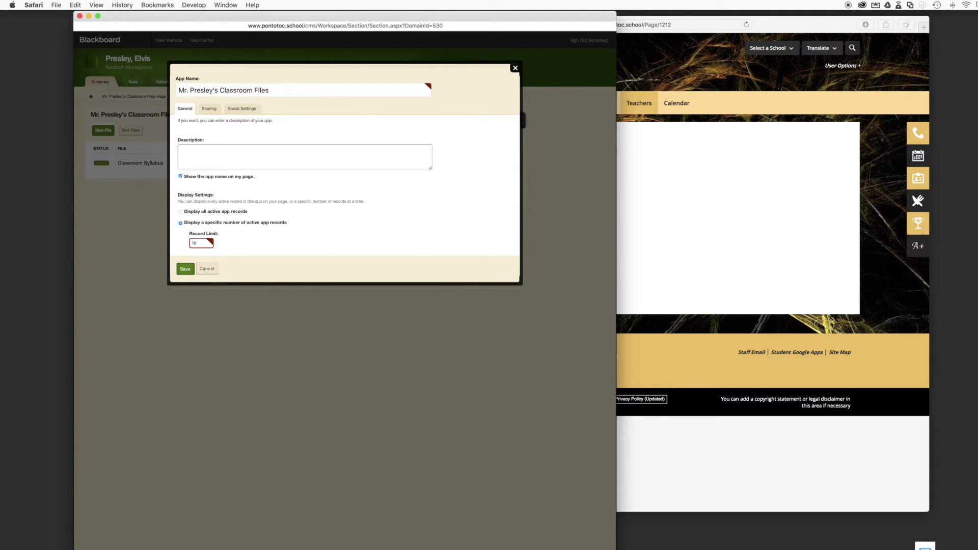
left_click(180, 270)
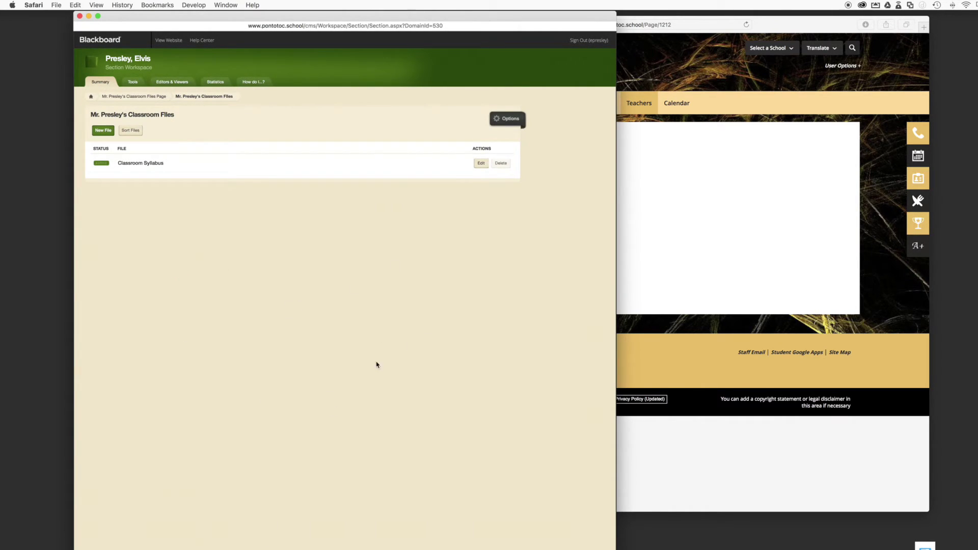
left_click(677, 246)
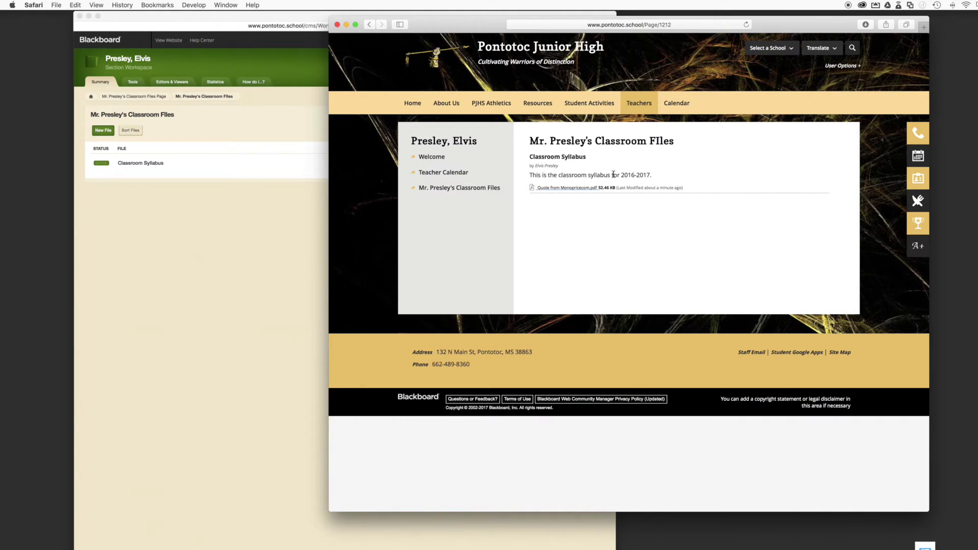
left_click(553, 188)
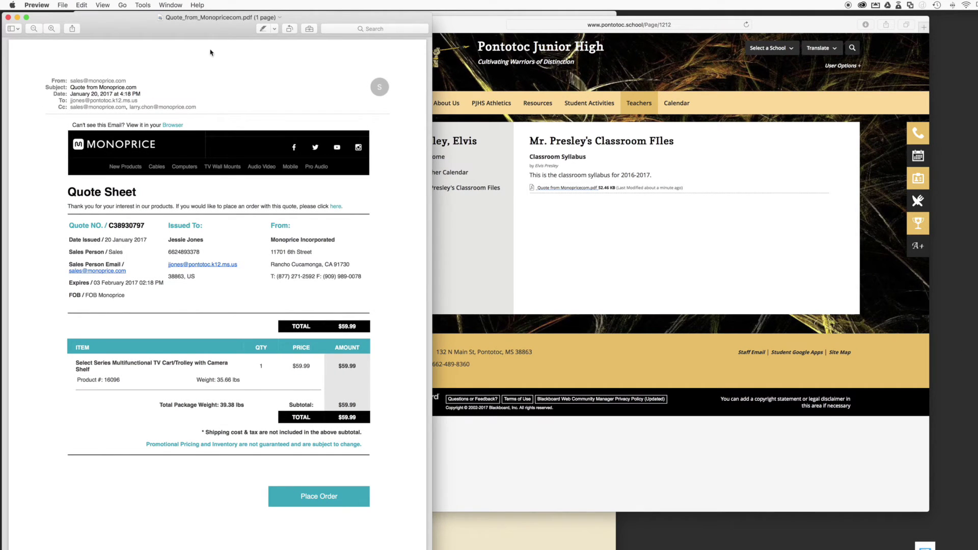
left_click(8, 18)
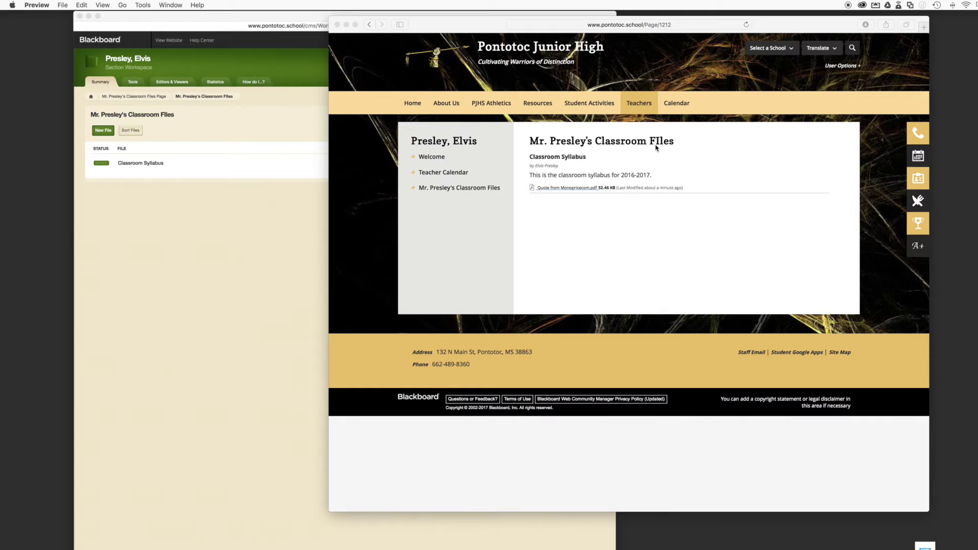
left_click(224, 128)
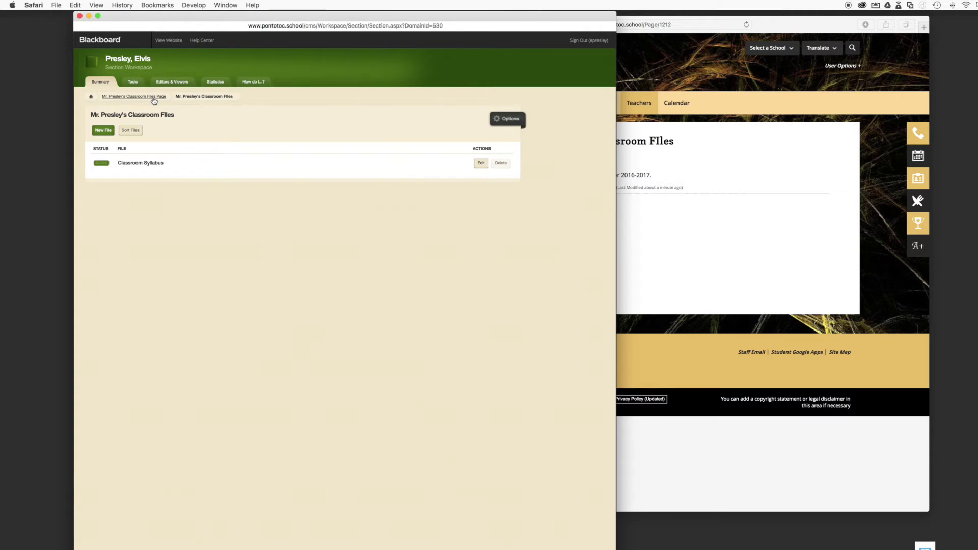
Fix 'FIles' to 'Files' so the title reads Mr. Presley's Classroom Files, and save
left_click(502, 122)
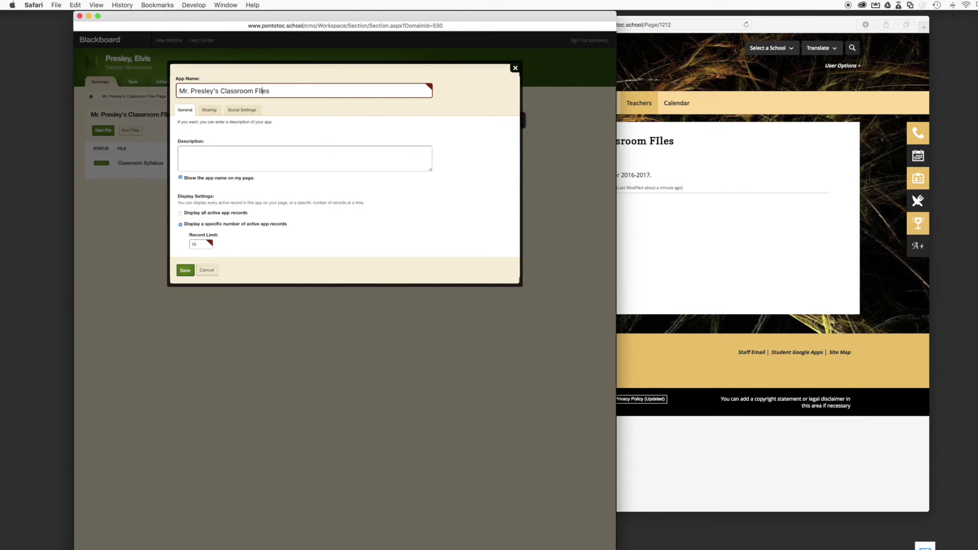
key("BackSpace")
type("i")
left_click(185, 275)
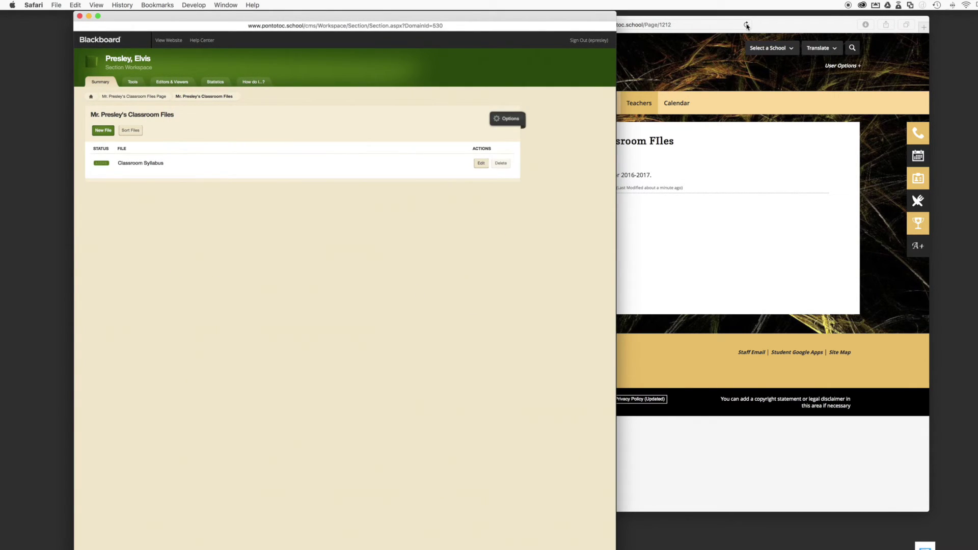
Reload the public site to verify the corrected heading, then return to the Blackboard workspace
left_click(746, 25)
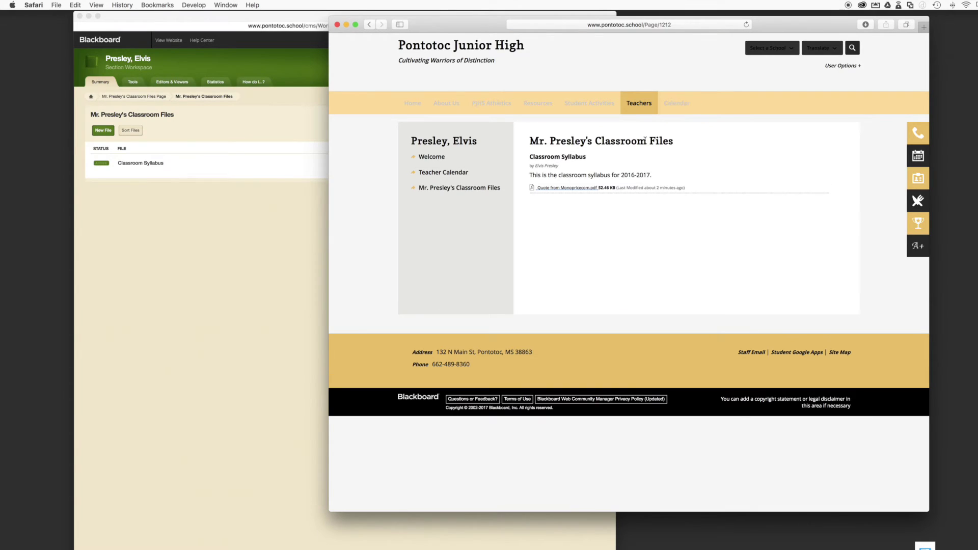
double_click(651, 142)
left_click(663, 144)
left_click(432, 156)
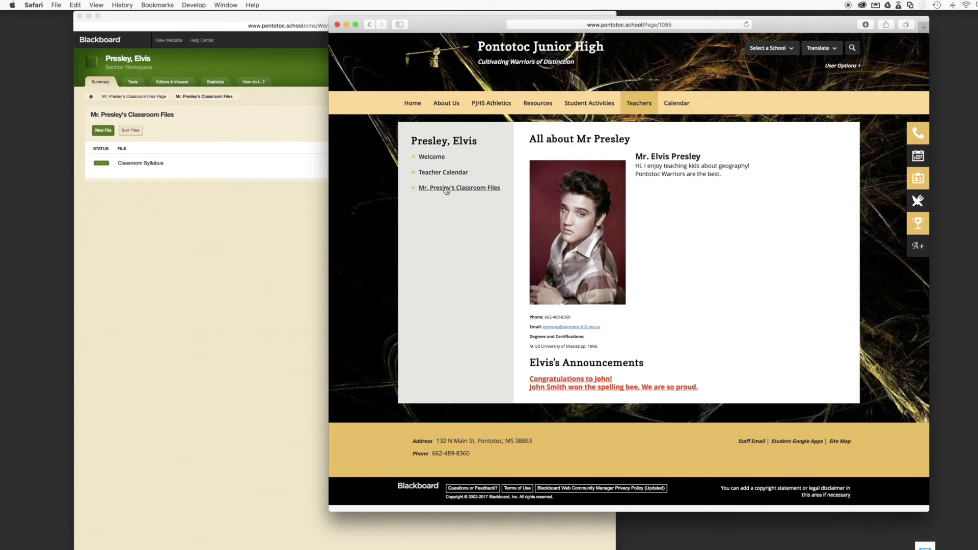
left_click(449, 189)
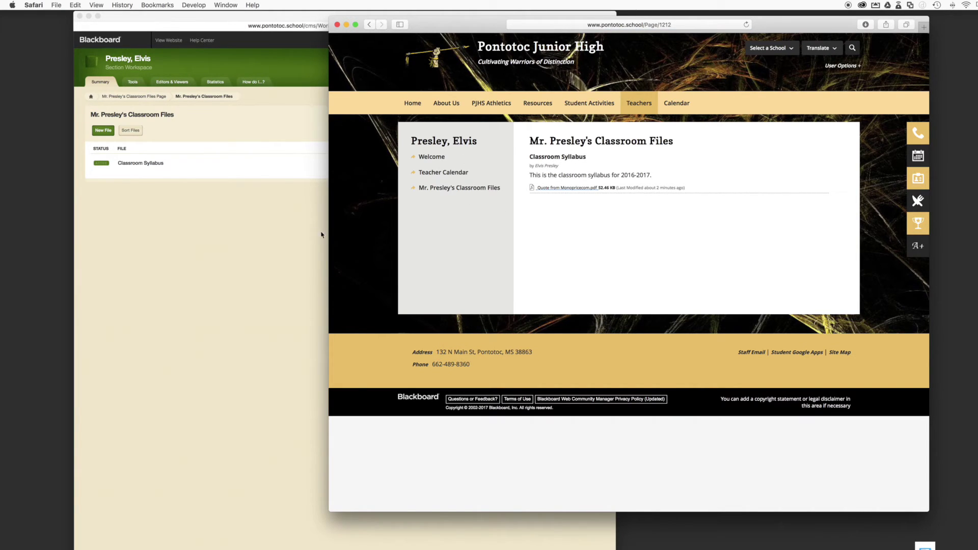
left_click(267, 214)
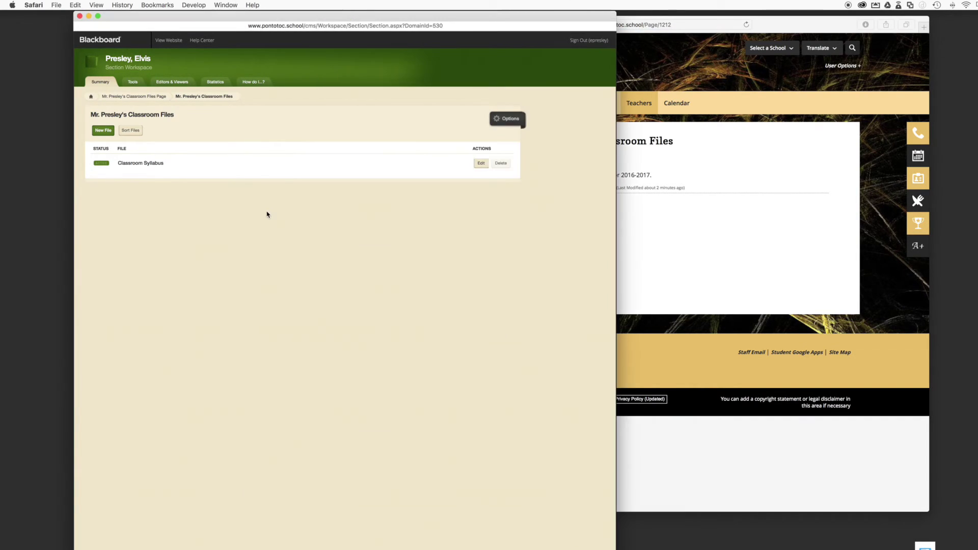
left_click(146, 97)
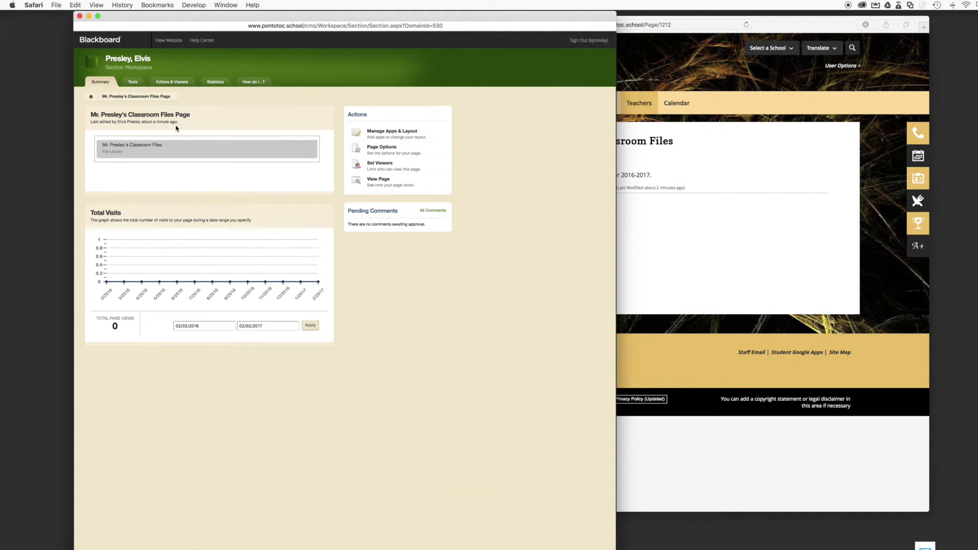
left_click(675, 171)
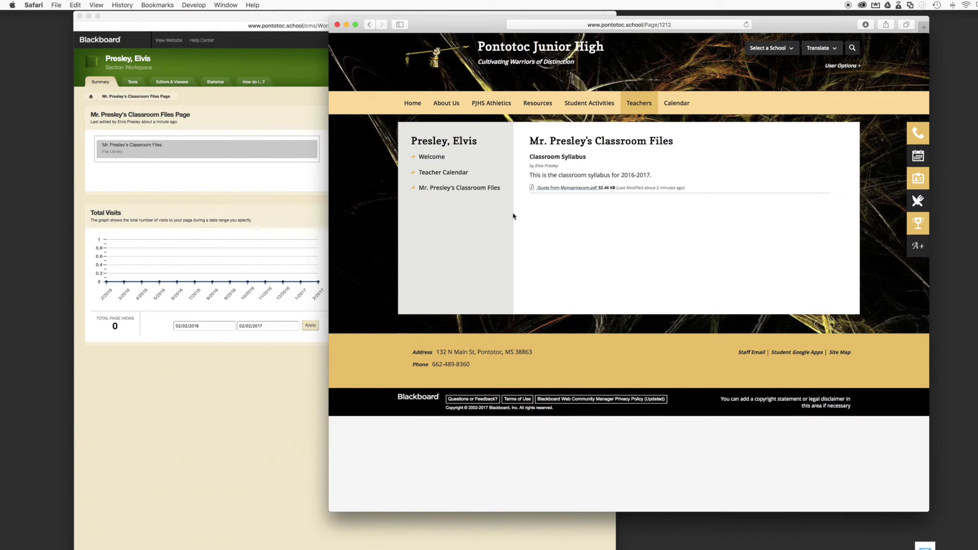
left_click(255, 117)
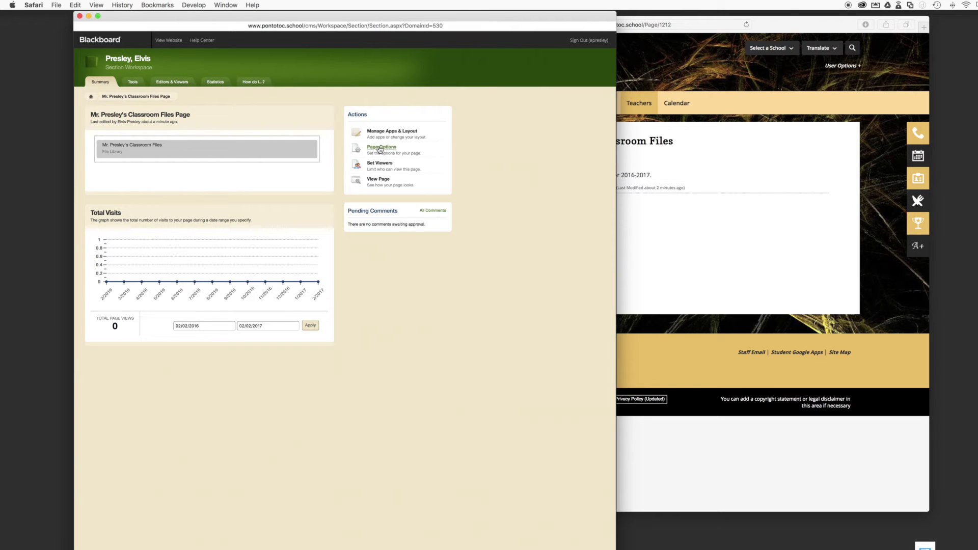
Change the Page Name to 'Very important and useful things.', save, and preview the page
left_click(380, 149)
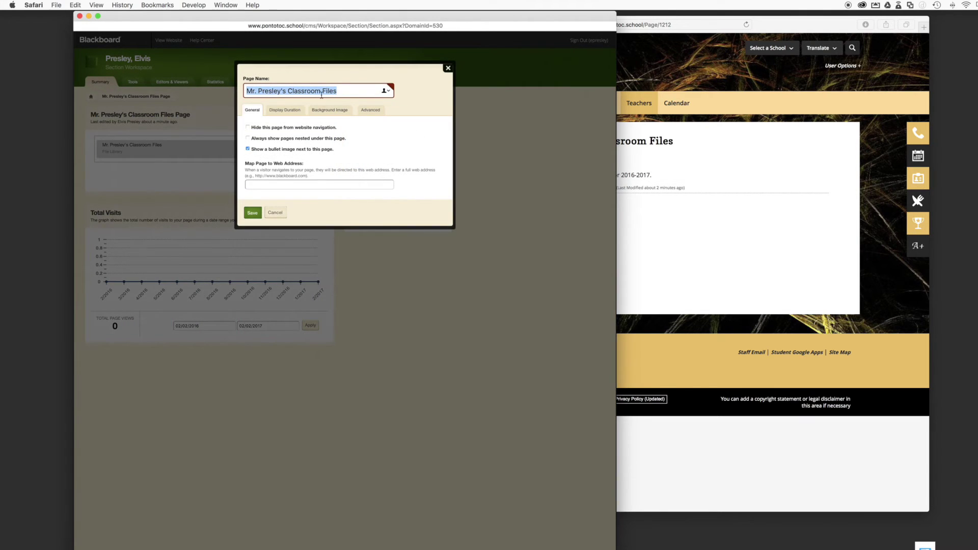
left_click(342, 93)
key("BackSpace")
key("BackSpace")
key("BackSpace")
key("BackSpace")
key("BackSpace")
key("BackSpace")
key("BackSpace")
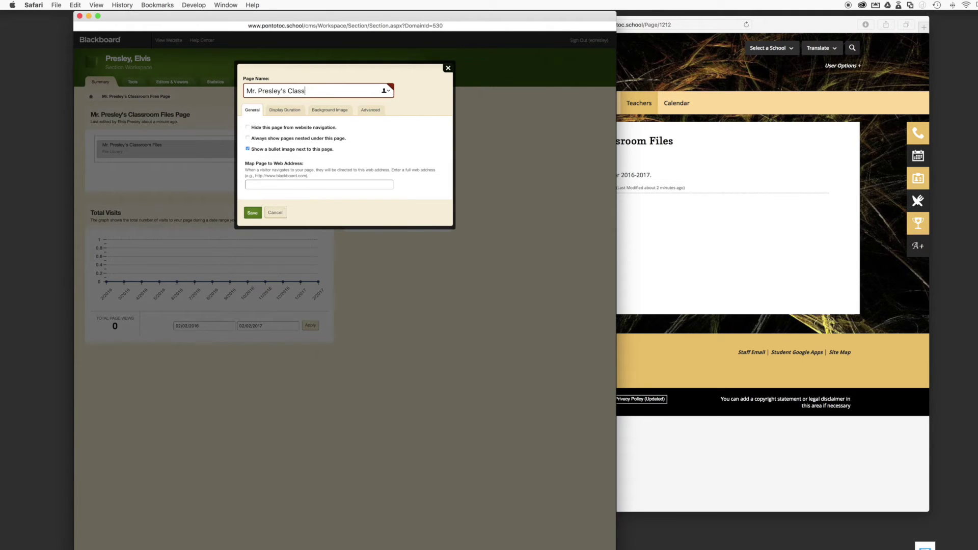
key("BackSpace")
key("BackSpace")
key("BackSpace")
key("BackSpace")
key("BackSpace")
key("BackSpace")
key("BackSpace")
key("BackSpace")
key("BackSpace")
type("Very important and useful things.")
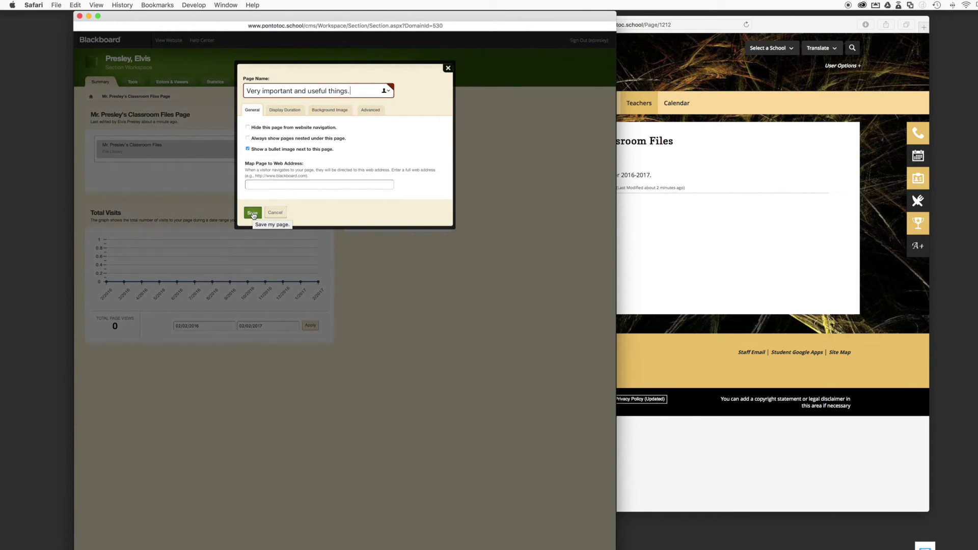
left_click(253, 216)
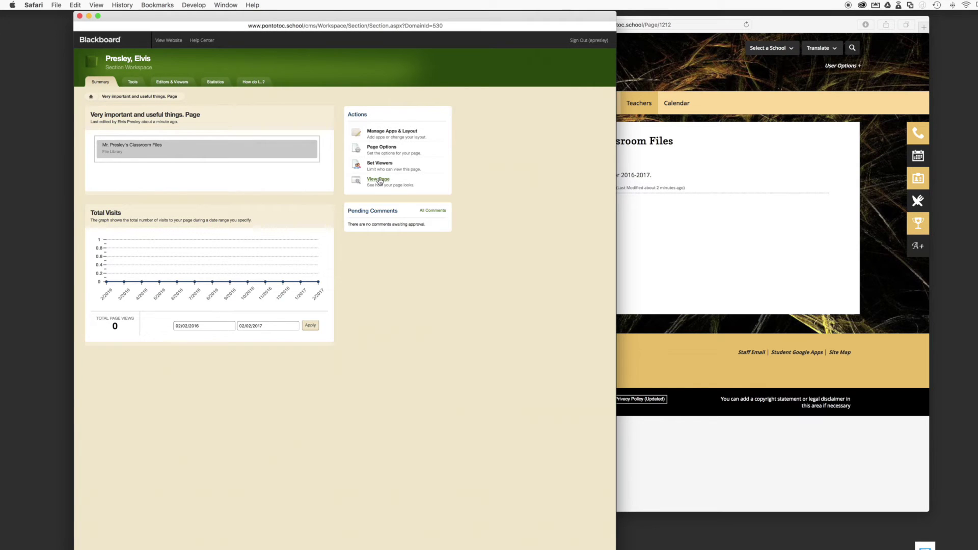
left_click(379, 181)
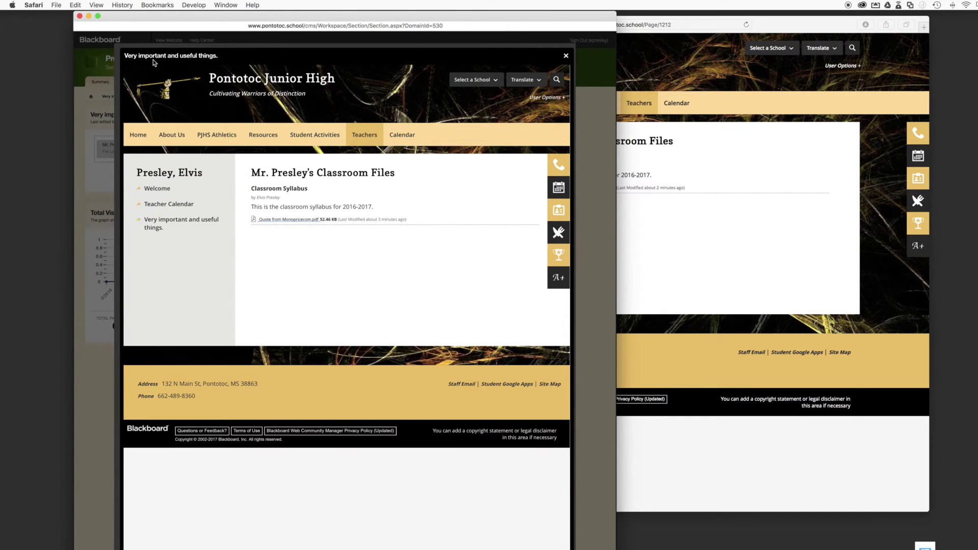
left_click(566, 56)
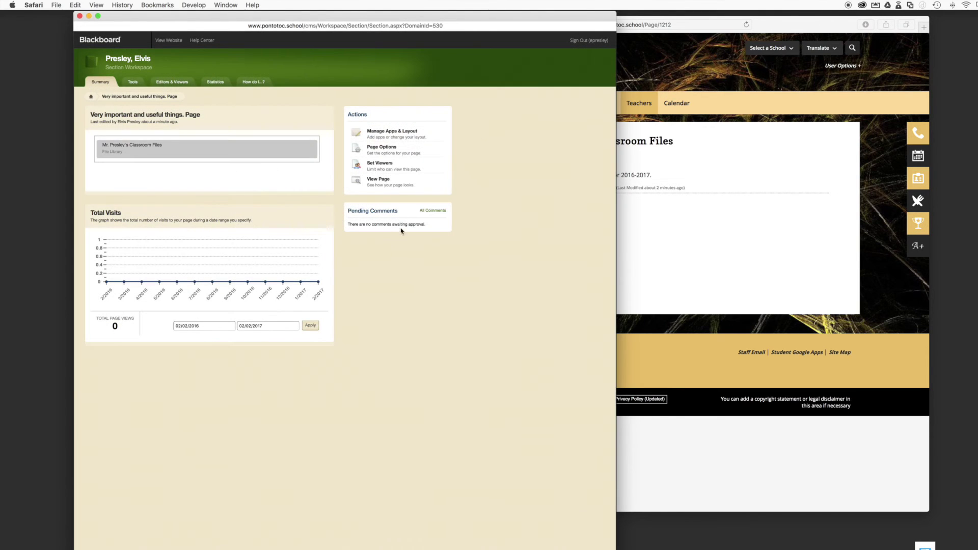
In design mode, choose Link Library from the Add App list
left_click(382, 133)
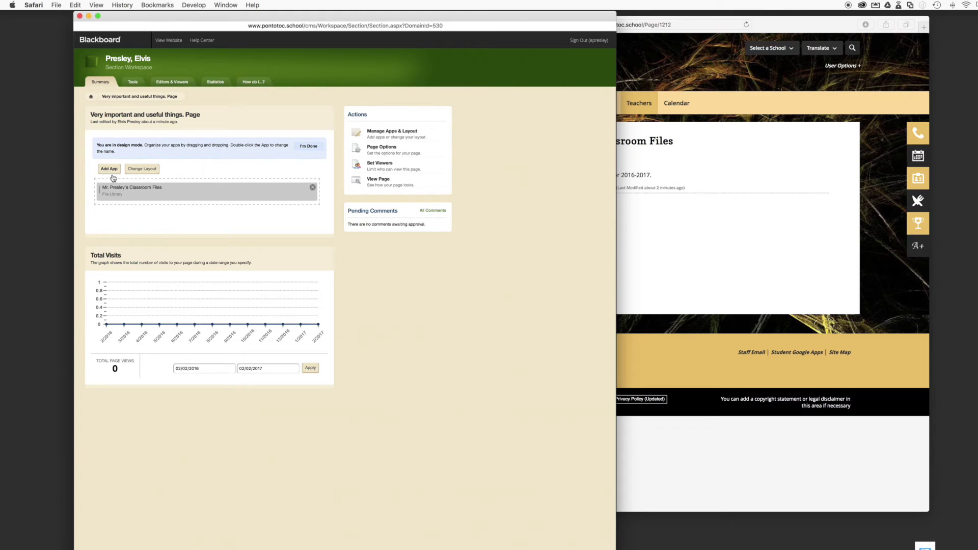
left_click(108, 170)
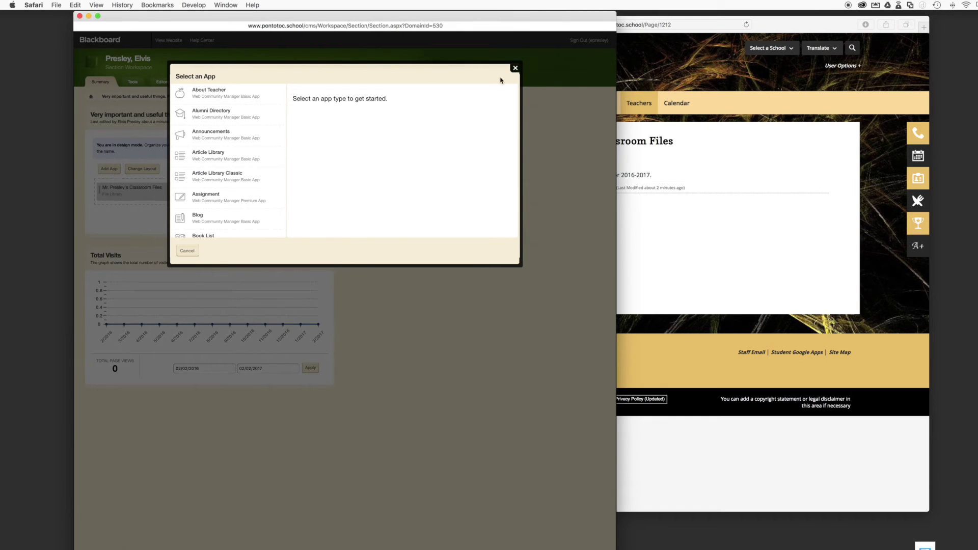
left_click(515, 67)
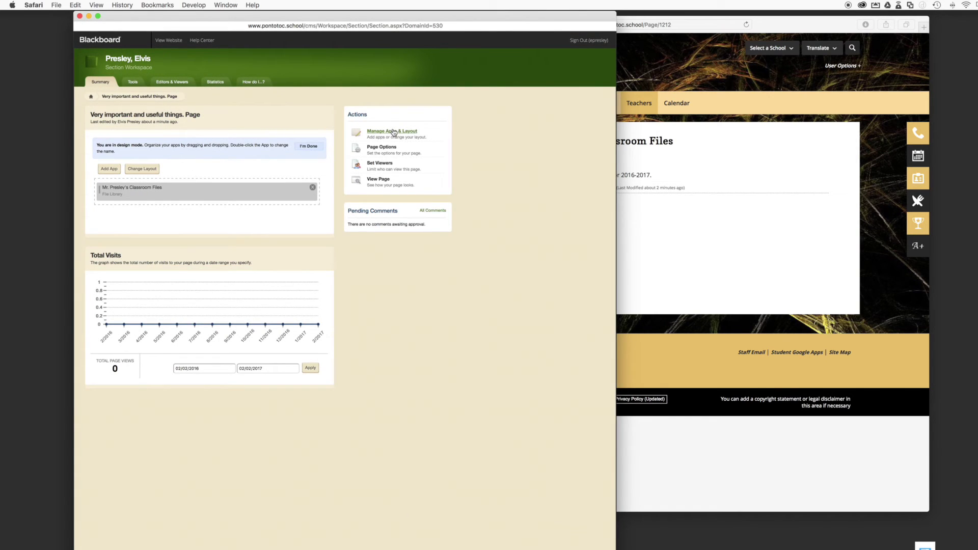
left_click(111, 169)
scroll(244, 165, "down", 5)
scroll(244, 165, "down", 5)
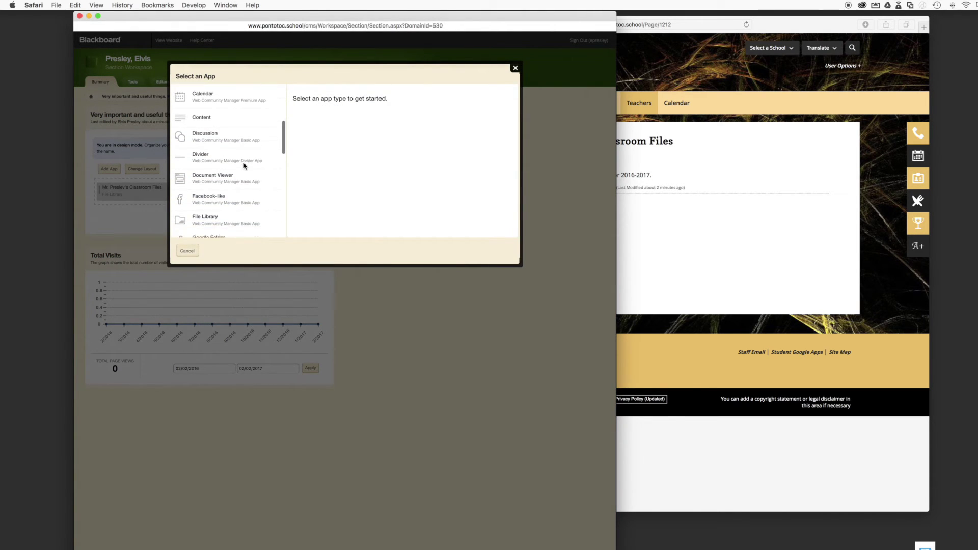
scroll(244, 166, "down", 3)
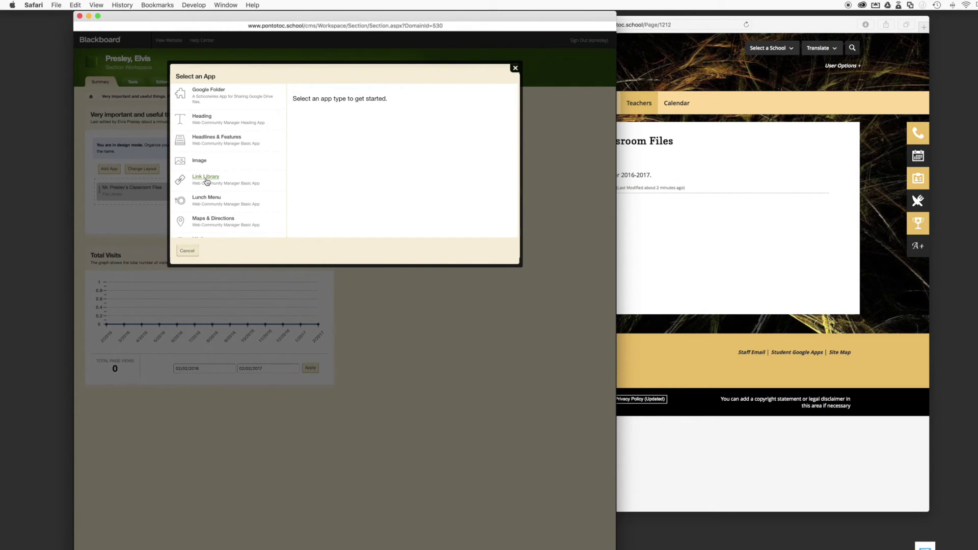
left_click(206, 181)
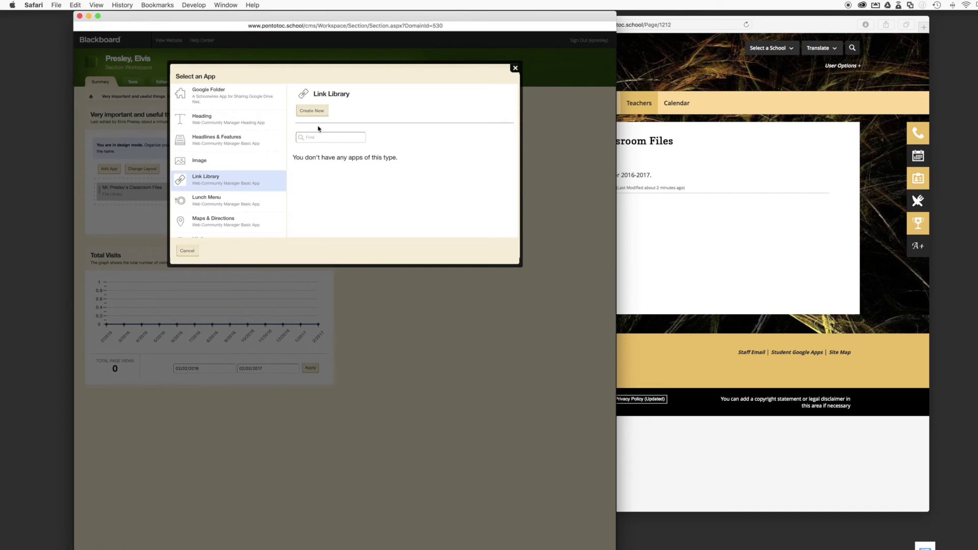
Create a new link library named 'Mr Presley's Favorite websites.'
left_click(315, 112)
left_click(442, 139)
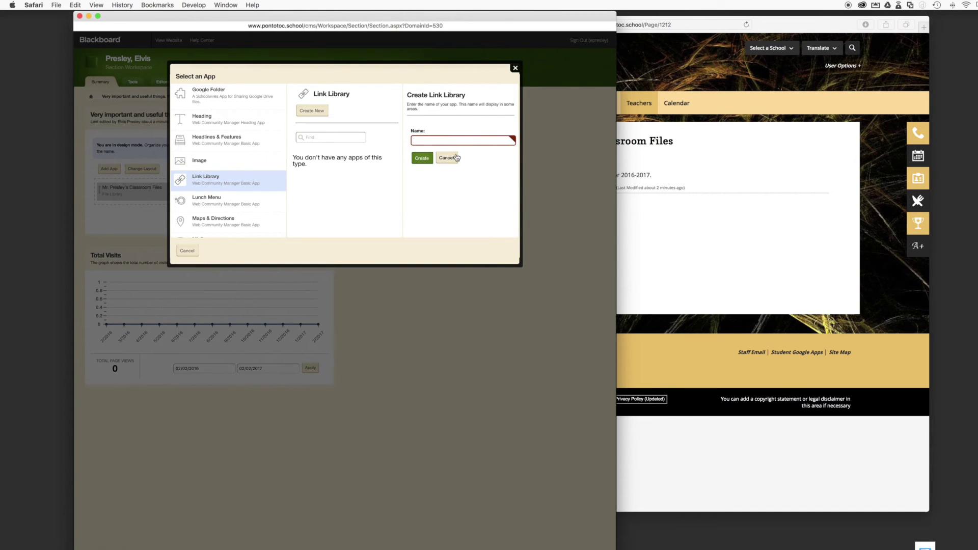
type("Mr Presley's Favorite websites.")
left_click(418, 159)
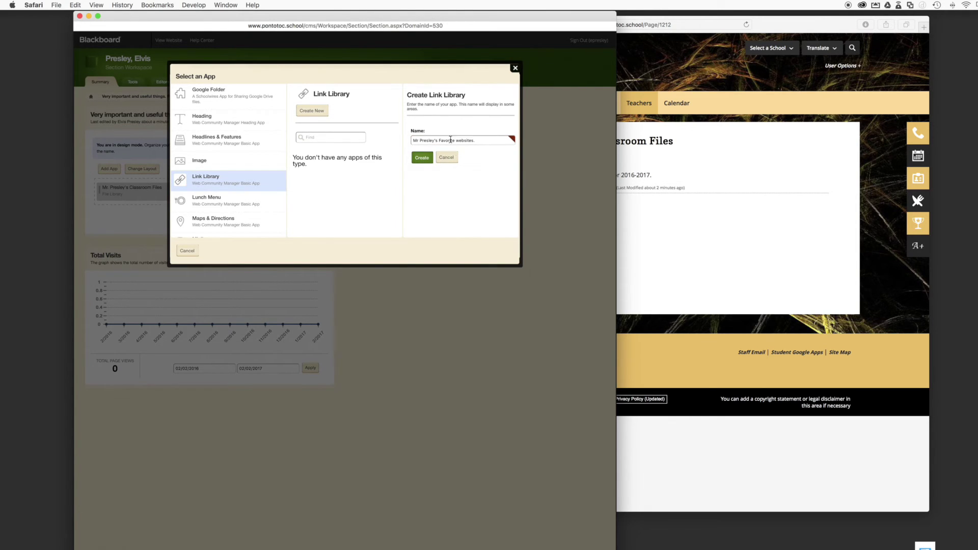
left_click(426, 159)
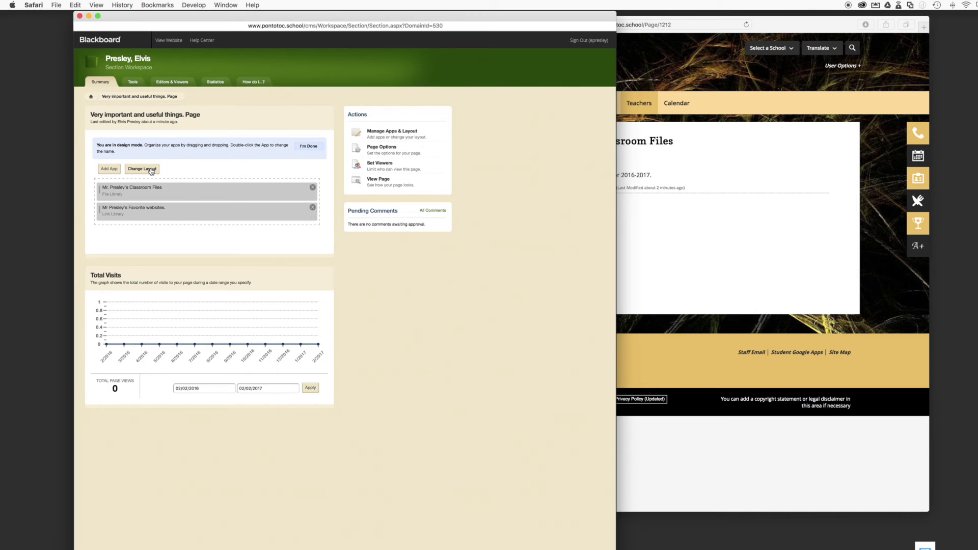
Apply the Two Column (Simple) layout and drag Favorite websites into the right column
left_click(151, 170)
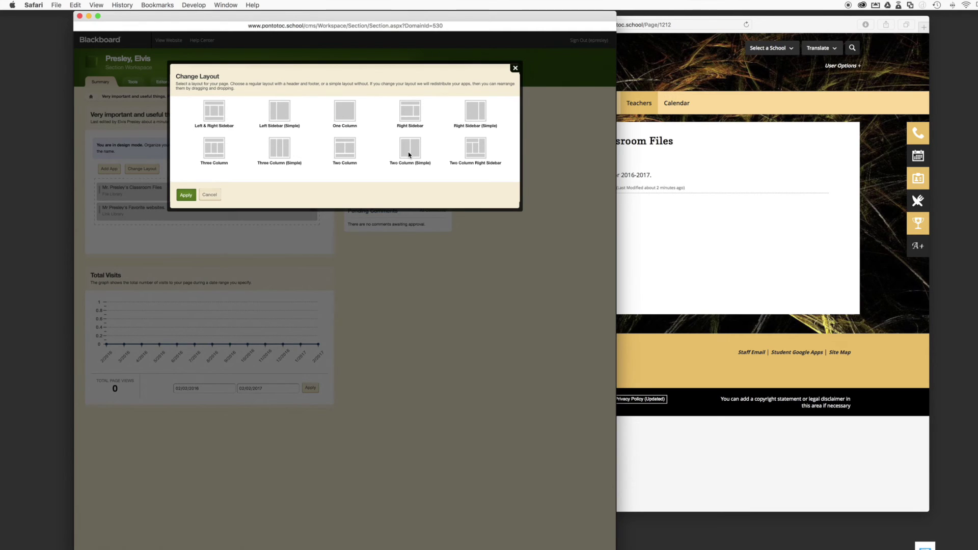
left_click(186, 195)
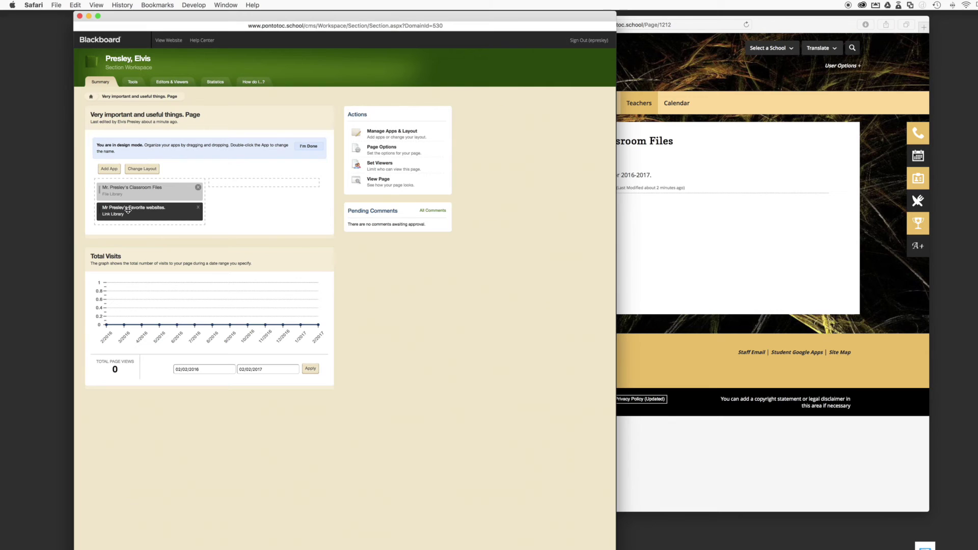
left_click_drag(127, 209, 239, 189)
left_click_drag(176, 210, 296, 184)
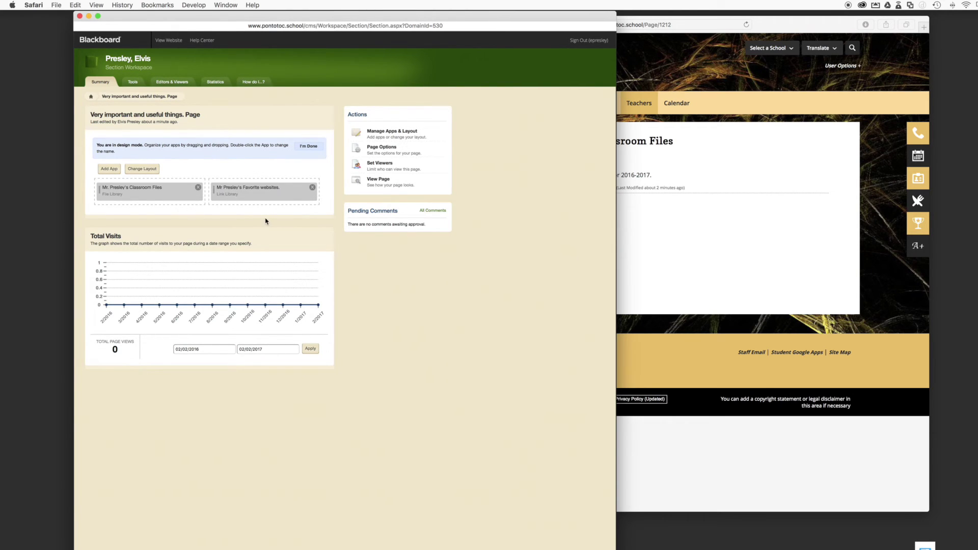
Leave design mode, open the empty Favorite websites library, and bring Safari forward
left_click(307, 148)
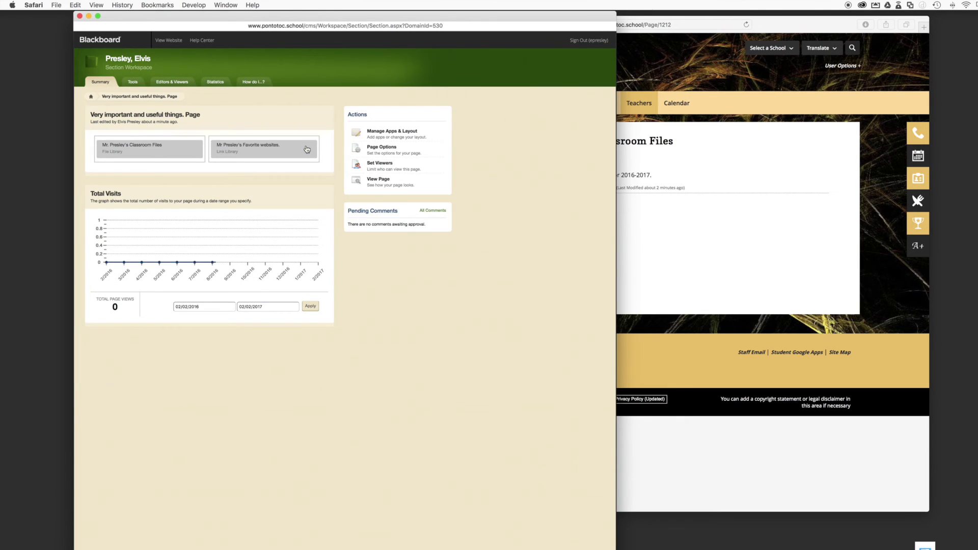
left_click(258, 146)
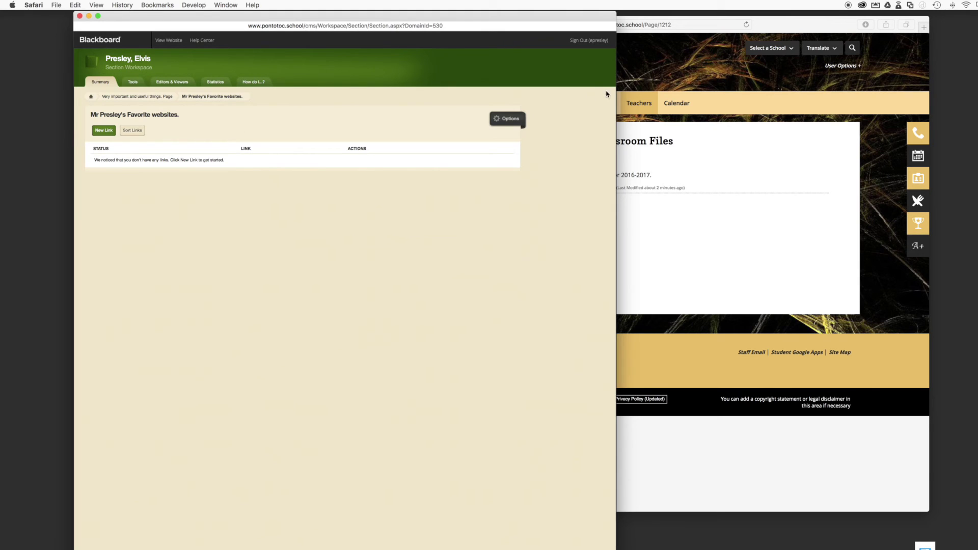
left_click(799, 25)
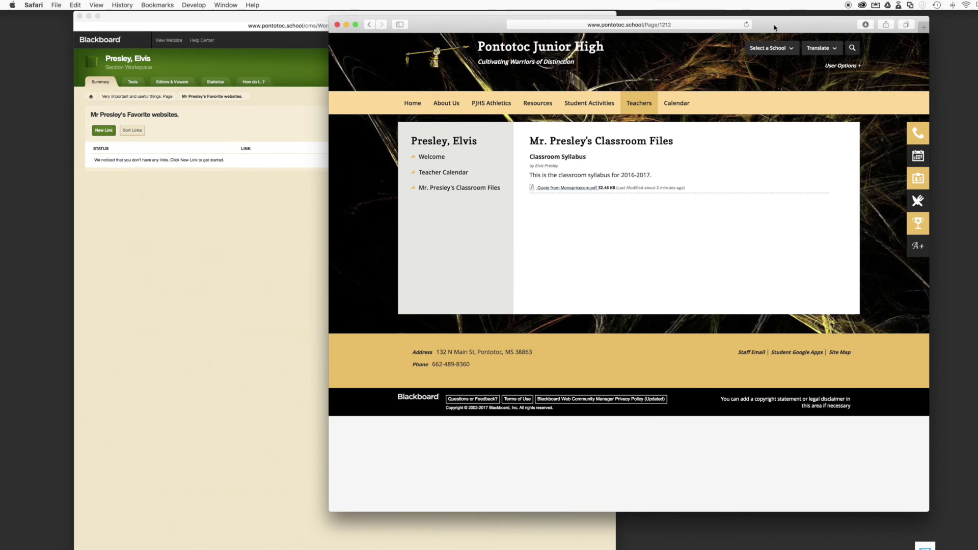
Open magnolia.msstate.edu in a new Safari tab and copy its address
key("super+t")
type("magn")
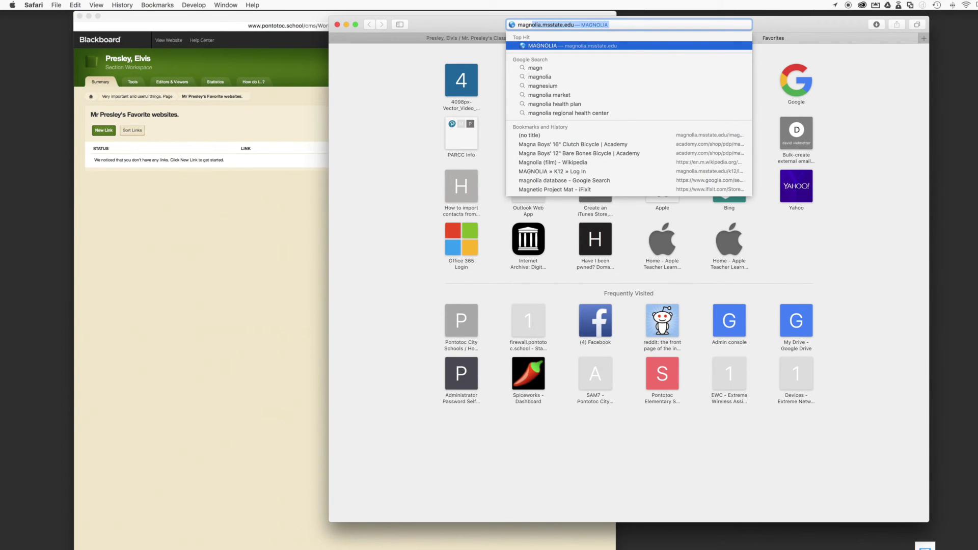
key("Return")
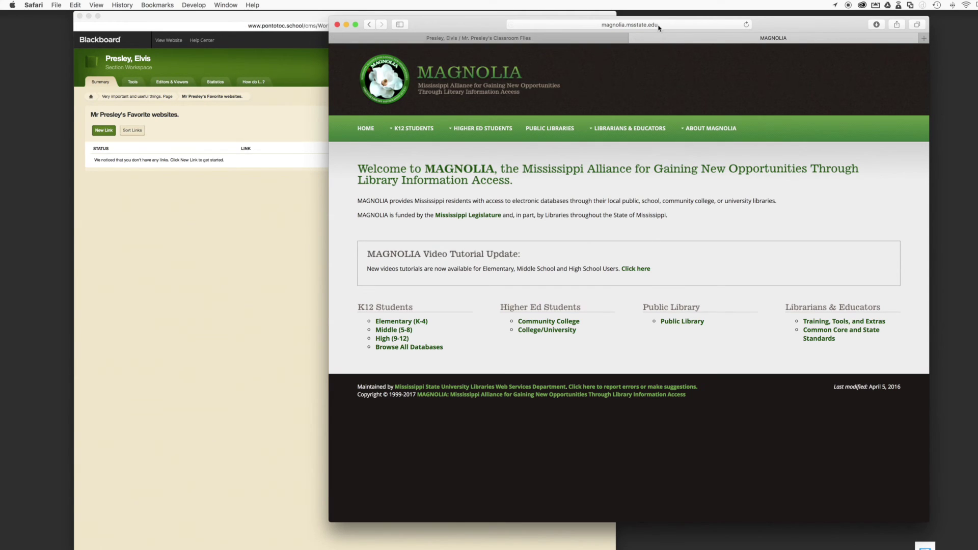
left_click(696, 24)
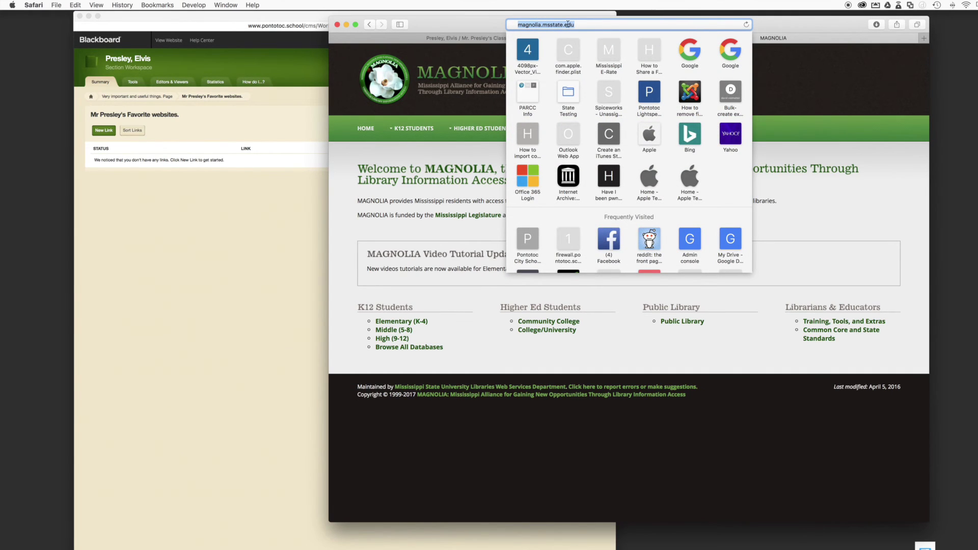
right_click(557, 25)
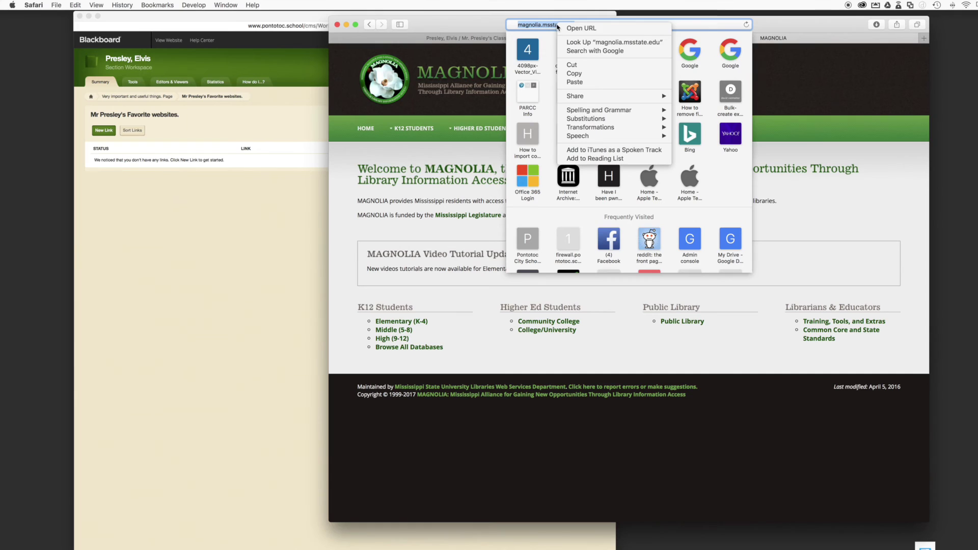
left_click(575, 74)
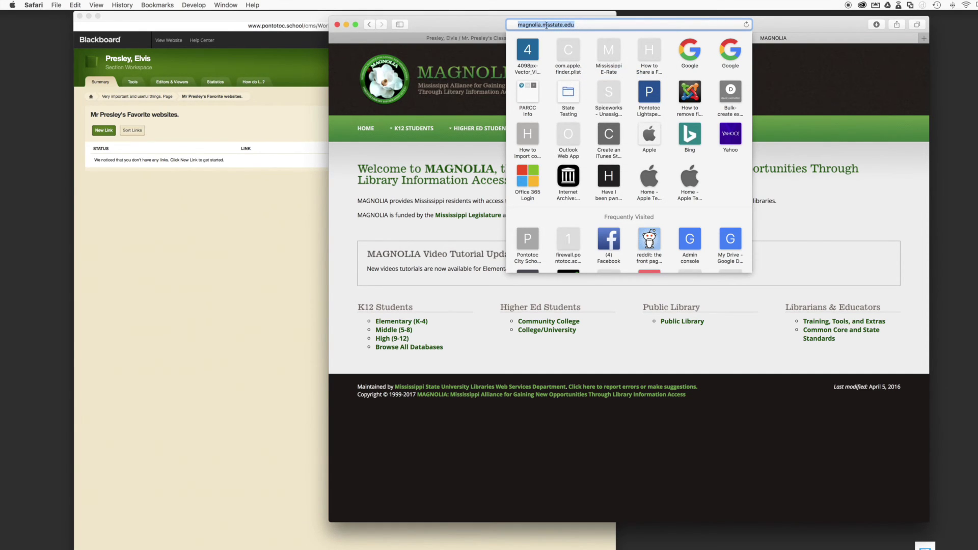
left_click(245, 213)
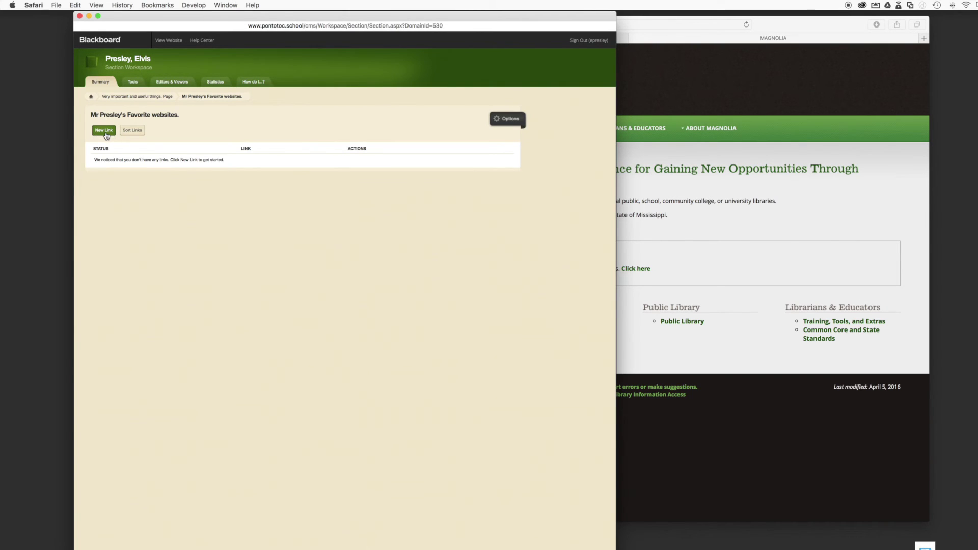
Add a 'Magnolia Research Database' link with the pasted magnolia.msstate.edu address and save it
left_click(105, 133)
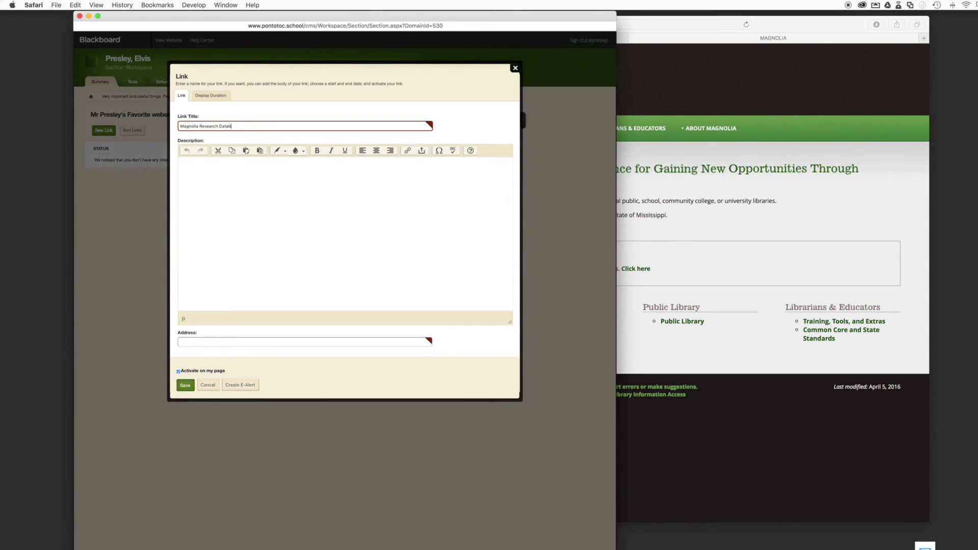
type("ase")
key("Tab")
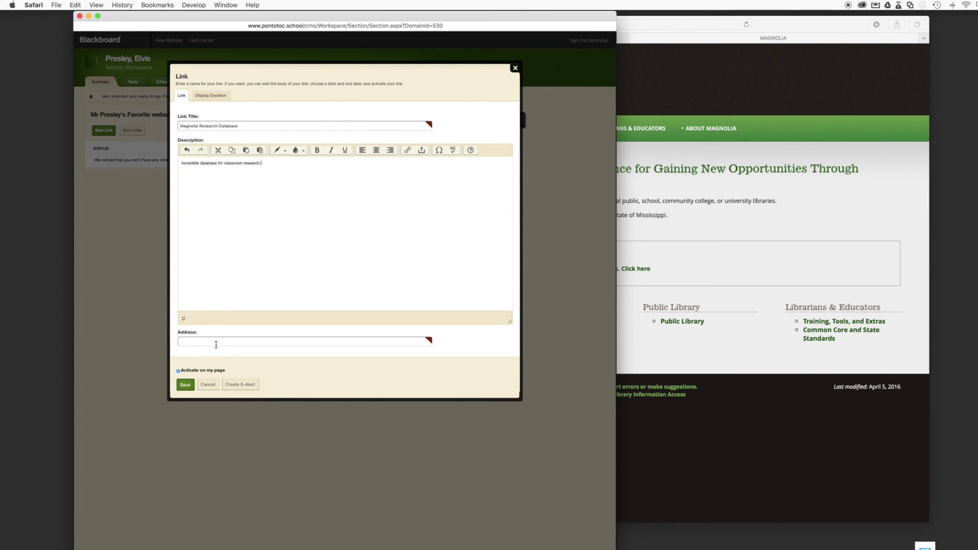
left_click(281, 344)
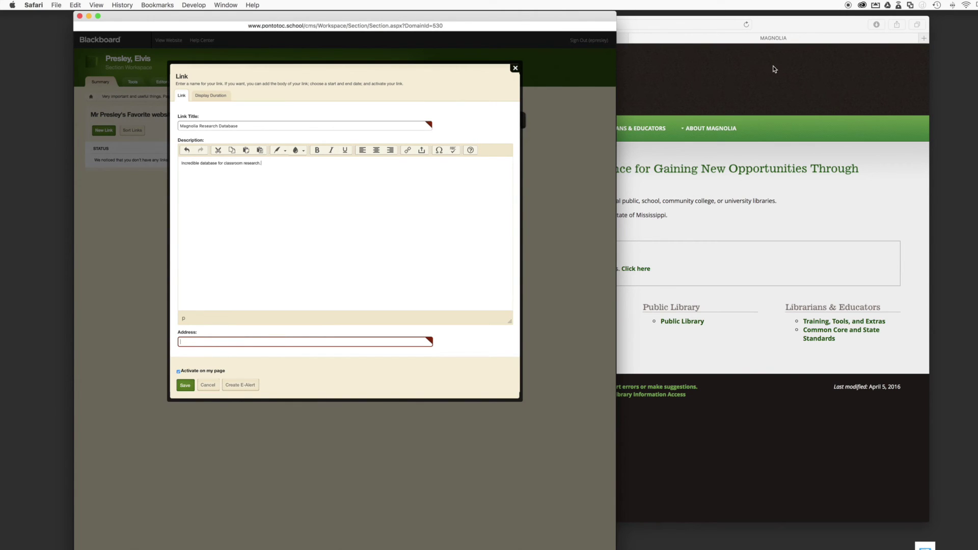
left_click(773, 32)
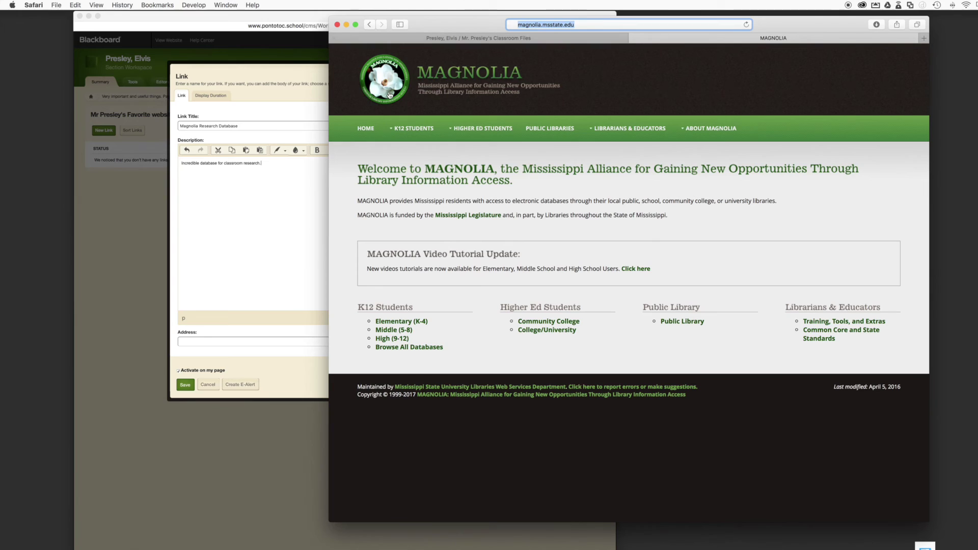
left_click(258, 343)
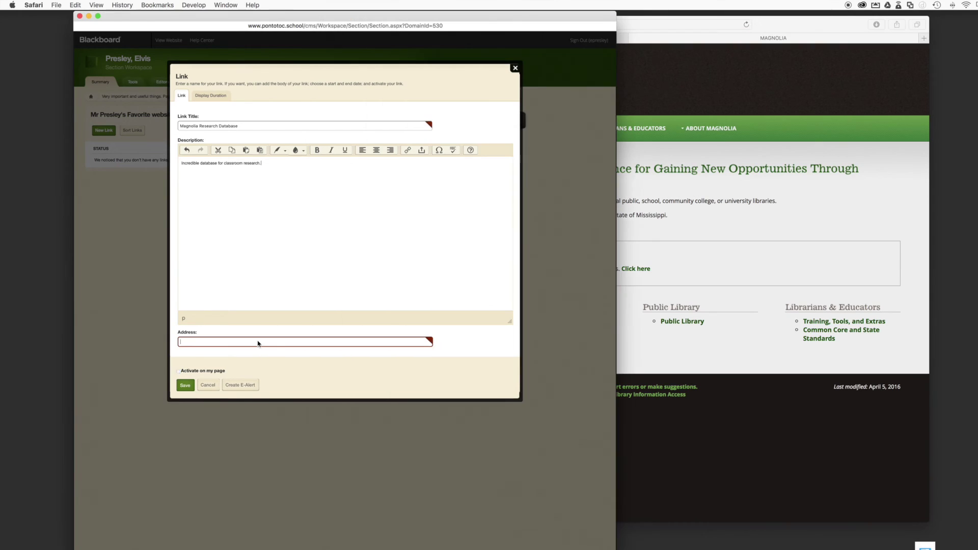
key("super+v")
left_click(185, 386)
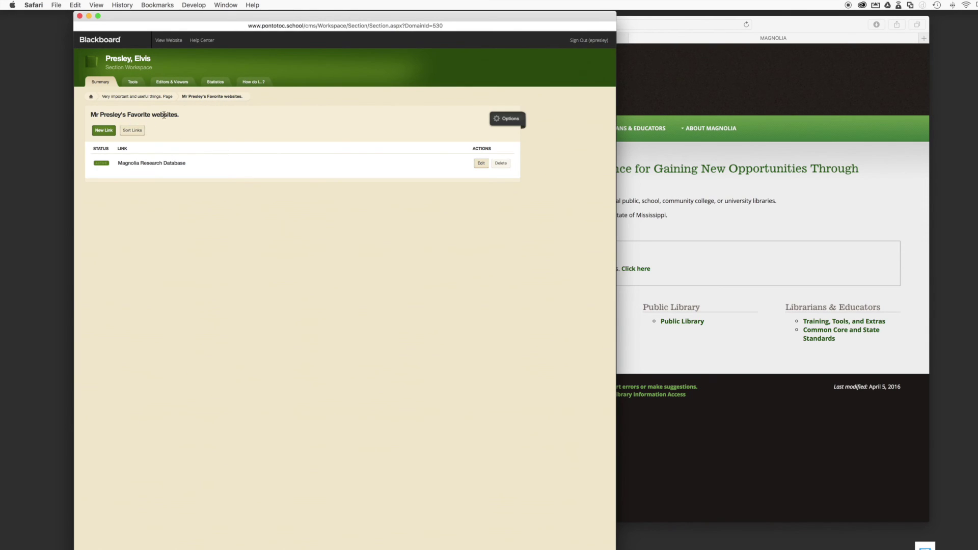
Show the Favorite websites library's name on the page, save, and preview the website
left_click(498, 119)
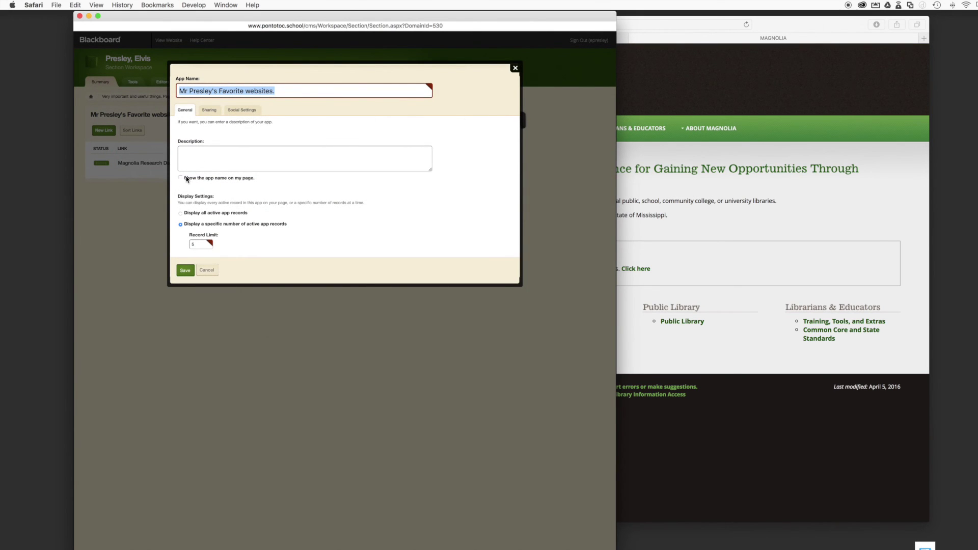
left_click(181, 178)
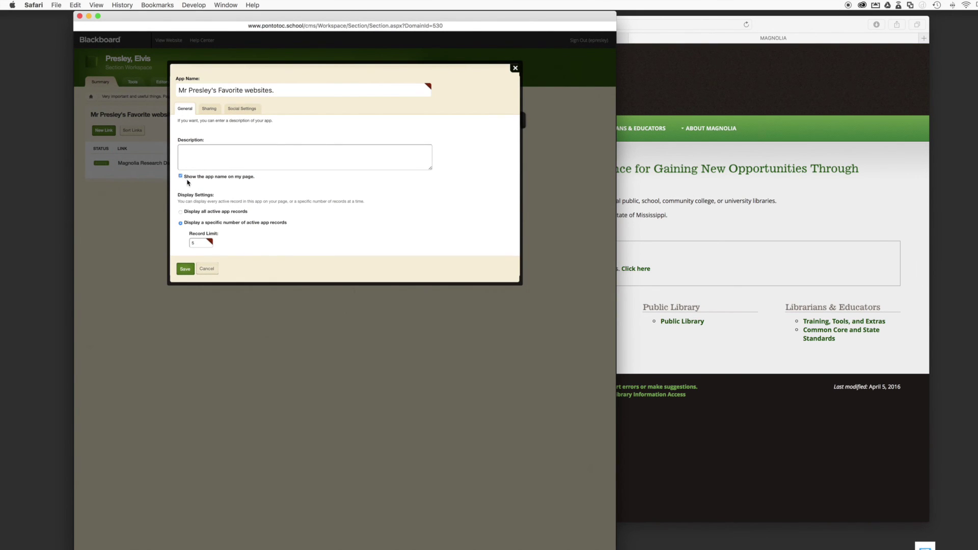
left_click(184, 274)
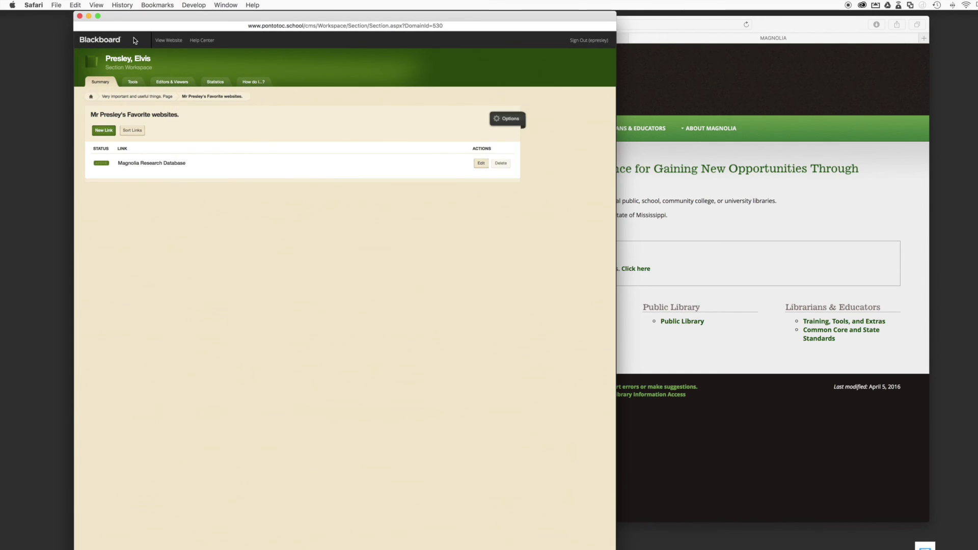
left_click(168, 43)
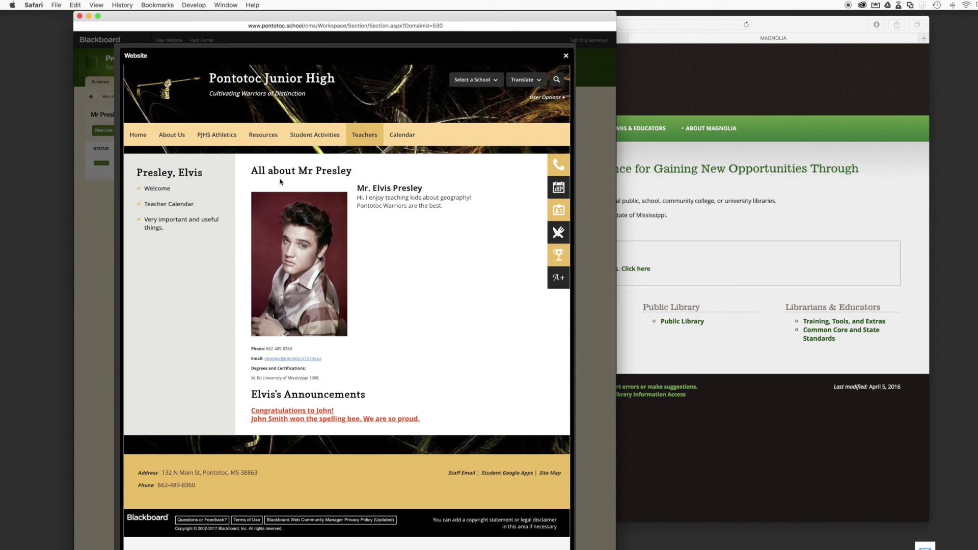
In the preview, go via Teacher Calendar to 'Very important and useful things.' and open the Magnolia link
left_click(159, 206)
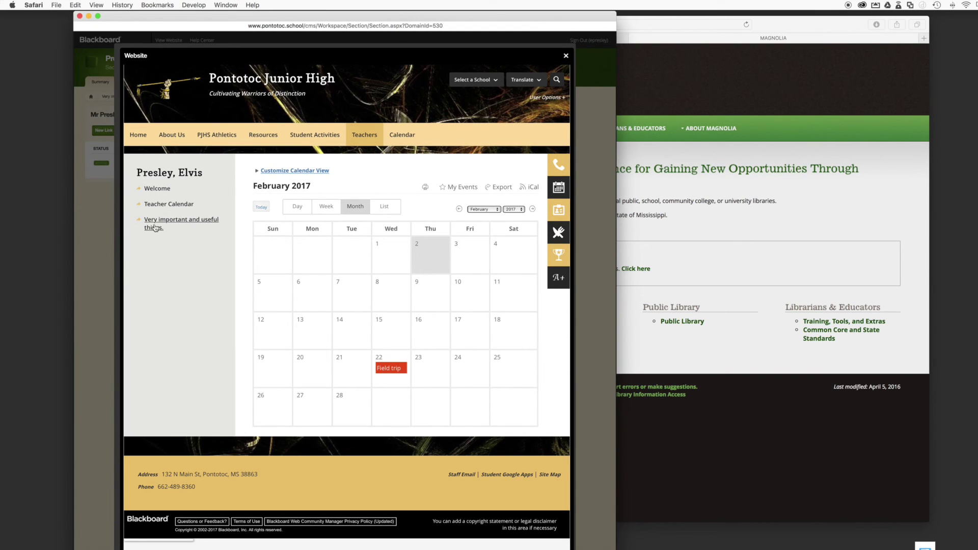
left_click(154, 227)
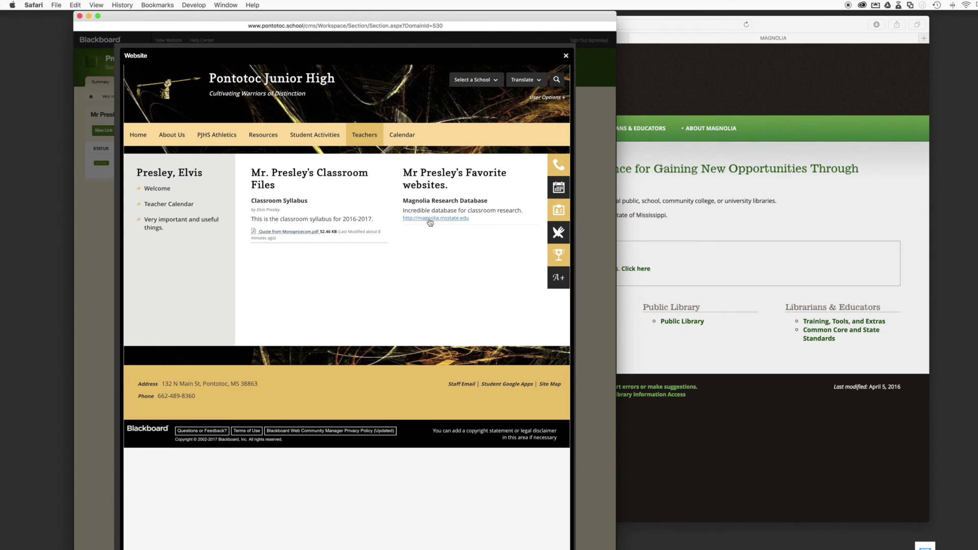
left_click(430, 219)
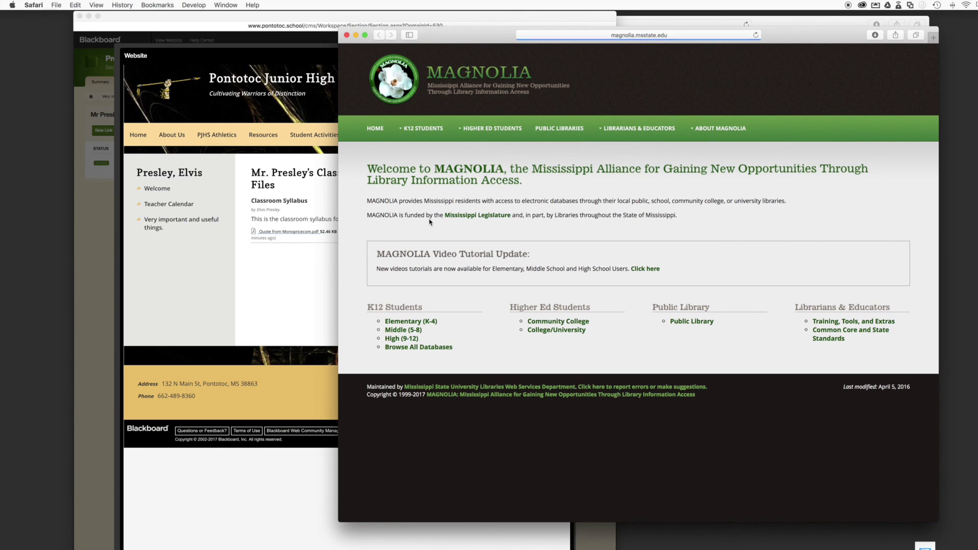
Check the live 'Very important and useful things' page in Safari for the Magnolia link, then close the preview
left_click(348, 39)
left_click(671, 96)
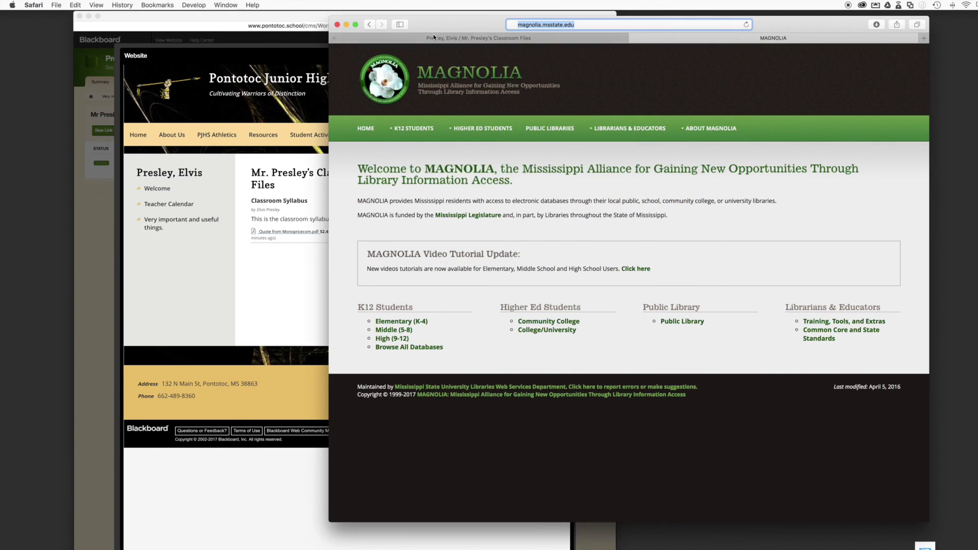
left_click(424, 39)
left_click(463, 199)
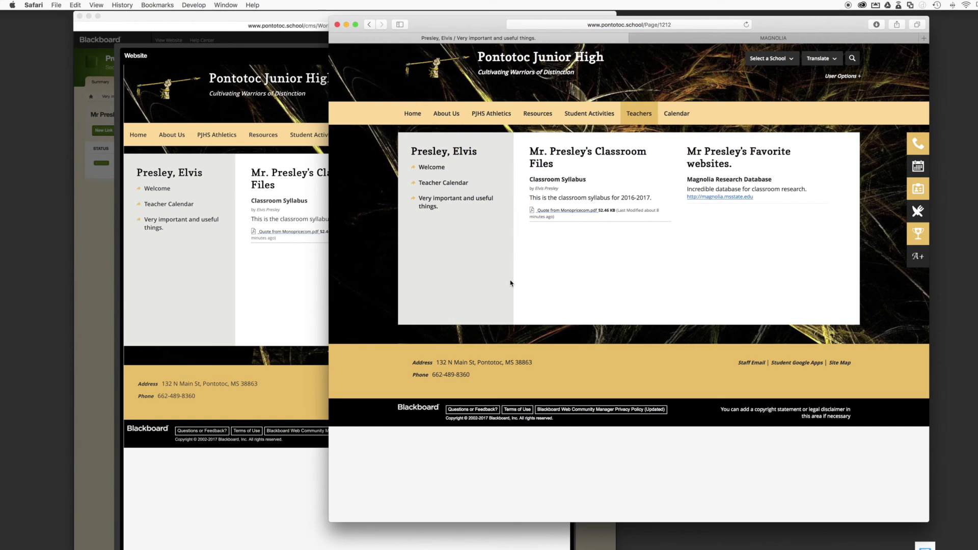
left_click(172, 304)
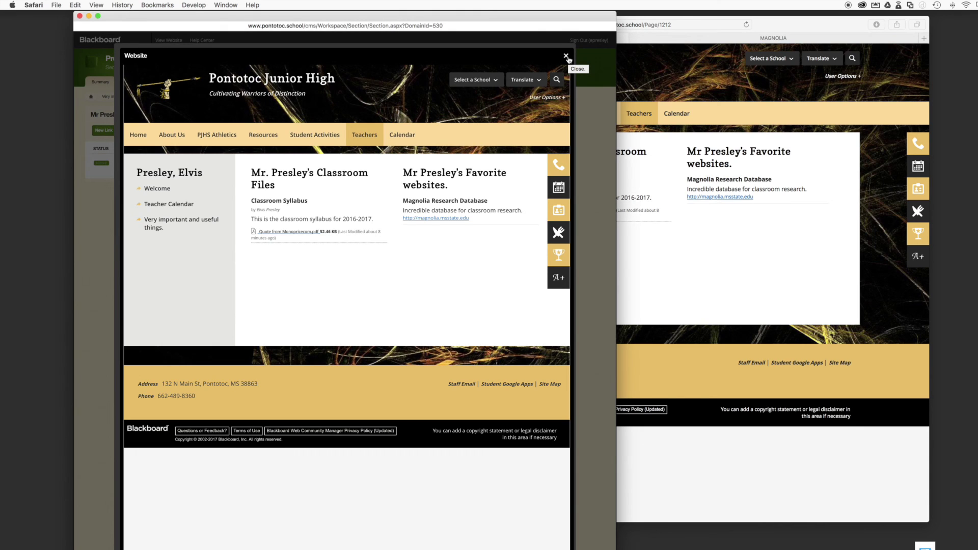
left_click(567, 56)
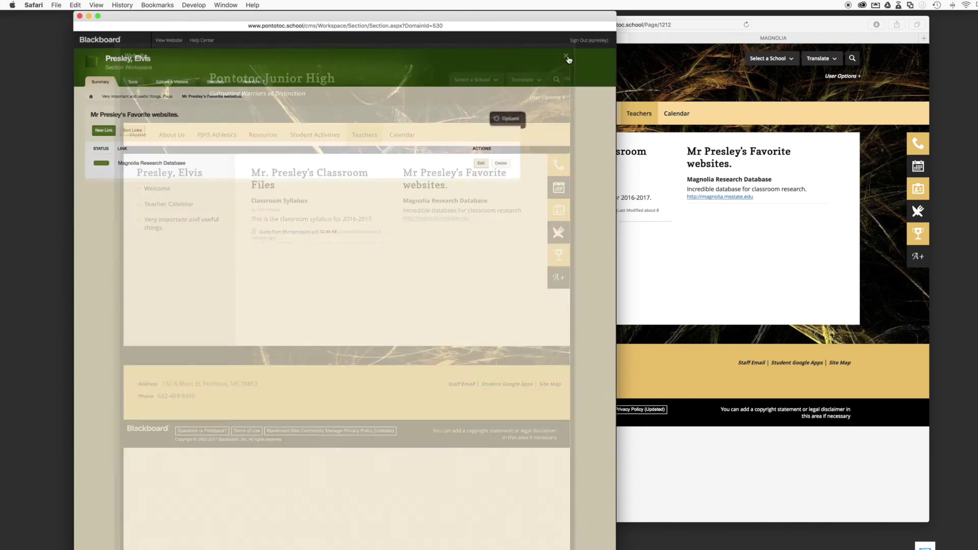
From the section home, open 'Very important and useful things' in Manage Apps & Layout and begin Add App
left_click(91, 97)
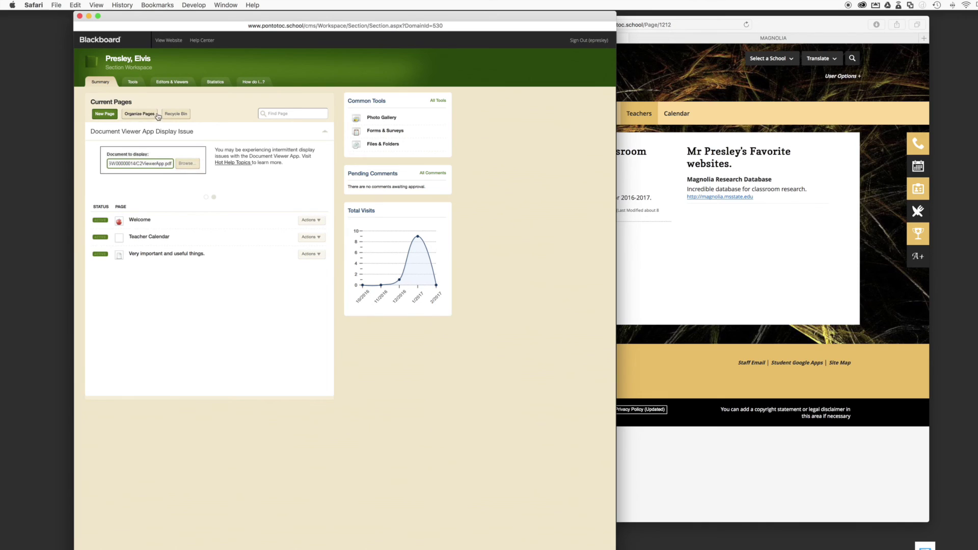
left_click(165, 253)
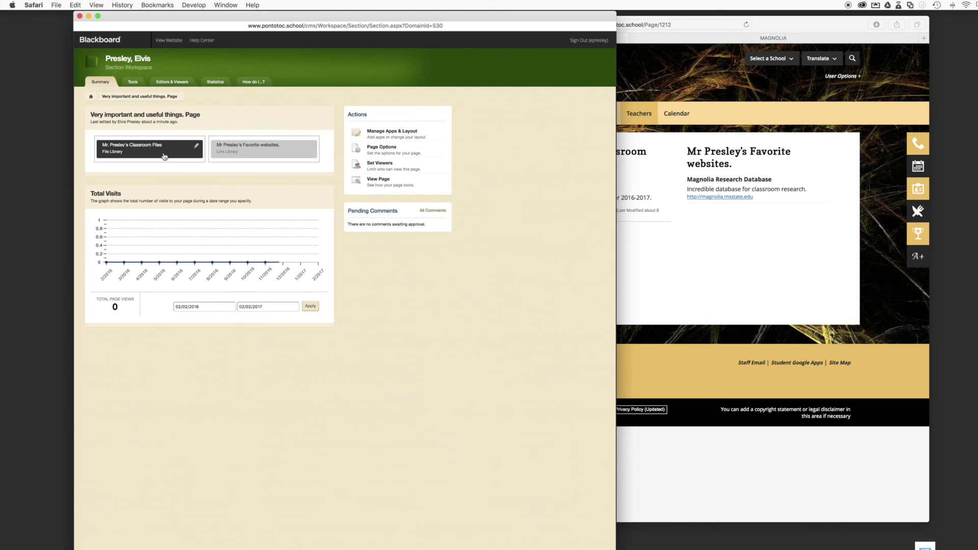
left_click(392, 131)
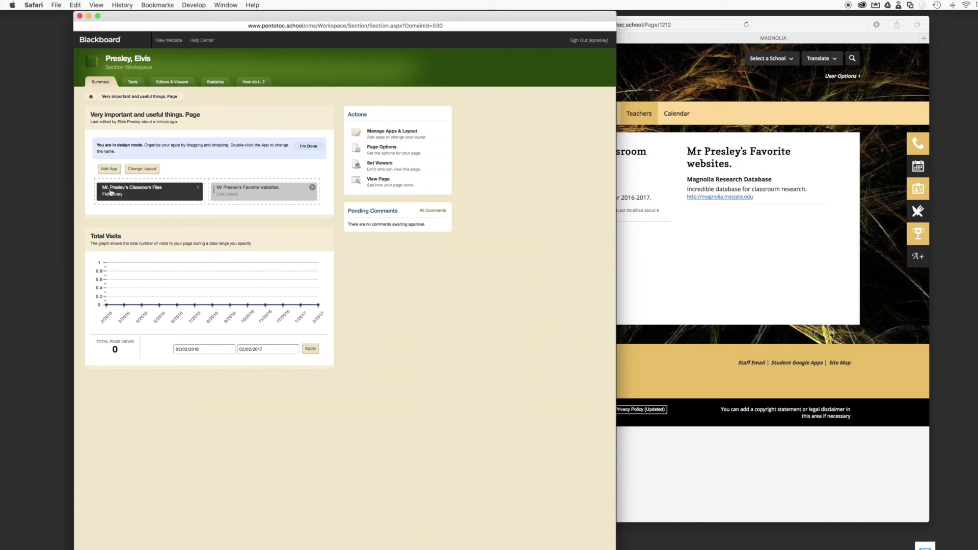
left_click(108, 169)
Browse the full Select an App list, then cancel it so the page keeps its two apps
scroll(222, 177, "down", 10)
scroll(222, 174, "down", 2)
scroll(214, 203, "up", 1)
scroll(213, 202, "up", 3)
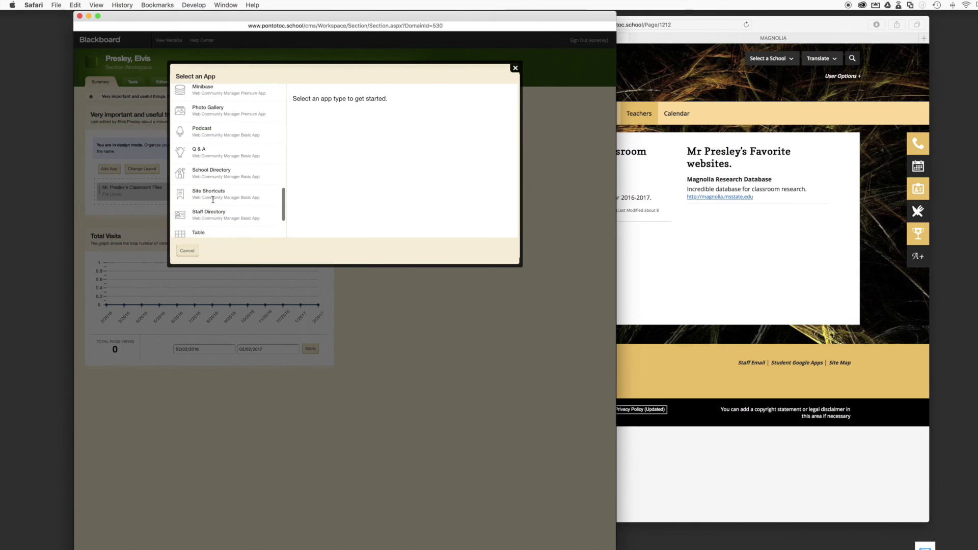
scroll(213, 199, "down", 1)
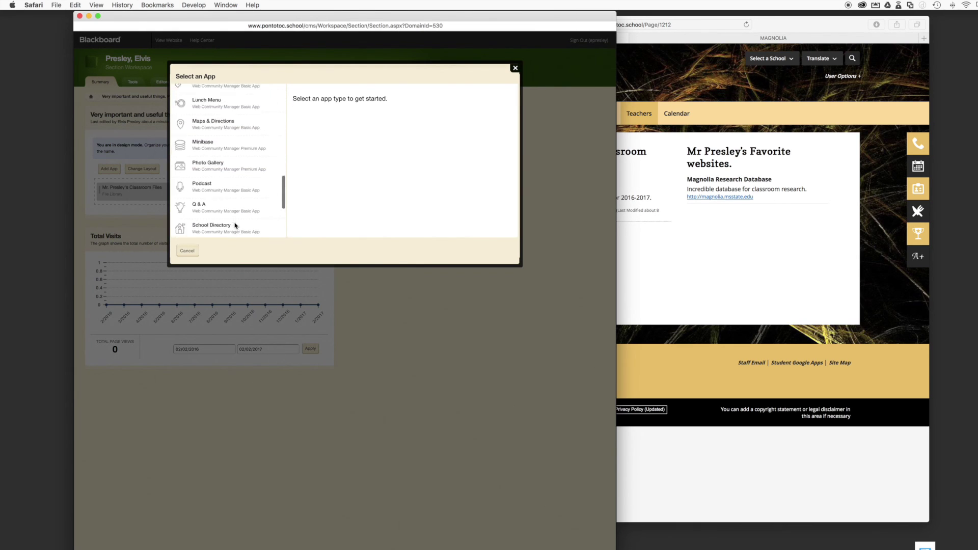
scroll(235, 226, "up", 2)
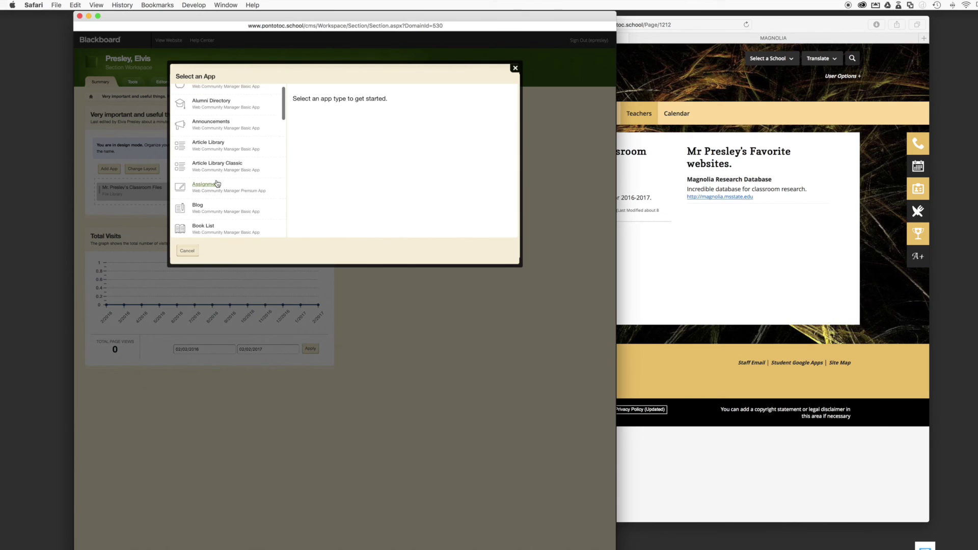
scroll(229, 200, "down", 1)
scroll(224, 211, "down", 2)
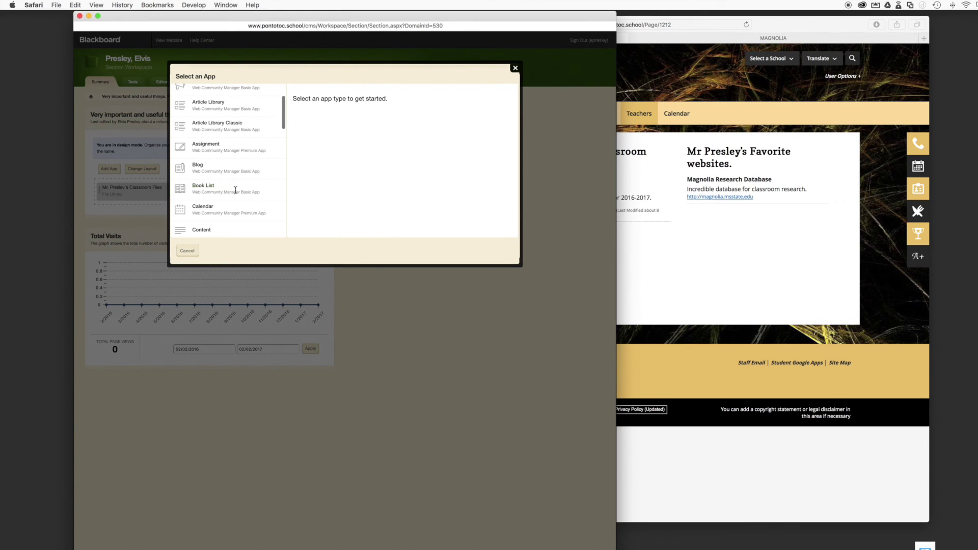
scroll(237, 204, "down", 4)
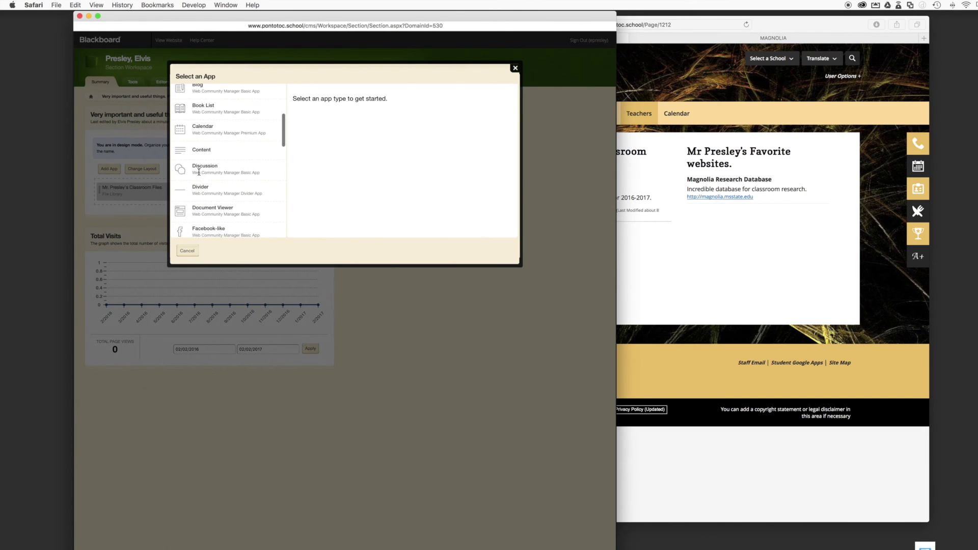
scroll(235, 200, "down", 1)
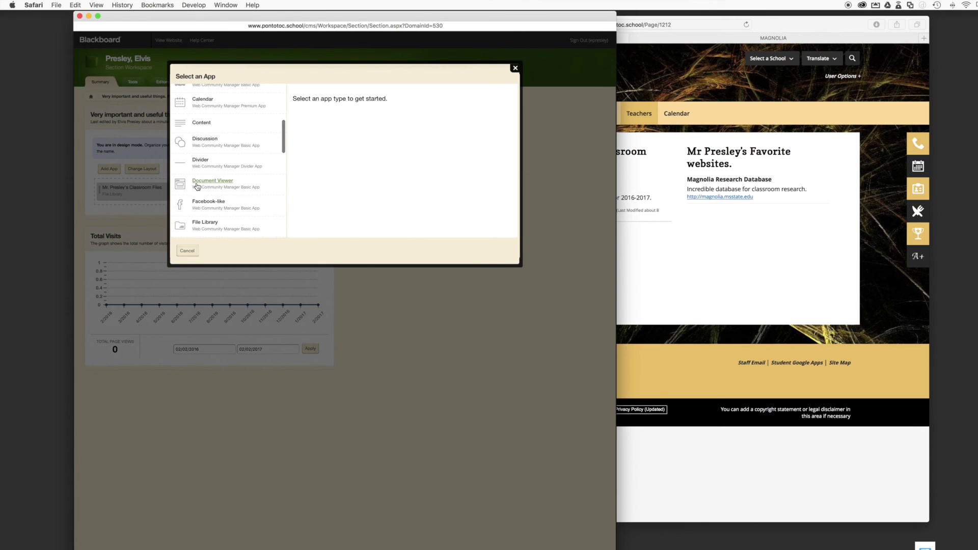
scroll(237, 209, "down", 1)
scroll(237, 209, "down", 1)
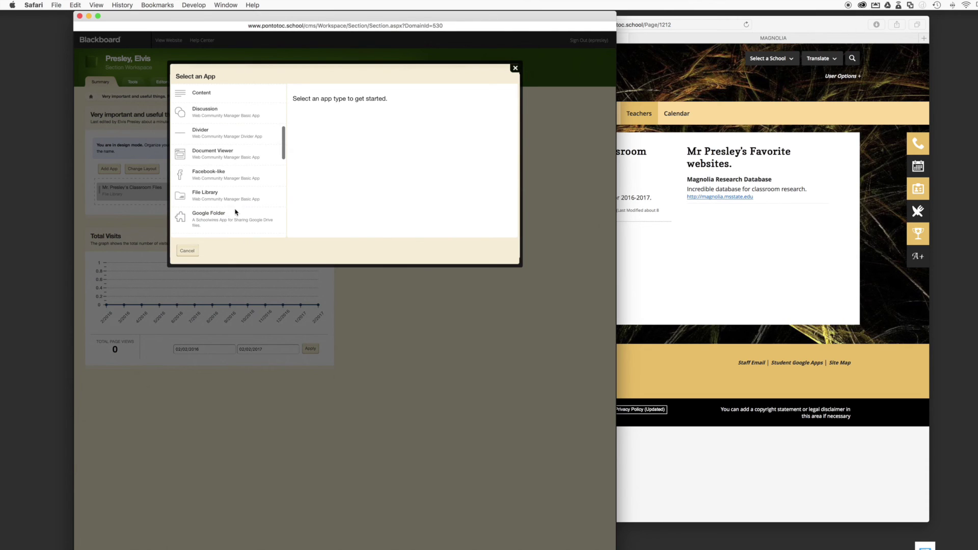
scroll(234, 211, "down", 4)
scroll(238, 213, "down", 4)
scroll(238, 209, "down", 1)
scroll(238, 209, "down", 5)
scroll(238, 209, "down", 4)
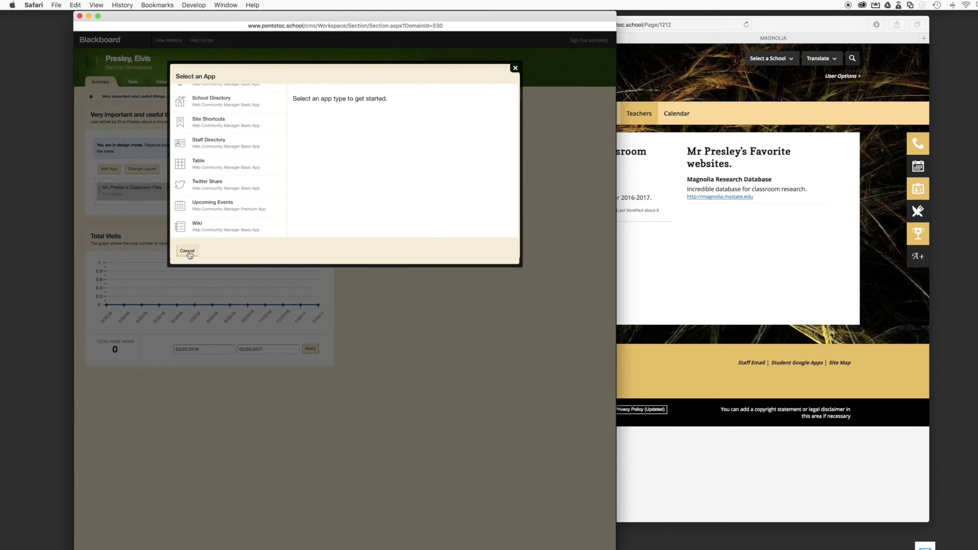
left_click(187, 251)
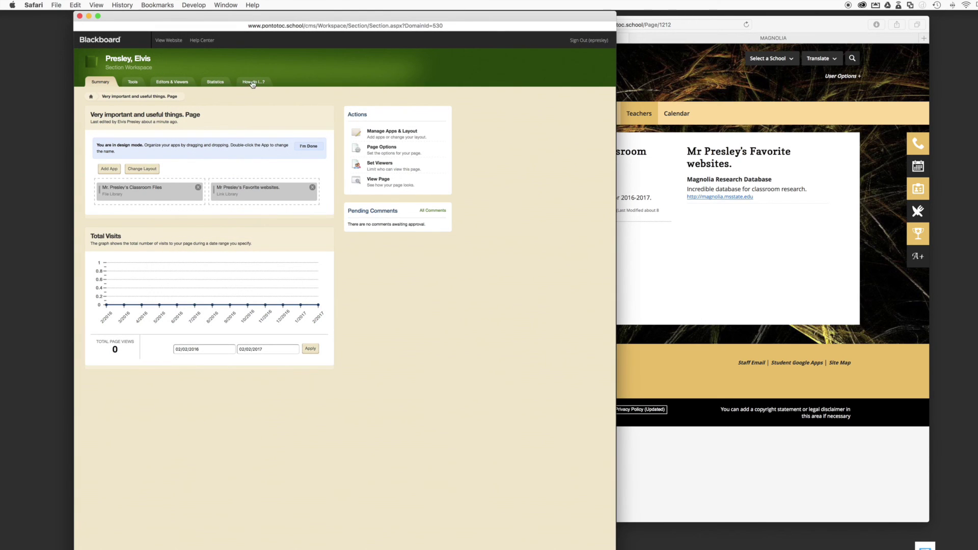